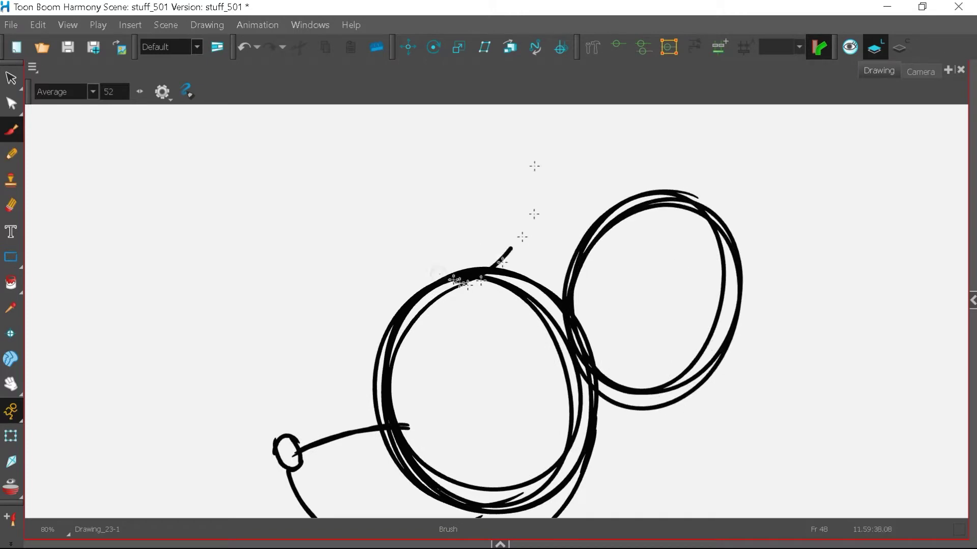
# Sketch the second ear as overlapping circular strokes on top of the head.
pyautogui.scroll(-3, 570, 203)
pyautogui.scroll(4, 552, 289)
pyautogui.scroll(-2, 564, 331)
pyautogui.scroll(4, 609, 321)
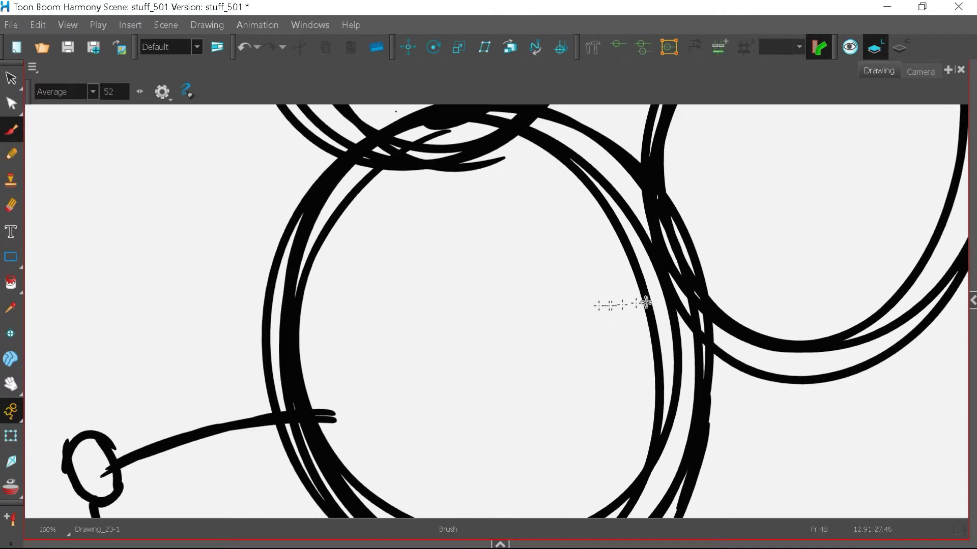
pyautogui.hotkey('ctrl', 'z')
pyautogui.moveTo(532, 254); pyautogui.dragTo(539, 250)
pyautogui.scroll(-2, 620, 223)
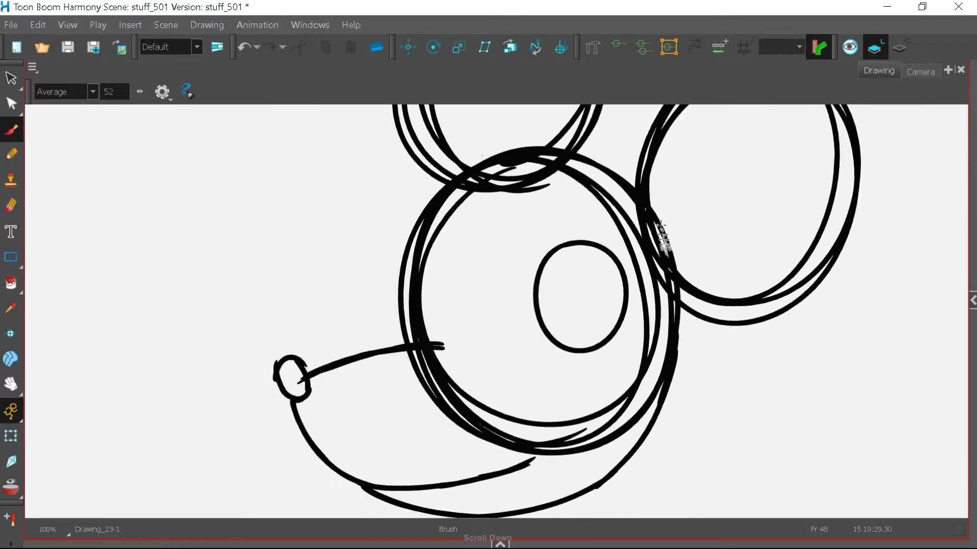
pyautogui.scroll(3, 628, 244)
pyautogui.click(245, 47)
# Draw the larger eye on the right side of the face, with a notched pac-man style pupil.
pyautogui.moveTo(614, 260); pyautogui.dragTo(514, 452)
pyautogui.scroll(-2, 617, 250)
pyautogui.scroll(2, 597, 249)
pyautogui.scroll(-2, 573, 379)
pyautogui.scroll(5, 544, 331)
pyautogui.moveTo(482, 309)
pyautogui.mouseDown()
pyautogui.moveTo(526, 362)
pyautogui.moveTo(487, 424)
pyautogui.mouseUp()
pyautogui.moveTo(482, 305); pyautogui.dragTo(608, 417)
pyautogui.scroll(-3, 608, 417)
pyautogui.scroll(2, 398, 245)
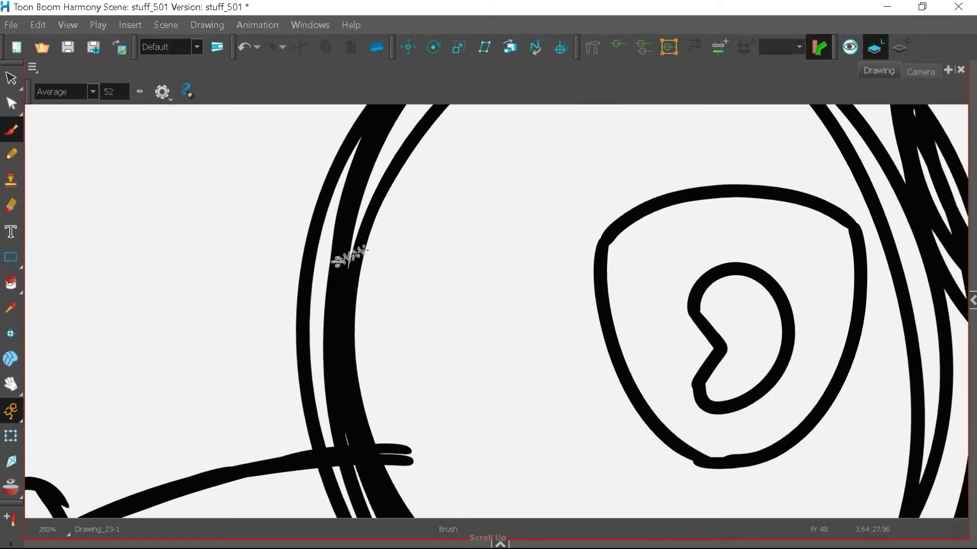
# Draw the narrower second eye against the left edge of the face, with a matching notched pupil.
pyautogui.moveTo(519, 286); pyautogui.dragTo(441, 460)
pyautogui.moveTo(440, 460); pyautogui.dragTo(342, 345)
pyautogui.scroll(-2, 342, 336)
pyautogui.scroll(3, 422, 353)
pyautogui.moveTo(335, 307); pyautogui.dragTo(323, 385)
pyautogui.moveTo(334, 304); pyautogui.dragTo(330, 394)
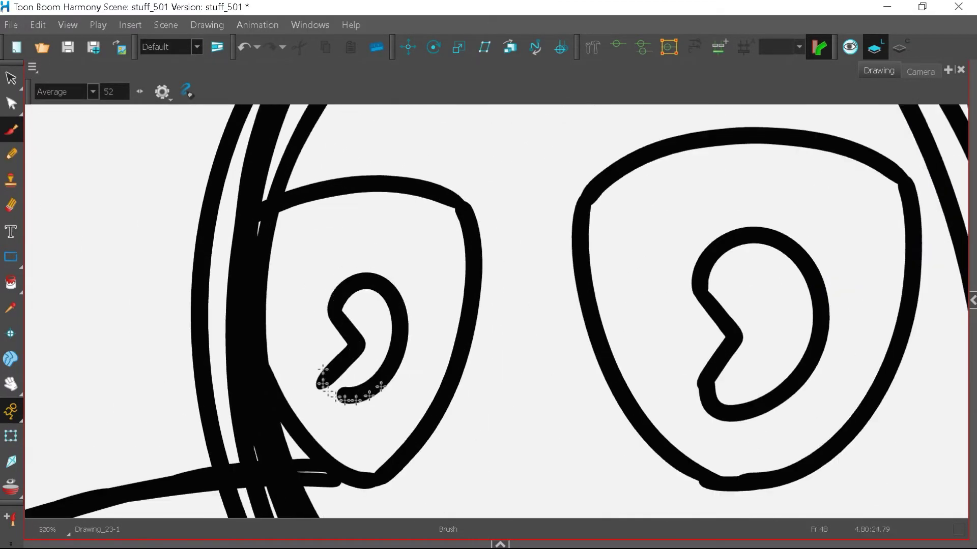
pyautogui.scroll(-5, 330, 393)
pyautogui.scroll(3, 412, 285)
pyautogui.moveTo(473, 275); pyautogui.dragTo(591, 294)
pyautogui.scroll(-5, 583, 300)
pyautogui.scroll(6, 502, 325)
pyautogui.moveTo(405, 341); pyautogui.dragTo(547, 324)
pyautogui.moveTo(546, 324)
pyautogui.mouseDown()
pyautogui.moveTo(496, 282)
pyautogui.moveTo(410, 313)
pyautogui.mouseUp()
# Draw two short neck lines down from the underside of the jaw.
pyautogui.scroll(-6, 376, 216)
pyautogui.scroll(-6, 656, 348)
pyautogui.scroll(5, 579, 313)
pyautogui.moveTo(560, 289); pyautogui.dragTo(562, 392)
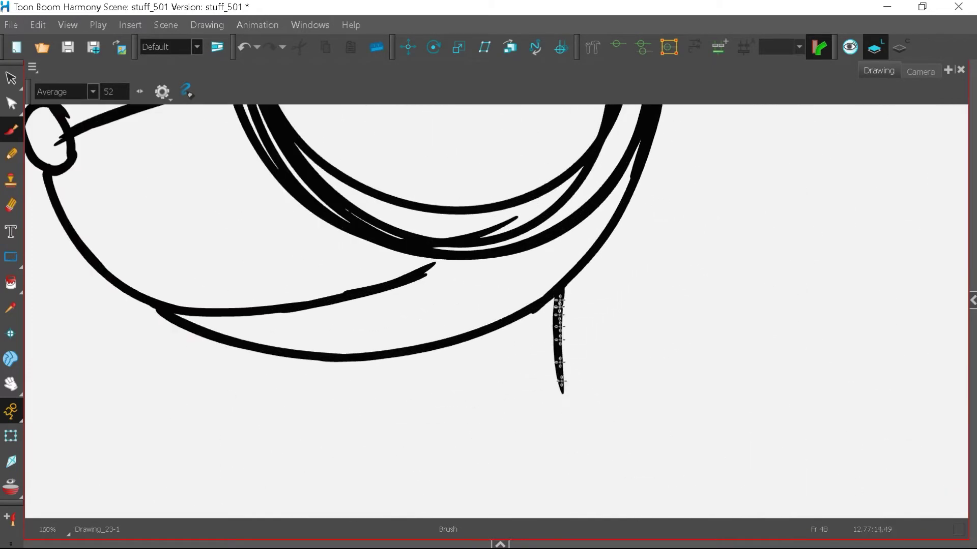
pyautogui.scroll(-5, 355, 477)
pyautogui.scroll(5, 523, 338)
# Draw sloping shoulder lines outward from both sides of the neck.
pyautogui.moveTo(549, 243); pyautogui.dragTo(659, 304)
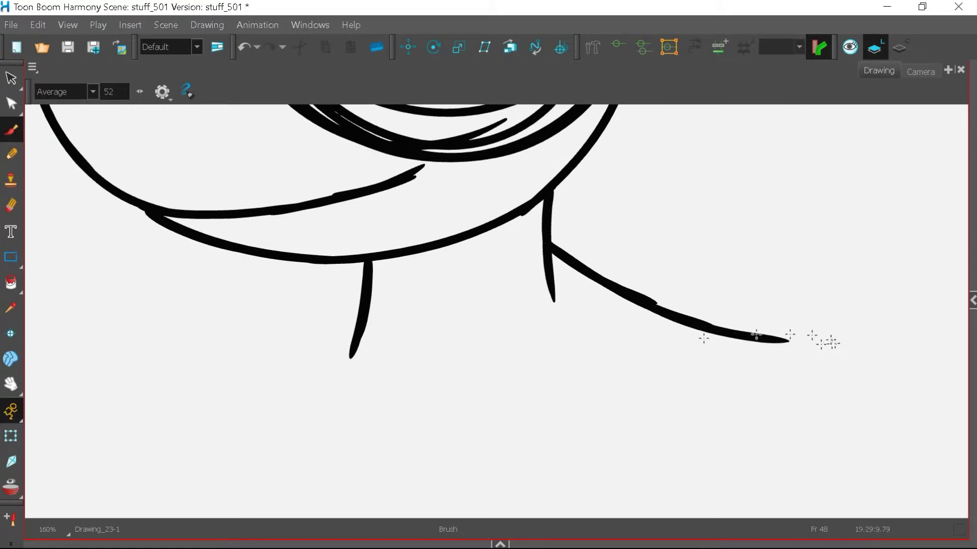
pyautogui.scroll(-1, 553, 279)
pyautogui.moveTo(466, 325); pyautogui.dragTo(357, 383)
pyautogui.scroll(-3, 401, 334)
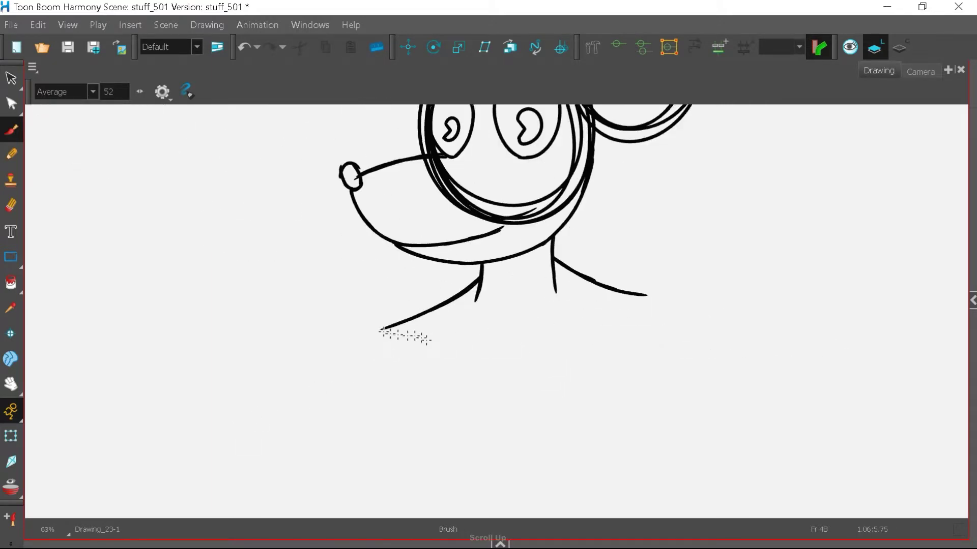
# Draw the outer line of each upper arm down from the shoulder ends.
pyautogui.scroll(2, 379, 331)
pyautogui.moveTo(376, 333); pyautogui.dragTo(375, 436)
pyautogui.moveTo(714, 286); pyautogui.dragTo(726, 379)
pyautogui.scroll(-3, 726, 379)
pyautogui.scroll(4, 562, 313)
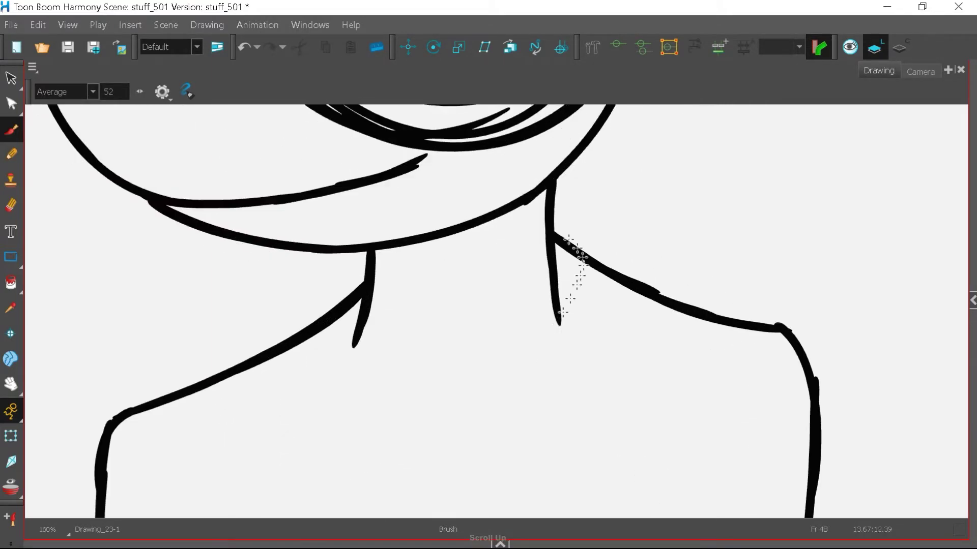
# Draw a shirt collar around the neck with two pointed flaps and a short line joining them.
pyautogui.moveTo(511, 407); pyautogui.dragTo(636, 285)
pyautogui.scroll(-3, 636, 284)
pyautogui.scroll(4, 687, 261)
pyautogui.moveTo(409, 234); pyautogui.dragTo(431, 324)
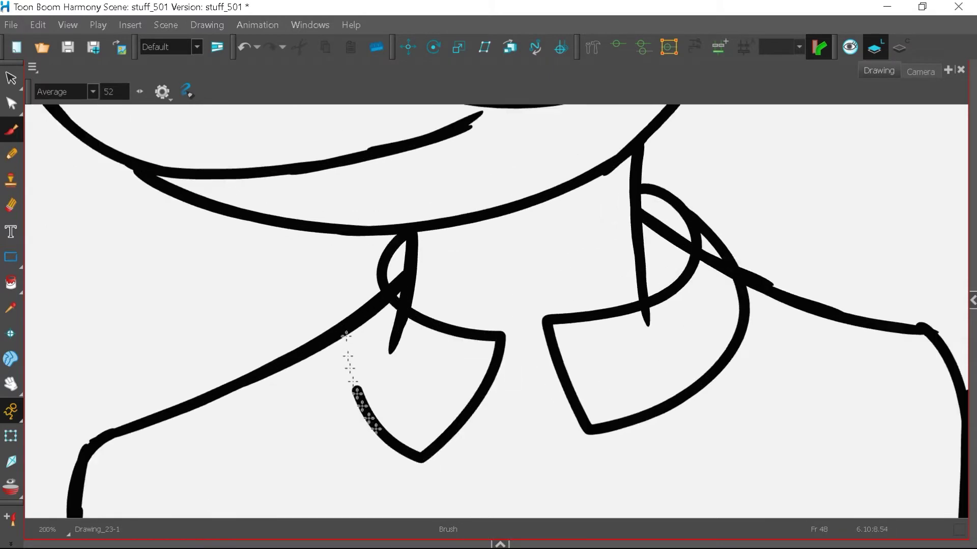
pyautogui.moveTo(346, 336); pyautogui.dragTo(403, 236)
pyautogui.scroll(-3, 404, 239)
pyautogui.scroll(3, 458, 307)
pyautogui.moveTo(464, 313); pyautogui.dragTo(536, 304)
pyautogui.scroll(-4, 527, 275)
# Draw both sides of the torso, tapering inward from the armpits to the waist.
pyautogui.scroll(2, 493, 229)
pyautogui.scroll(-2, 493, 197)
pyautogui.scroll(2, 486, 325)
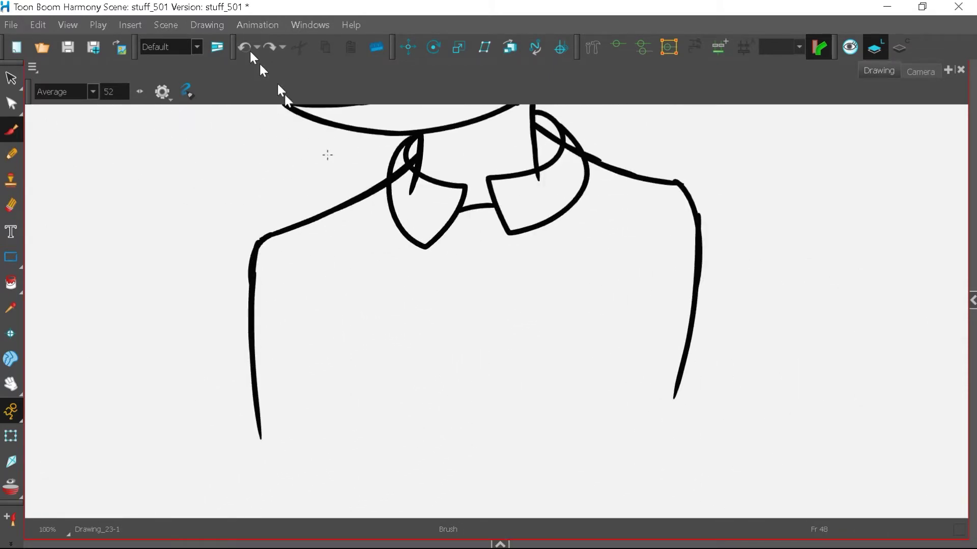
pyautogui.moveTo(572, 436); pyautogui.dragTo(575, 496)
pyautogui.scroll(-6, 527, 336)
pyautogui.scroll(4, 514, 341)
# Draw a pair of curved double-line suspender straps from the shoulders down the torso.
pyautogui.scroll(-2, 508, 255)
pyautogui.scroll(4, 503, 356)
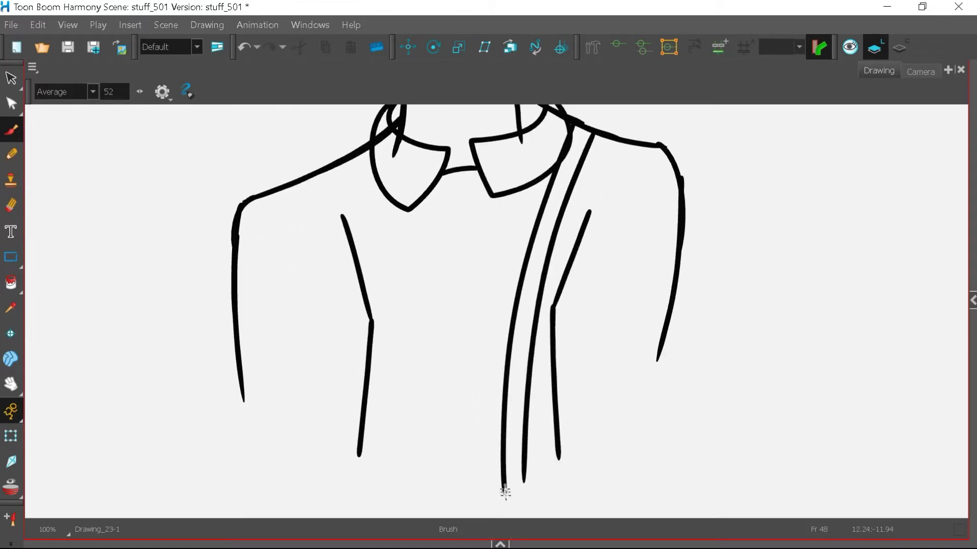
pyautogui.moveTo(372, 249); pyautogui.dragTo(386, 487)
pyautogui.scroll(-4, 458, 188)
# Add a round button at the end of each suspender strap and draw the waistline across the torso.
pyautogui.scroll(5, 442, 300)
pyautogui.moveTo(429, 280); pyautogui.dragTo(421, 381)
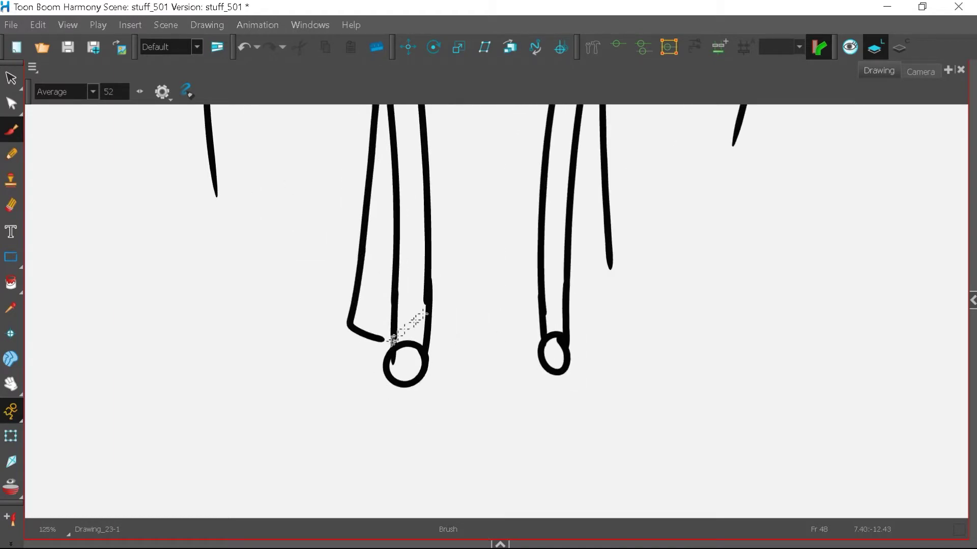
pyautogui.scroll(-4, 570, 331)
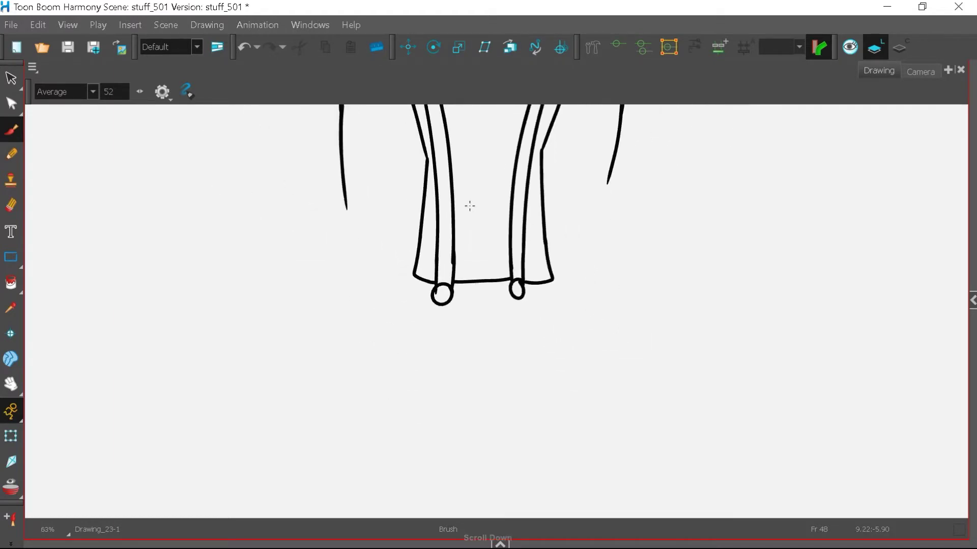
# Draw the long outer lines of both trouser legs down from the waist.
pyautogui.scroll(1, 480, 312)
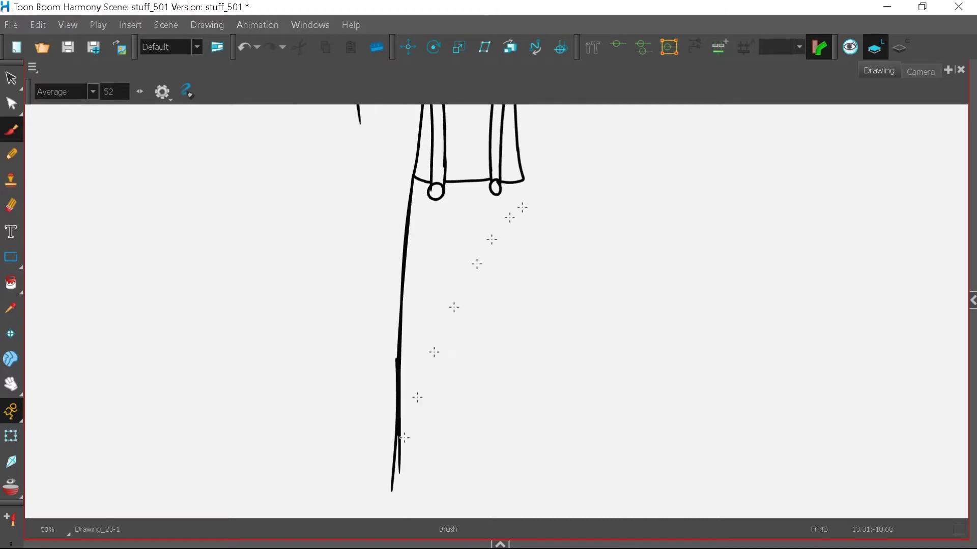
pyautogui.moveTo(556, 480); pyautogui.dragTo(557, 491)
pyautogui.moveTo(548, 387); pyautogui.dragTo(561, 491)
pyautogui.scroll(-3, 524, 267)
pyautogui.scroll(3, 489, 378)
# Draw the inner lines of the trouser legs and close each leg with a bottom hem.
pyautogui.moveTo(423, 339)
pyautogui.mouseDown()
pyautogui.moveTo(413, 419)
pyautogui.moveTo(467, 428)
pyautogui.mouseUp()
pyautogui.scroll(1, 511, 364)
pyautogui.scroll(-3, 471, 488)
pyautogui.scroll(2, 480, 437)
pyautogui.moveTo(472, 180); pyautogui.dragTo(469, 345)
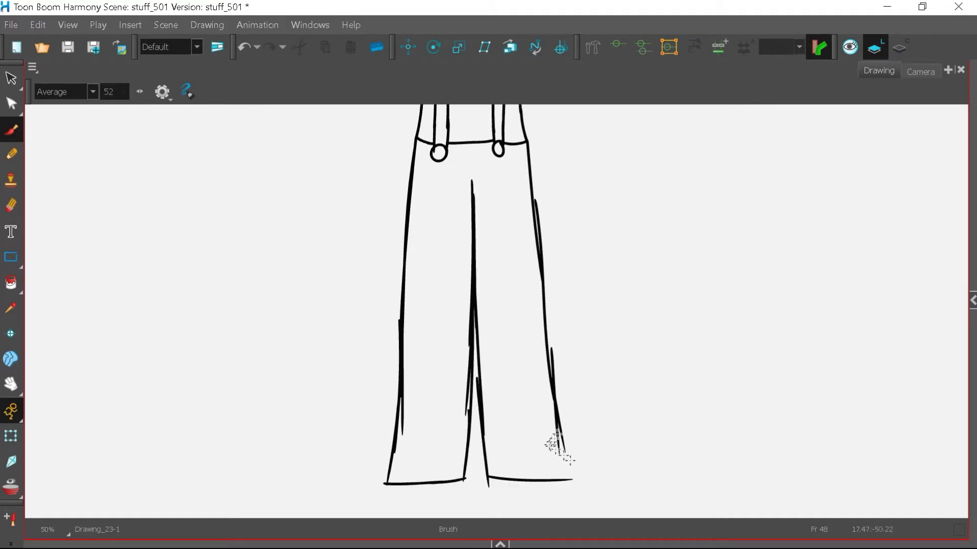
pyautogui.scroll(-2, 513, 421)
# Extend both arms downward and bend the forearms in toward the hips.
pyautogui.scroll(3, 359, 221)
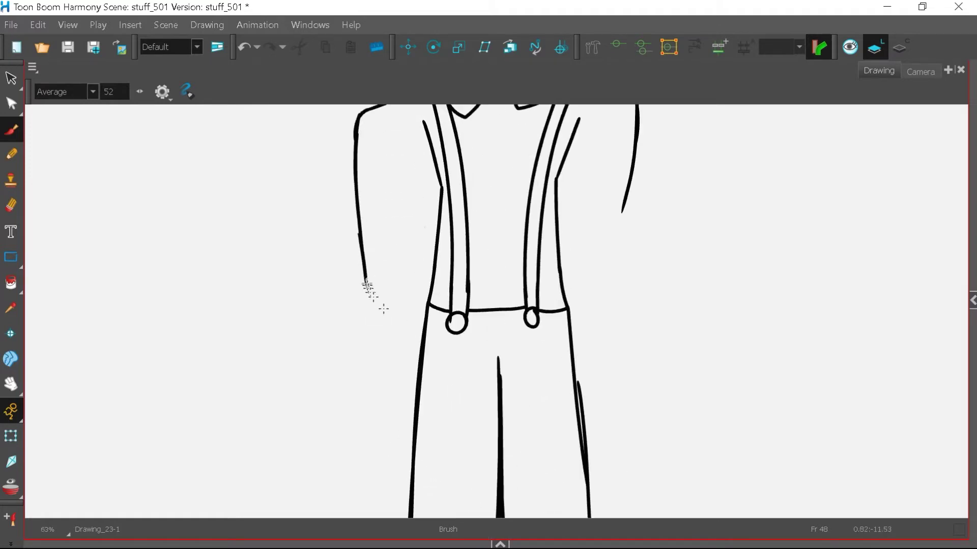
pyautogui.moveTo(366, 286); pyautogui.dragTo(427, 348)
pyautogui.scroll(-2, 492, 429)
pyautogui.scroll(3, 561, 302)
pyautogui.moveTo(605, 198)
pyautogui.mouseDown()
pyautogui.moveTo(587, 374)
pyautogui.moveTo(518, 429)
pyautogui.mouseUp()
pyautogui.scroll(-2, 518, 428)
# Draw rolled-up sleeve cuffs with fold lines across both arms above the elbows.
pyautogui.scroll(2, 534, 382)
pyautogui.scroll(1, 519, 393)
pyautogui.moveTo(457, 358); pyautogui.dragTo(570, 343)
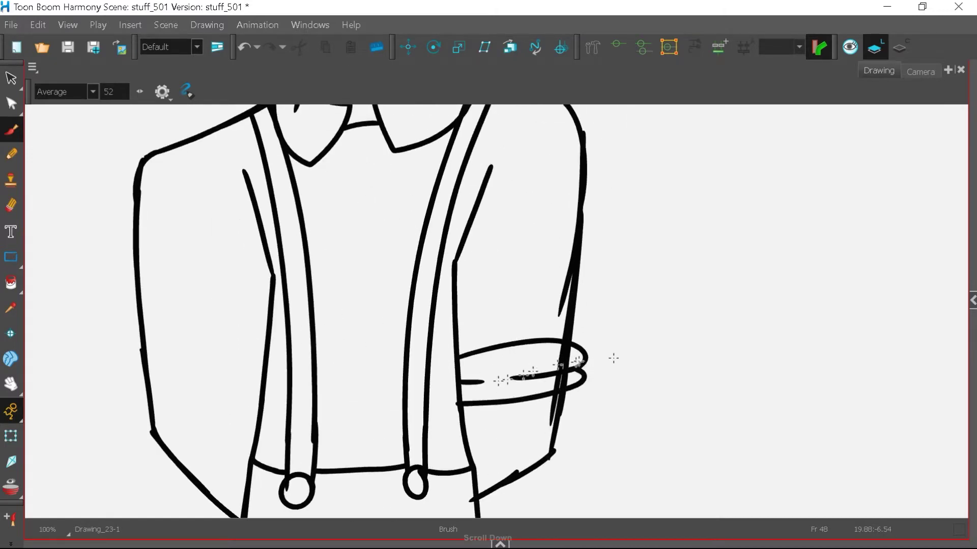
pyautogui.scroll(-2, 614, 359)
pyautogui.scroll(3, 503, 342)
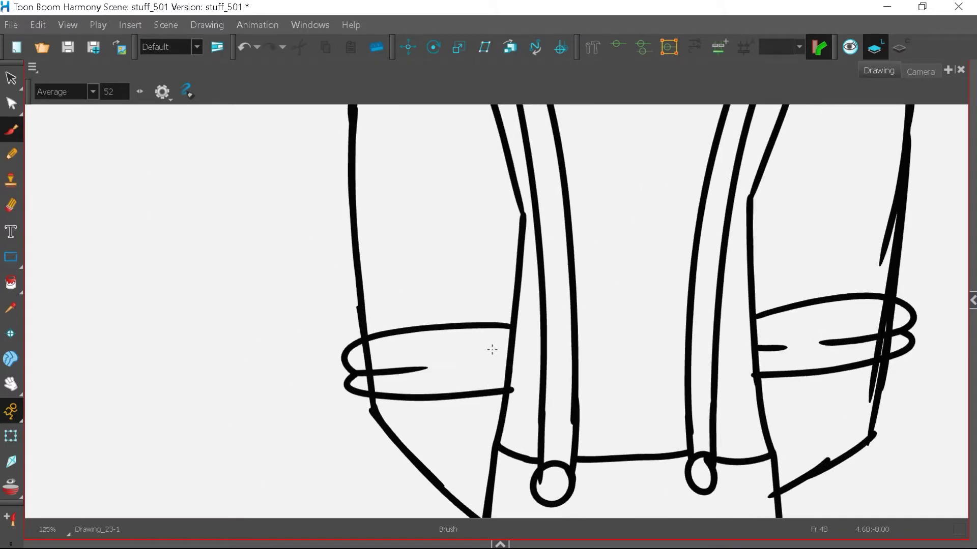
pyautogui.scroll(-6, 338, 436)
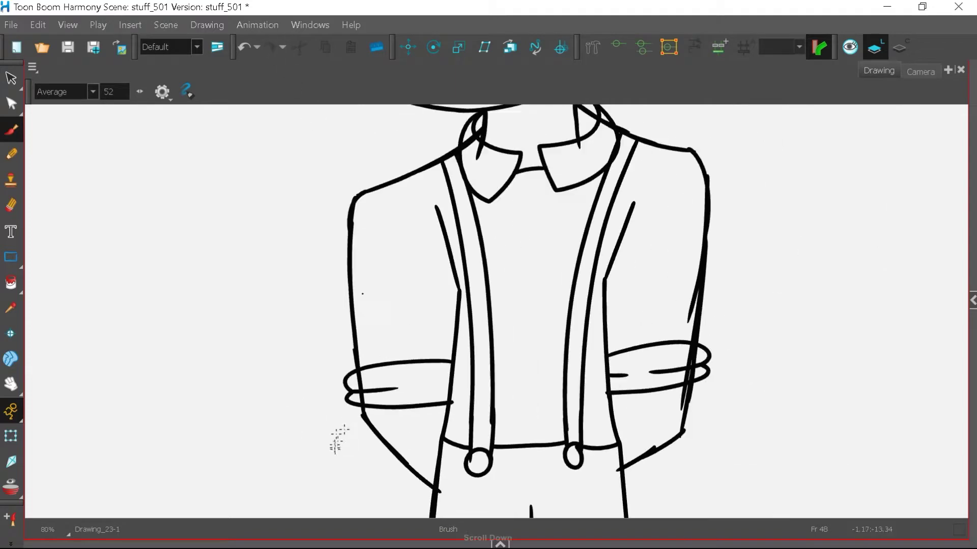
# Select and remove the stray dot inside the left arm.
pyautogui.scroll(4, 511, 387)
pyautogui.hotkey('alt', 's')
pyautogui.moveTo(266, 298)
pyautogui.mouseDown()
pyautogui.moveTo(320, 396)
pyautogui.moveTo(275, 325)
pyautogui.mouseUp()
pyautogui.moveTo(481, 353); pyautogui.dragTo(482, 399)
pyautogui.scroll(-2, 484, 445)
pyautogui.scroll(7, 514, 425)
# Draw a heeled shoe with a large round toe below the right trouser leg.
pyautogui.hotkey('alt', 'b')
pyautogui.moveTo(441, 347); pyautogui.dragTo(445, 355)
pyautogui.scroll(-4, 437, 421)
pyautogui.scroll(3, 446, 405)
pyautogui.moveTo(438, 384)
pyautogui.mouseDown()
pyautogui.moveTo(549, 382)
pyautogui.moveTo(459, 323)
pyautogui.moveTo(491, 370)
pyautogui.mouseUp()
pyautogui.scroll(-3, 660, 369)
# Draw a heeled shoe with a rounded toe below the left trouser leg.
pyautogui.scroll(4, 479, 353)
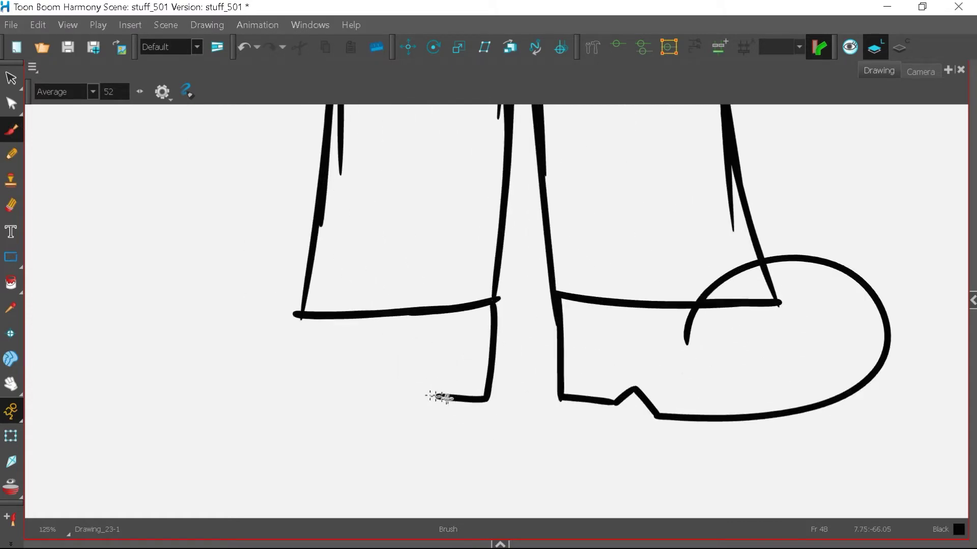
pyautogui.moveTo(381, 407); pyautogui.dragTo(373, 330)
# Cut away the shoe and hem of the right trouser leg, and redraw the bottom of that leg.
pyautogui.scroll(-3, 389, 439)
pyautogui.click(12, 79)
pyautogui.moveTo(654, 326); pyautogui.dragTo(509, 437)
pyautogui.rightClick(515, 440)
pyautogui.click(557, 105)
pyautogui.rightClick(574, 409)
pyautogui.click(624, 72)
pyautogui.scroll(1, 567, 250)
pyautogui.hotkey('alt', 'b')
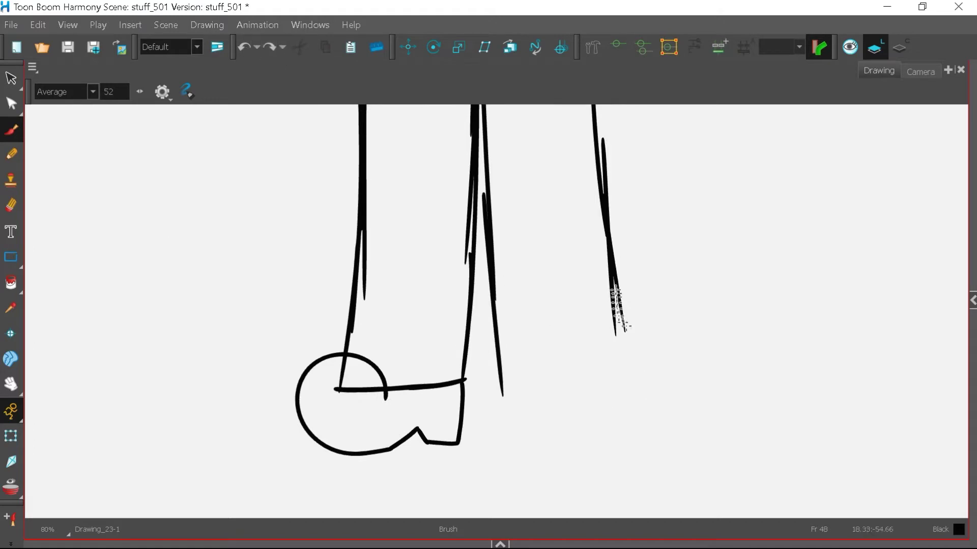
pyautogui.scroll(-2, 514, 402)
# Select the left shoe, copy it and paste a duplicate into the drawing.
pyautogui.click(13, 76)
pyautogui.moveTo(454, 365); pyautogui.dragTo(449, 369)
pyautogui.rightClick(466, 395)
pyautogui.click(513, 78)
pyautogui.rightClick(475, 360)
pyautogui.click(554, 59)
# Flip the pasted shoe horizontally and move it under the right trouser leg.
pyautogui.moveTo(970, 283); pyautogui.dragTo(730, 349)
pyautogui.click(766, 197)
pyautogui.moveTo(347, 372); pyautogui.dragTo(481, 384)
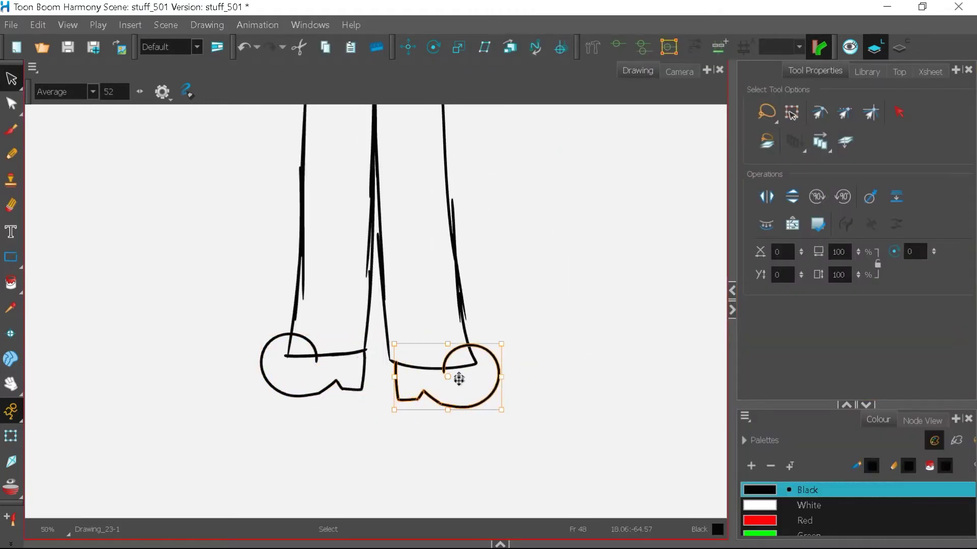
pyautogui.click(550, 479)
pyautogui.scroll(-3, 550, 478)
pyautogui.scroll(3, 516, 444)
pyautogui.scroll(-2, 497, 451)
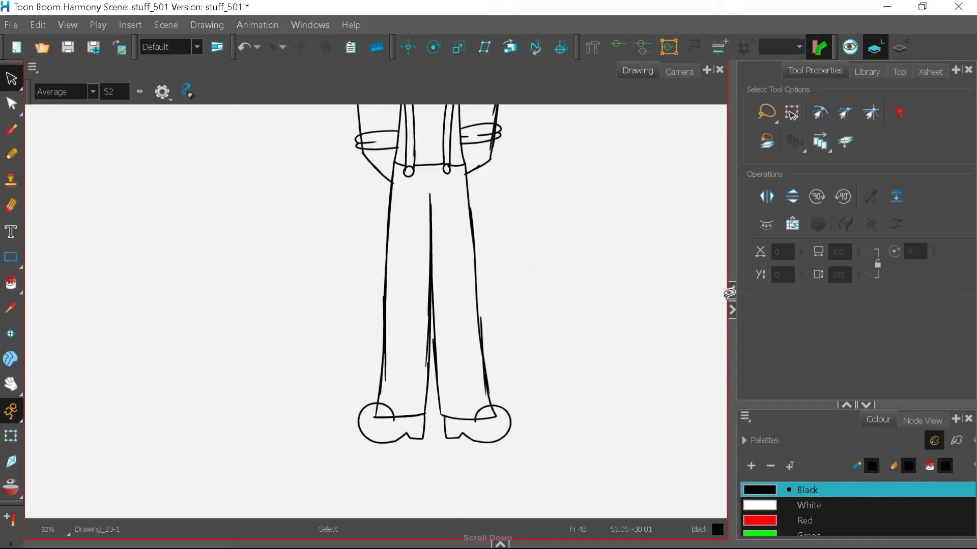
# Draw a bow tie over the collar with a central knot and short crease lines on both bows.
pyautogui.moveTo(732, 300); pyautogui.dragTo(840, 300)
pyautogui.scroll(1, 483, 292)
pyautogui.scroll(5, 483, 293)
pyautogui.hotkey('alt', 'b')
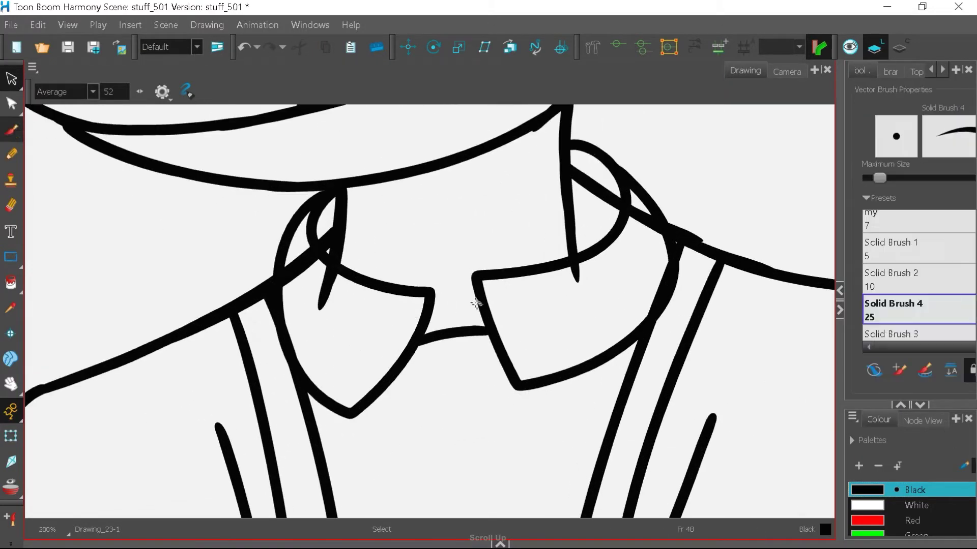
pyautogui.scroll(1, 558, 302)
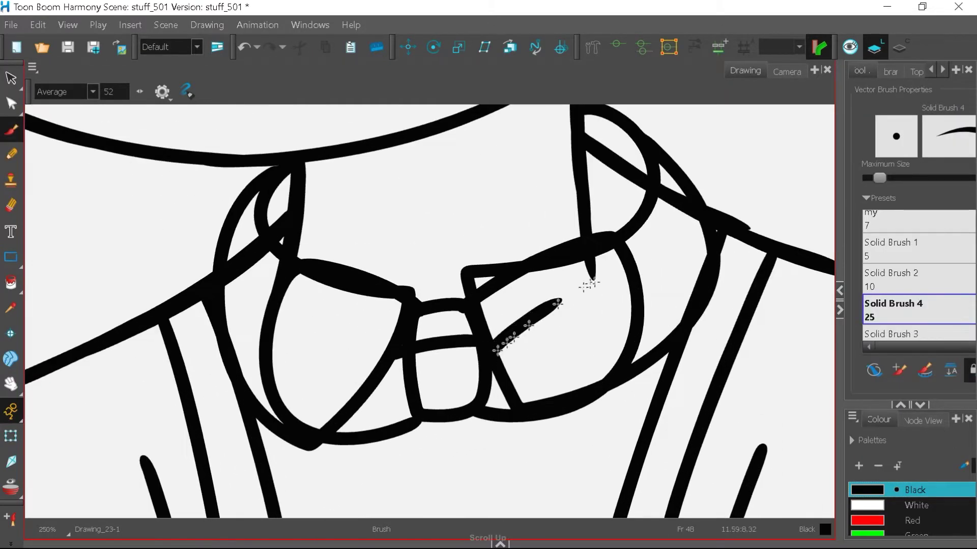
pyautogui.moveTo(400, 358); pyautogui.dragTo(334, 388)
pyautogui.scroll(-5, 446, 231)
# Draw a thin shirt opening line from the bow tie down the middle of the torso.
pyautogui.scroll(2, 446, 146)
pyautogui.moveTo(449, 333)
pyautogui.mouseDown()
pyautogui.moveTo(447, 146)
pyautogui.moveTo(448, 236)
pyautogui.mouseUp()
pyautogui.scroll(-1, 453, 285)
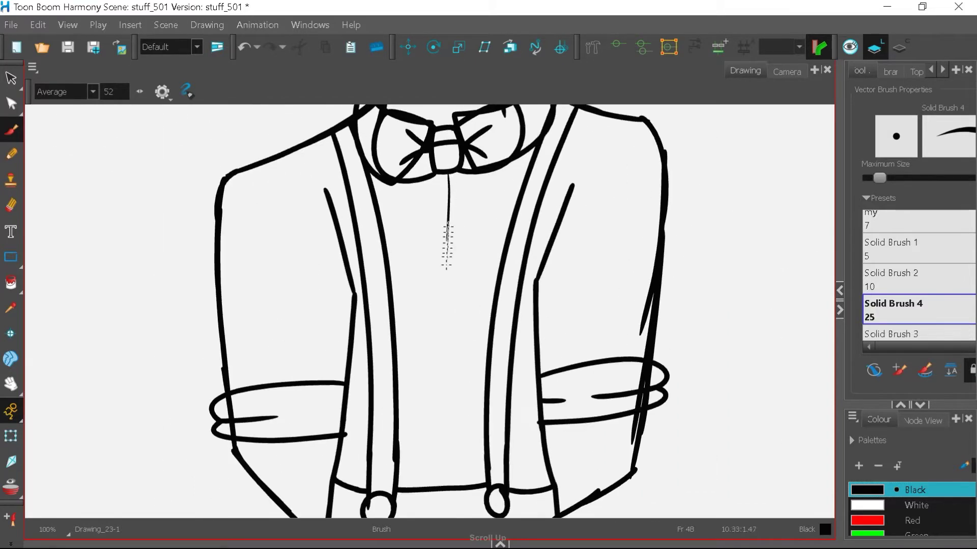
# Draw half-round buttons along the right side of the shirt opening, undoing and redrawing a faulty stroke.
pyautogui.scroll(1, 454, 186)
pyautogui.moveTo(444, 191); pyautogui.dragTo(451, 229)
pyautogui.scroll(-2, 435, 370)
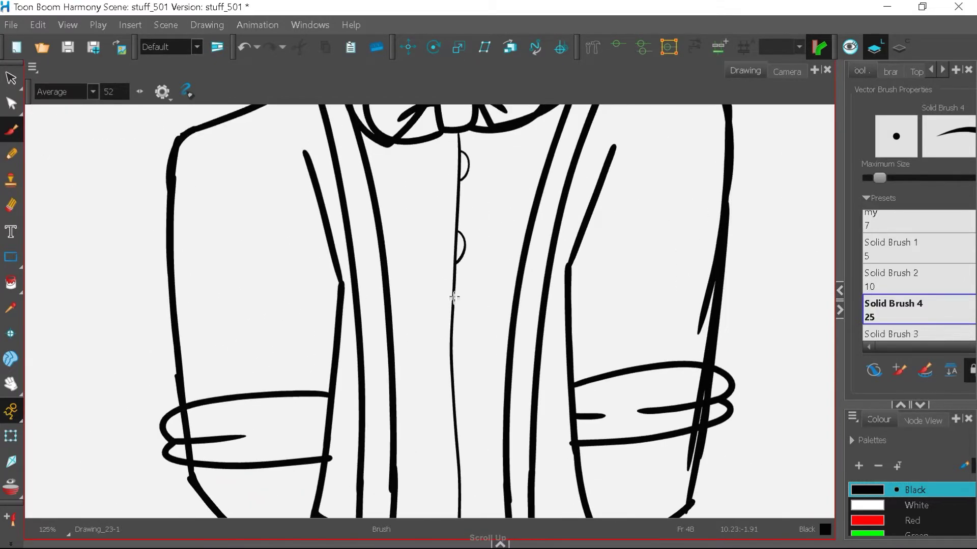
pyautogui.moveTo(452, 372); pyautogui.dragTo(454, 413)
pyautogui.scroll(-2, 491, 244)
pyautogui.scroll(2, 498, 402)
pyautogui.click(245, 48)
pyautogui.moveTo(447, 355)
pyautogui.mouseDown()
pyautogui.moveTo(449, 390)
pyautogui.moveTo(459, 380)
pyautogui.mouseUp()
pyautogui.scroll(3, 454, 369)
pyautogui.scroll(-3, 455, 407)
# Draw another half-round button along the shirt opening, below the two existing ones.
pyautogui.scroll(4, 447, 305)
pyautogui.moveTo(436, 317); pyautogui.dragTo(450, 331)
pyautogui.scroll(-3, 457, 441)
pyautogui.scroll(3, 460, 301)
# Draw small crossed thread marks inside the half-round shirt buttons.
pyautogui.scroll(2, 478, 219)
pyautogui.moveTo(476, 258); pyautogui.dragTo(458, 284)
pyautogui.moveTo(460, 258); pyautogui.dragTo(477, 285)
pyautogui.scroll(-3, 486, 323)
pyautogui.scroll(3, 468, 274)
pyautogui.scroll(-3, 451, 363)
pyautogui.scroll(5, 465, 216)
pyautogui.moveTo(475, 224); pyautogui.dragTo(433, 289)
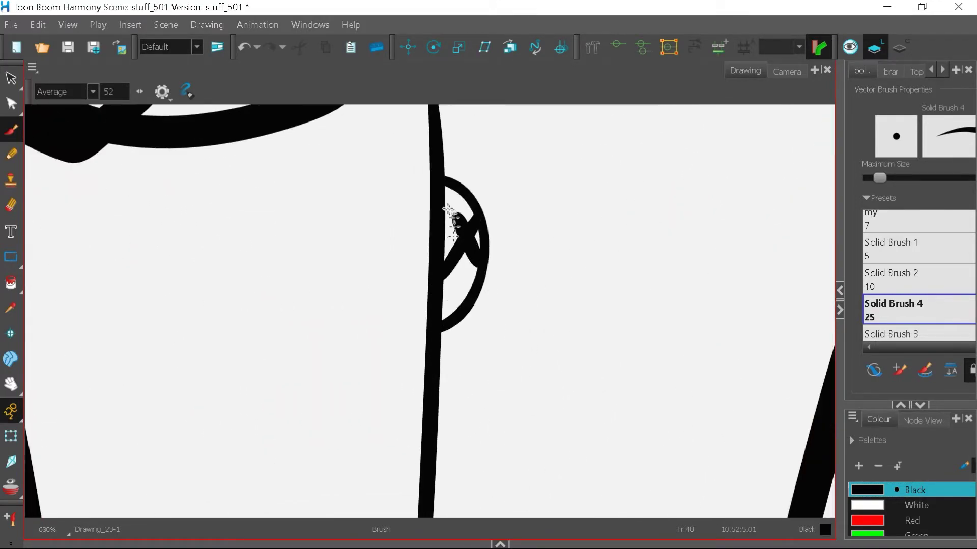
pyautogui.scroll(-8, 458, 208)
pyautogui.scroll(4, 474, 204)
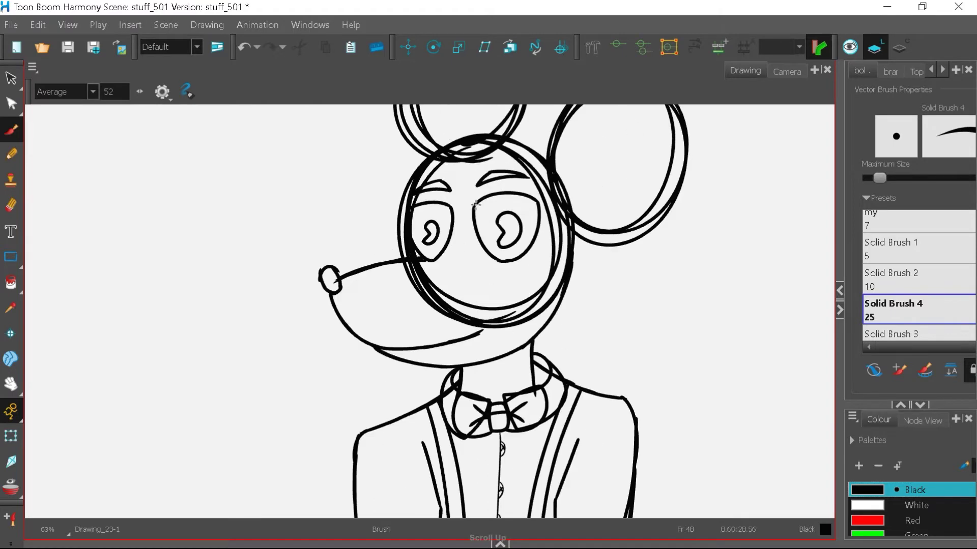
pyautogui.scroll(-5, 493, 288)
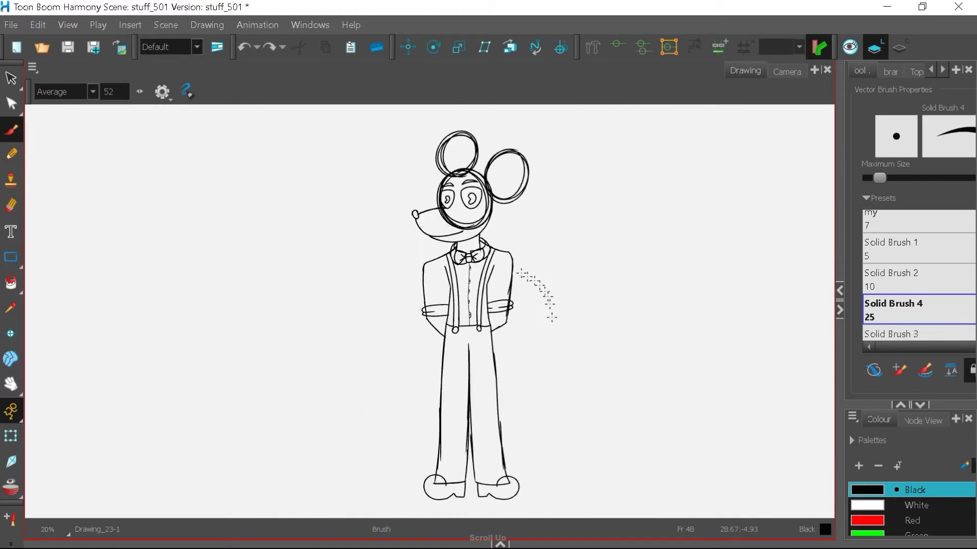
# Select the mouse's head circle, ears, snout and jaw, then copy and paste them as a second head.
pyautogui.scroll(2, 564, 234)
pyautogui.hotkey('alt', 's')
pyautogui.moveTo(358, 297); pyautogui.dragTo(382, 184)
pyautogui.rightClick(495, 360)
pyautogui.click(638, 398)
pyautogui.moveTo(623, 249); pyautogui.dragTo(477, 347)
pyautogui.rightClick(501, 266)
pyautogui.moveTo(508, 314)
pyautogui.mouseDown()
pyautogui.moveTo(611, 254)
pyautogui.moveTo(389, 282)
pyautogui.mouseUp()
pyautogui.click(557, 42)
pyautogui.rightClick(530, 255)
pyautogui.click(580, 59)
# Flip the pasted head horizontally and place it to the left of the first mouse.
pyautogui.scroll(-2, 763, 165)
pyautogui.click(874, 196)
pyautogui.scroll(3, 400, 274)
pyautogui.rightClick(409, 276)
pyautogui.moveTo(420, 243)
pyautogui.mouseDown()
pyautogui.moveTo(417, 255)
pyautogui.moveTo(465, 239)
pyautogui.mouseUp()
pyautogui.click(470, 74)
pyautogui.rightClick(471, 259)
pyautogui.click(509, 75)
pyautogui.scroll(2, 460, 306)
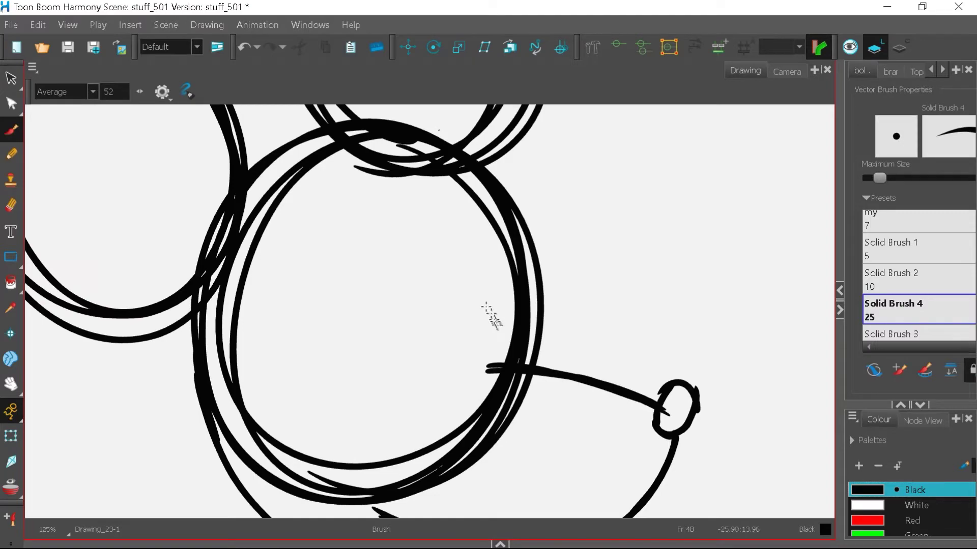
# Draw heavy upper lids, curved eyebrows and the left eye's rounded outline on the second head.
pyautogui.scroll(1, 450, 305)
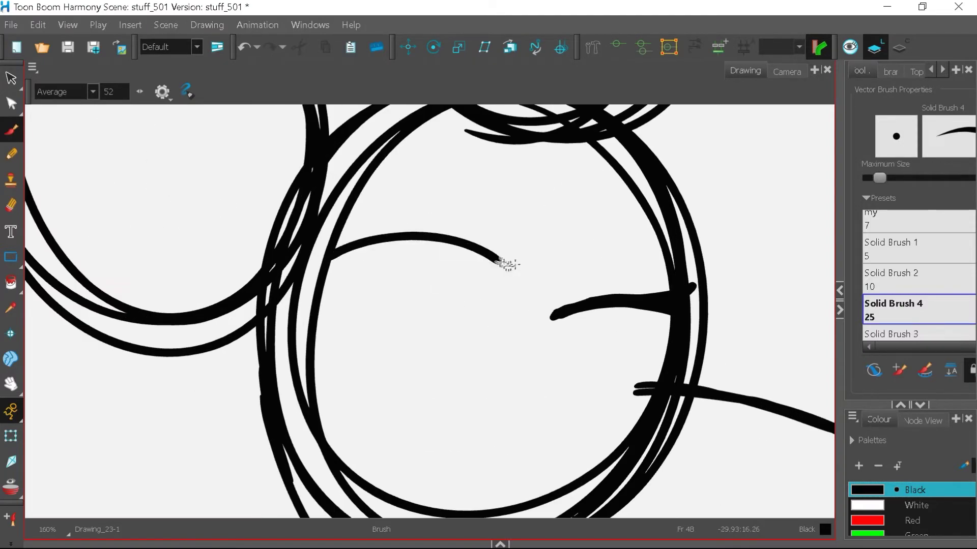
pyautogui.moveTo(379, 413); pyautogui.dragTo(398, 411)
pyautogui.scroll(1, 564, 268)
pyautogui.moveTo(388, 271); pyautogui.dragTo(354, 272)
pyautogui.scroll(-3, 342, 367)
pyautogui.scroll(2, 490, 368)
pyautogui.moveTo(523, 285); pyautogui.dragTo(611, 282)
pyautogui.moveTo(287, 246); pyautogui.dragTo(426, 232)
pyautogui.scroll(-2, 478, 209)
# Draw a notched pupil in the second head's left eye and shift it toward the eye's inner edge.
pyautogui.scroll(4, 429, 300)
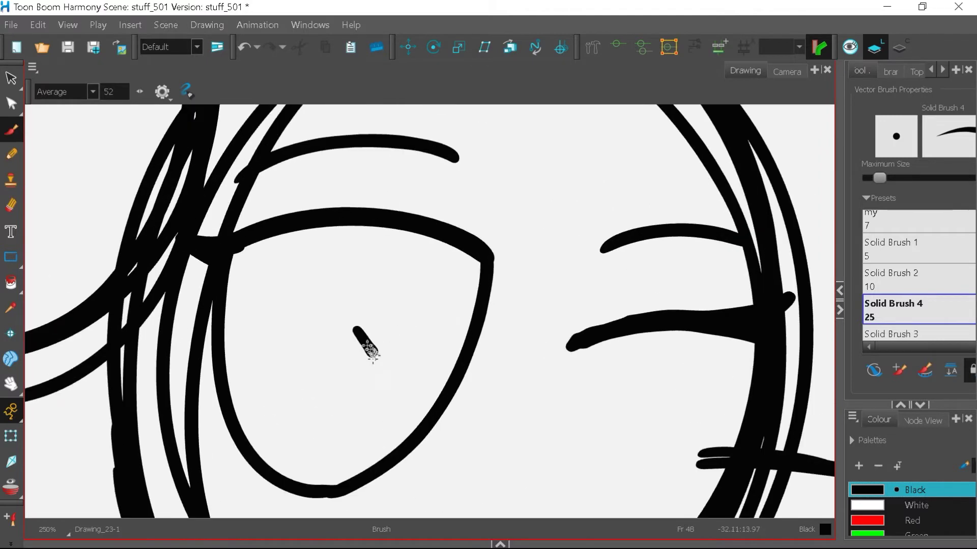
pyautogui.moveTo(402, 389); pyautogui.dragTo(350, 390)
pyautogui.scroll(-1, 458, 285)
pyautogui.click(11, 78)
pyautogui.moveTo(423, 329); pyautogui.dragTo(457, 304)
pyautogui.scroll(-4, 407, 279)
pyautogui.scroll(3, 496, 276)
# Copy the second head's left eye and paste the duplicate for the right eye.
pyautogui.click(514, 307)
pyautogui.rightClick(513, 307)
pyautogui.rightClick(518, 307)
pyautogui.click(562, 26)
pyautogui.click(11, 130)
pyautogui.click(11, 78)
pyautogui.rightClick(480, 224)
pyautogui.click(550, 26)
pyautogui.scroll(-2, 647, 277)
pyautogui.moveTo(384, 174)
pyautogui.mouseDown()
pyautogui.moveTo(396, 400)
pyautogui.moveTo(432, 189)
pyautogui.mouseUp()
pyautogui.rightClick(392, 284)
pyautogui.click(432, 40)
pyautogui.rightClick(434, 264)
pyautogui.click(473, 53)
# Flip the pasted eye horizontally and move it to the right side of the face, undoing a faulty placement.
pyautogui.click(873, 196)
pyautogui.moveTo(377, 298); pyautogui.dragTo(575, 293)
pyautogui.click(514, 291)
pyautogui.click(874, 197)
pyautogui.scroll(-1, 616, 338)
pyautogui.scroll(2, 596, 277)
pyautogui.click(244, 47)
pyautogui.doubleClick(245, 47)
pyautogui.moveTo(366, 328); pyautogui.dragTo(571, 315)
# Flip the right eye's pupil to match the left pupil and place it near the eye's outer edge.
pyautogui.moveTo(624, 300); pyautogui.dragTo(590, 311)
pyautogui.moveTo(510, 310); pyautogui.dragTo(522, 322)
pyautogui.click(543, 319)
pyautogui.click(465, 278)
pyautogui.click(873, 196)
pyautogui.moveTo(475, 300); pyautogui.dragTo(561, 306)
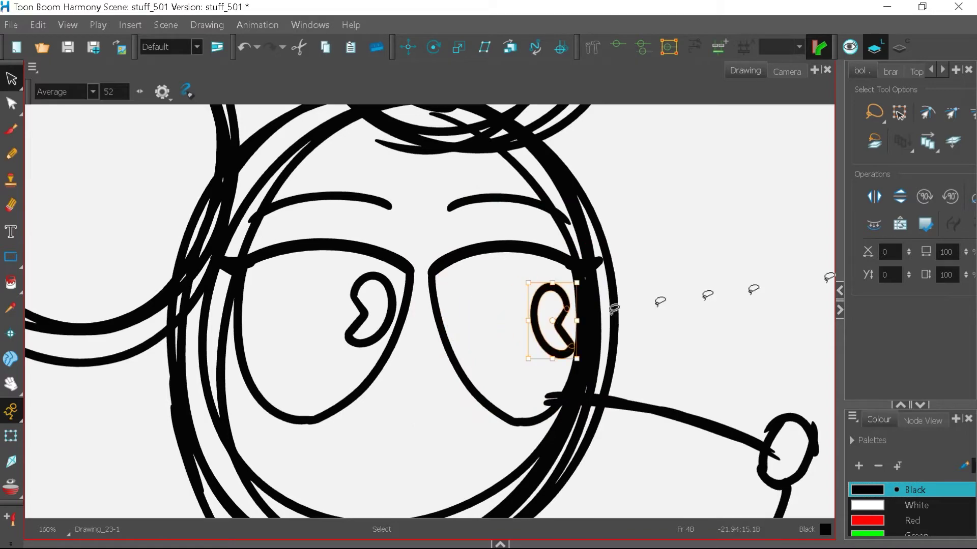
pyautogui.click(663, 300)
pyautogui.scroll(-2, 430, 209)
pyautogui.scroll(1, 483, 214)
pyautogui.scroll(-3, 392, 262)
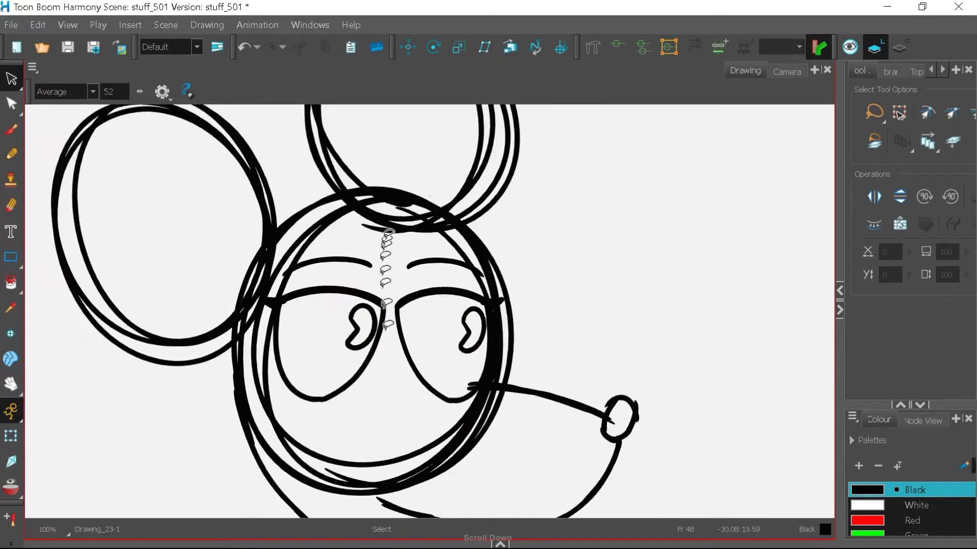
# Draw a large bow between the second head's ears with a knot, two notched loops and crease lines, redrawing faulty strokes.
pyautogui.scroll(5, 368, 298)
pyautogui.hotkey('alt', 'b')
pyautogui.scroll(-5, 411, 386)
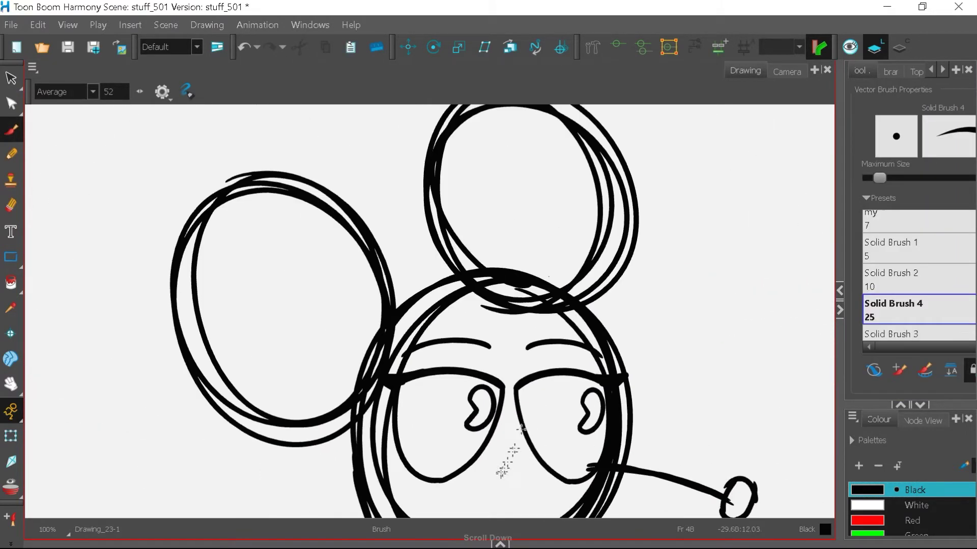
pyautogui.scroll(4, 358, 388)
pyautogui.scroll(-1, 334, 359)
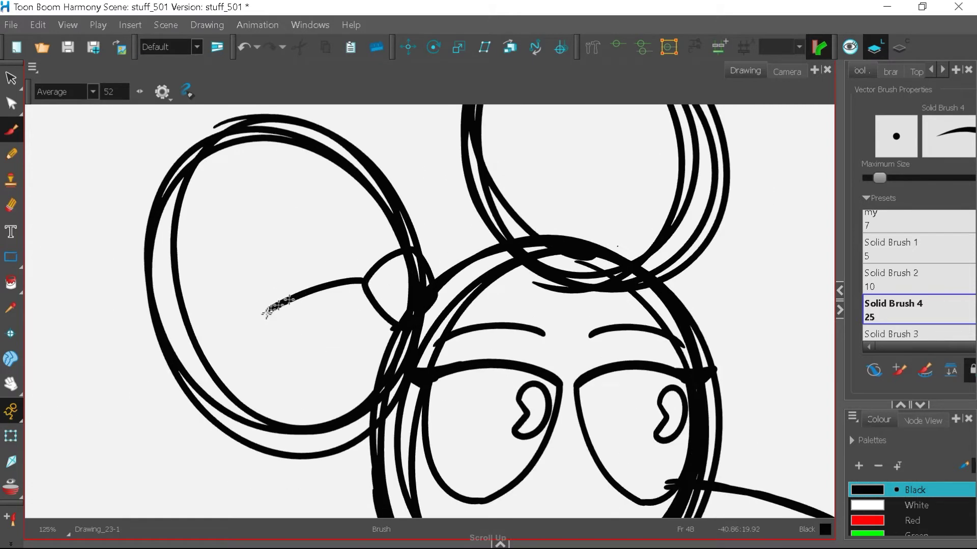
pyautogui.click(248, 51)
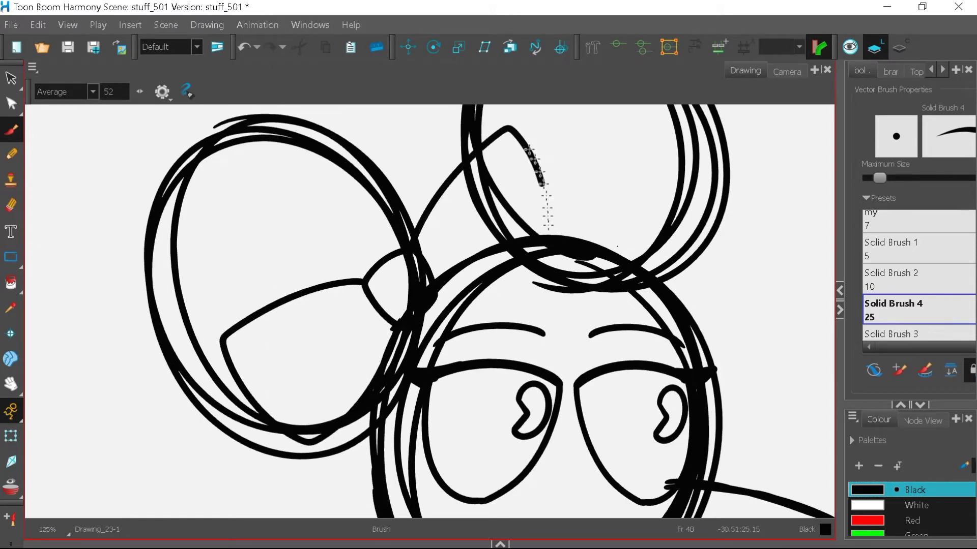
pyautogui.scroll(-4, 545, 366)
pyautogui.scroll(4, 356, 186)
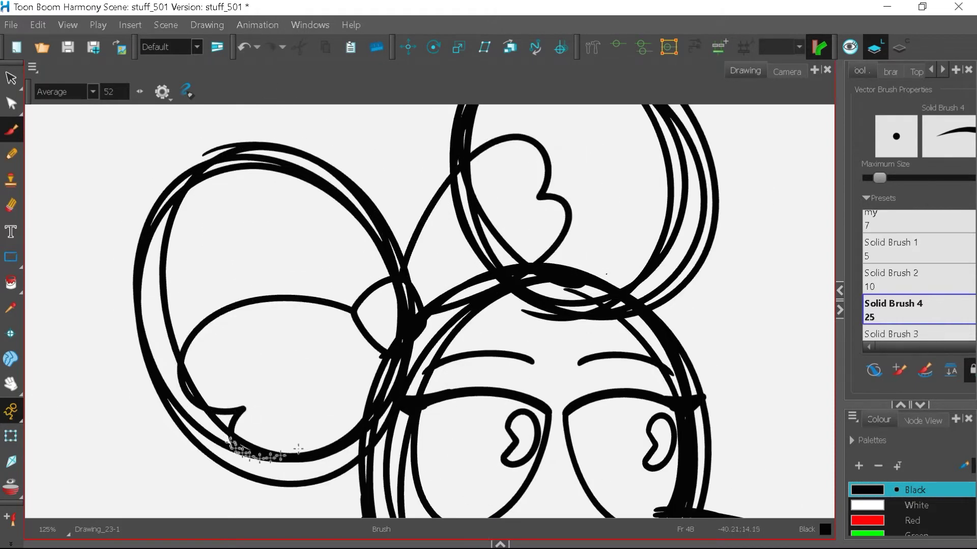
pyautogui.scroll(-4, 453, 213)
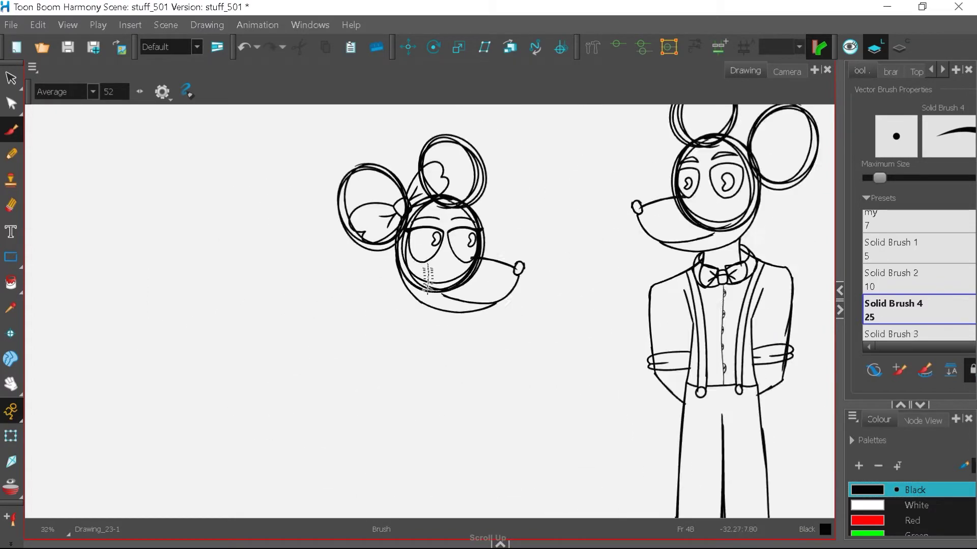
# Draw two short neck lines under the second head's jaw and slope the left shoulder down into the upper arm.
pyautogui.scroll(4, 395, 344)
pyautogui.moveTo(507, 344); pyautogui.dragTo(506, 409)
pyautogui.scroll(-4, 505, 410)
pyautogui.scroll(4, 429, 324)
pyautogui.moveTo(428, 323); pyautogui.dragTo(320, 381)
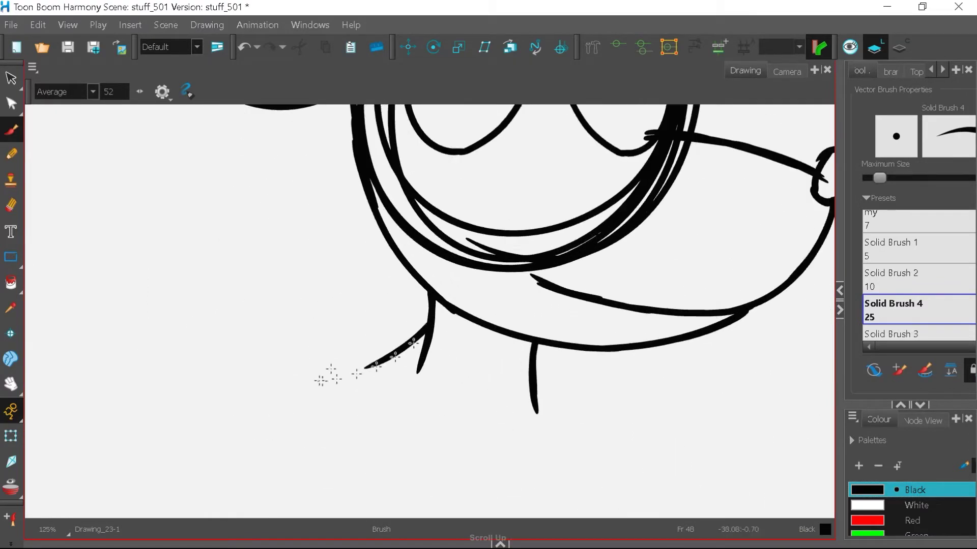
pyautogui.scroll(-4, 257, 509)
pyautogui.scroll(4, 437, 326)
# Draw the right shoulder sloping from the neck into a short upper arm, redrawing the first attempt.
pyautogui.moveTo(438, 325); pyautogui.dragTo(514, 389)
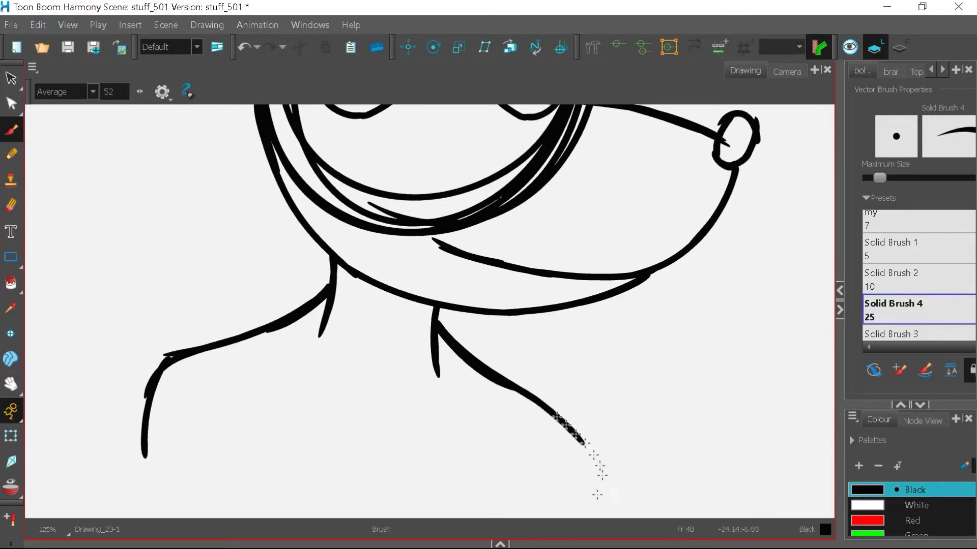
pyautogui.scroll(-4, 596, 494)
pyautogui.scroll(2, 413, 206)
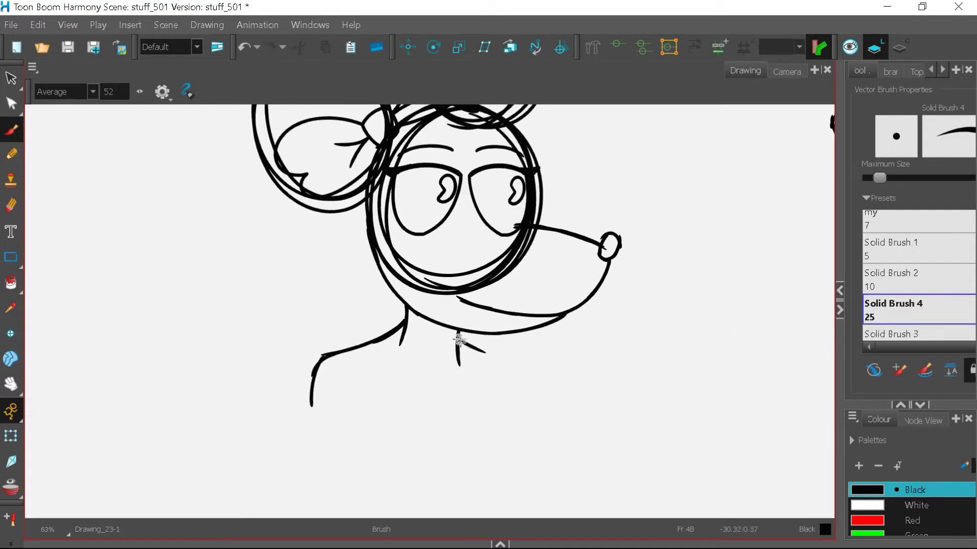
pyautogui.moveTo(531, 370); pyautogui.dragTo(545, 430)
pyautogui.scroll(3, 414, 344)
pyautogui.scroll(-6, 475, 295)
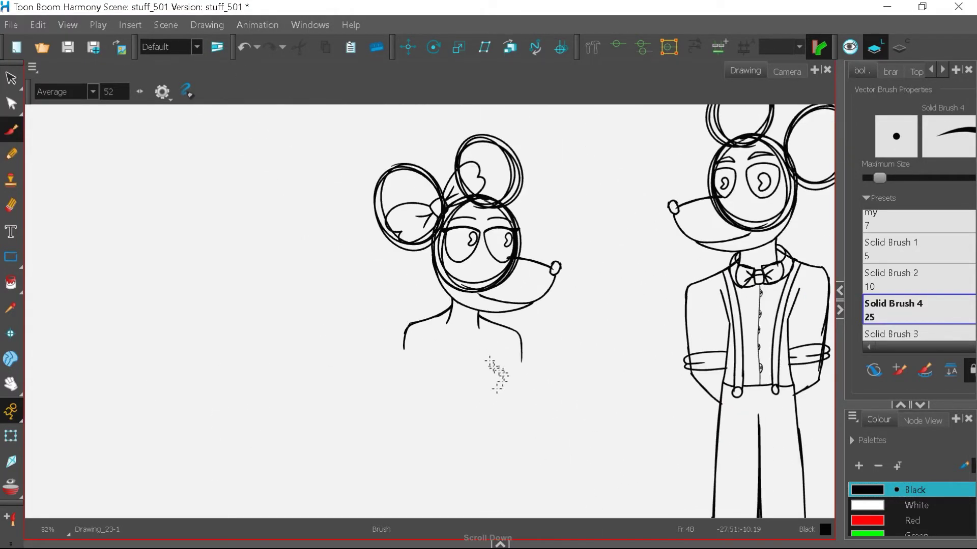
# Select the shoulder stroke and nudge it slightly toward the neck.
pyautogui.scroll(-3, 497, 375)
pyautogui.scroll(3, 602, 288)
pyautogui.scroll(6, 580, 287)
pyautogui.click(11, 79)
pyautogui.click(416, 321)
pyautogui.scroll(-5, 583, 229)
pyautogui.scroll(5, 547, 243)
pyautogui.moveTo(493, 276); pyautogui.dragTo(479, 281)
pyautogui.click(646, 249)
pyautogui.scroll(-5, 650, 239)
pyautogui.scroll(5, 541, 288)
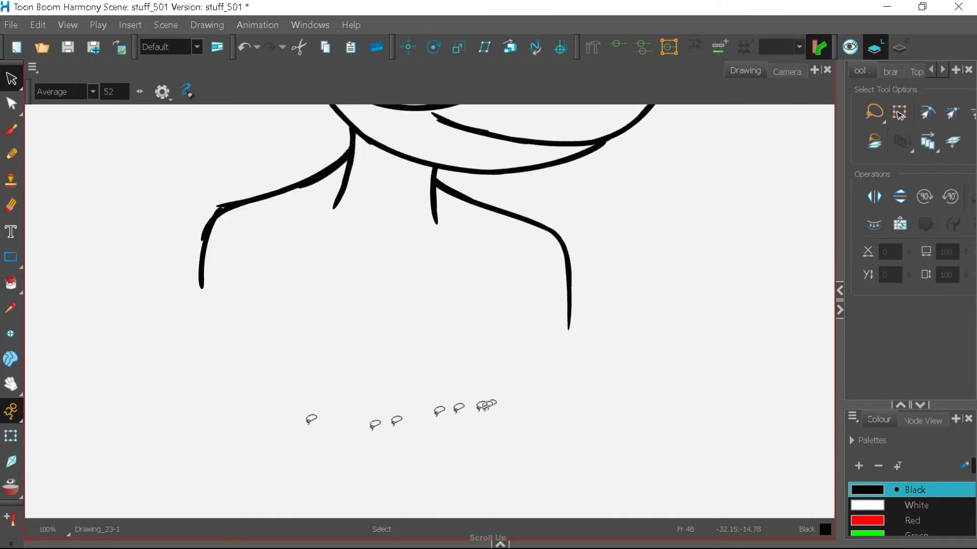
# Draw a rounded neckline between the shoulders and the curved right side of the dress bodice.
pyautogui.hotkey('alt', 'b')
pyautogui.scroll(2, 336, 198)
pyautogui.moveTo(331, 220)
pyautogui.mouseDown()
pyautogui.moveTo(560, 327)
pyautogui.moveTo(602, 255)
pyautogui.mouseUp()
pyautogui.scroll(-2, 606, 213)
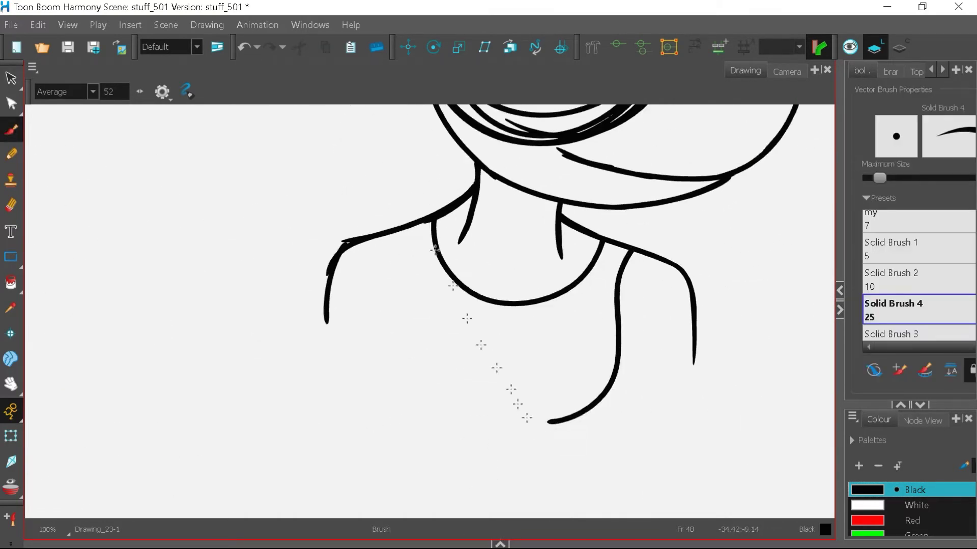
# Draw the curved left side of the bodice and the right waist line, undoing a faulty stroke.
pyautogui.moveTo(426, 429); pyautogui.dragTo(437, 433)
pyautogui.scroll(-1, 244, 198)
pyautogui.click(244, 47)
pyautogui.scroll(2, 415, 154)
pyautogui.scroll(1, 397, 343)
pyautogui.moveTo(335, 239)
pyautogui.mouseDown()
pyautogui.moveTo(372, 463)
pyautogui.moveTo(401, 467)
pyautogui.mouseUp()
pyautogui.scroll(-5, 463, 177)
pyautogui.scroll(4, 492, 257)
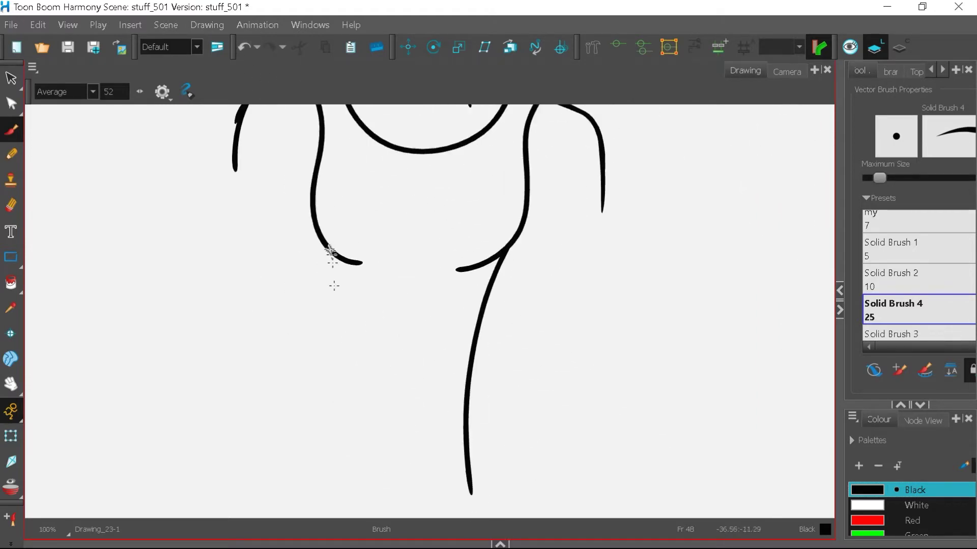
# Draw the remaining waist and flared skirt sides, and close the dress with a curved hem.
pyautogui.scroll(-4, 331, 249)
pyautogui.scroll(2, 349, 392)
pyautogui.moveTo(369, 351); pyautogui.dragTo(336, 458)
pyautogui.moveTo(453, 336); pyautogui.dragTo(474, 473)
pyautogui.scroll(-2, 473, 476)
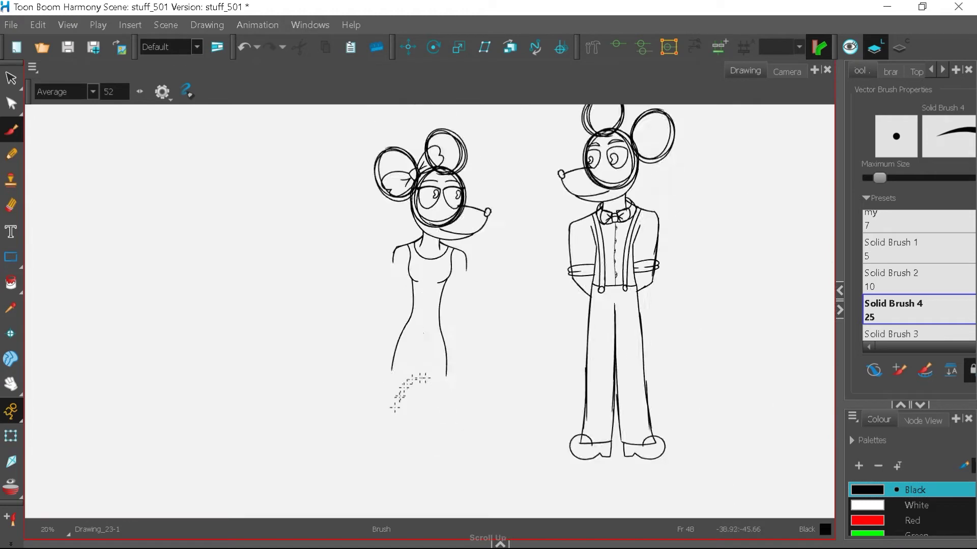
pyautogui.scroll(4, 421, 381)
pyautogui.moveTo(536, 396); pyautogui.dragTo(577, 388)
pyautogui.scroll(-4, 432, 248)
pyautogui.scroll(2, 429, 326)
pyautogui.moveTo(432, 310); pyautogui.dragTo(435, 479)
pyautogui.scroll(-2, 483, 374)
pyautogui.scroll(3, 462, 400)
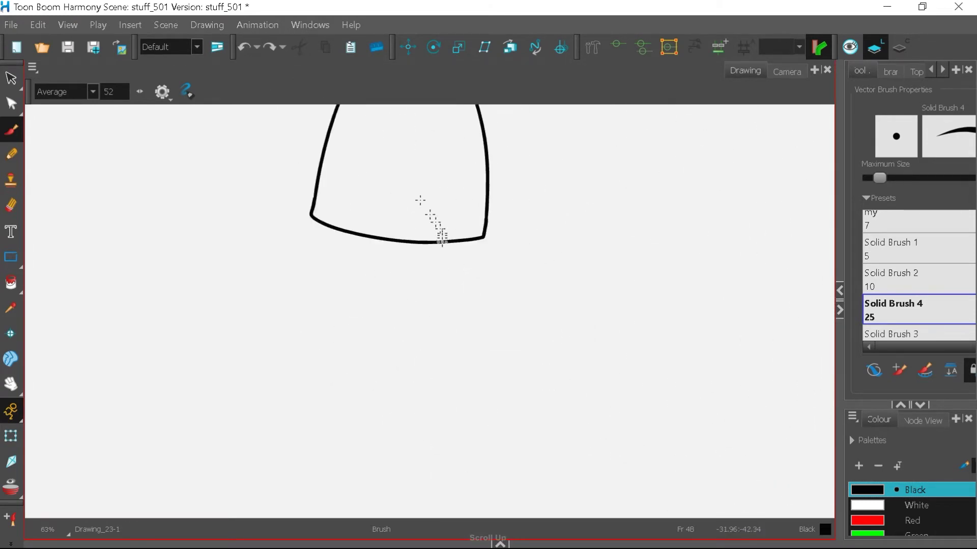
pyautogui.click(245, 47)
# Draw a straight leg line down from the dress hem and an oval shoe with an inner opening and strap.
pyautogui.moveTo(435, 245); pyautogui.dragTo(428, 451)
pyautogui.scroll(-2, 502, 376)
pyautogui.scroll(5, 452, 430)
pyautogui.moveTo(465, 400); pyautogui.dragTo(466, 406)
pyautogui.scroll(-1, 460, 462)
pyautogui.scroll(2, 428, 434)
pyautogui.moveTo(390, 407); pyautogui.dragTo(468, 402)
pyautogui.moveTo(391, 426); pyautogui.dragTo(477, 421)
# Draw the leg's second side line up from the shoe, parallel to the first.
pyautogui.scroll(-5, 466, 465)
pyautogui.scroll(1, 448, 452)
pyautogui.moveTo(427, 456); pyautogui.dragTo(427, 408)
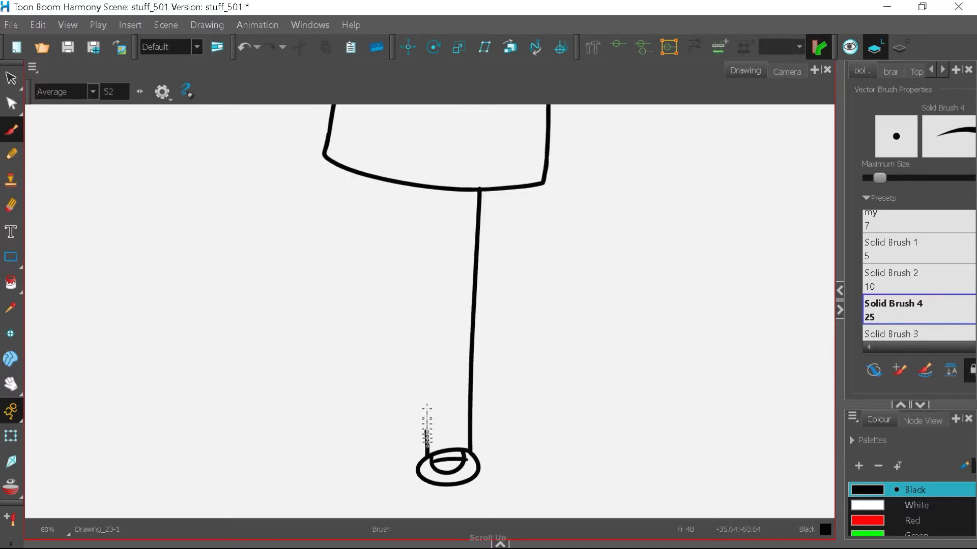
# Duplicate the leg and shoe, place the copy to the left under the hem, and tilt it slightly.
pyautogui.click(11, 78)
pyautogui.moveTo(404, 196); pyautogui.dragTo(501, 498)
pyautogui.moveTo(466, 356)
pyautogui.mouseDown()
pyautogui.moveTo(485, 357)
pyautogui.moveTo(370, 352)
pyautogui.mouseUp()
pyautogui.rightClick(476, 366)
pyautogui.click(534, 49)
pyautogui.rightClick(476, 368)
pyautogui.click(536, 61)
pyautogui.moveTo(408, 486); pyautogui.dragTo(384, 493)
pyautogui.moveTo(364, 344); pyautogui.dragTo(372, 339)
pyautogui.click(414, 432)
pyautogui.scroll(-7, 438, 470)
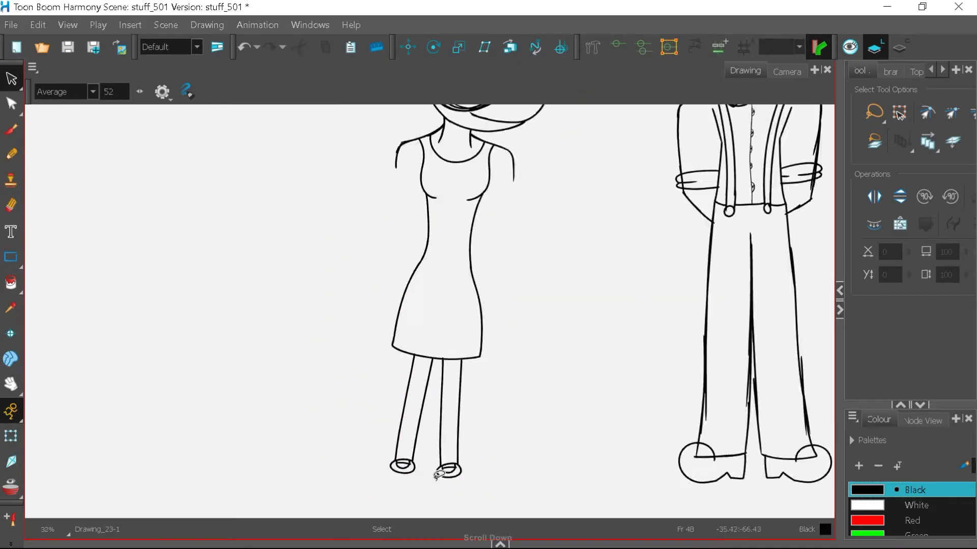
# Clear the thin legs and draw the two side lines of a new leg down from the dress hem.
pyautogui.scroll(5, 464, 442)
pyautogui.hotkey('alt', 'b')
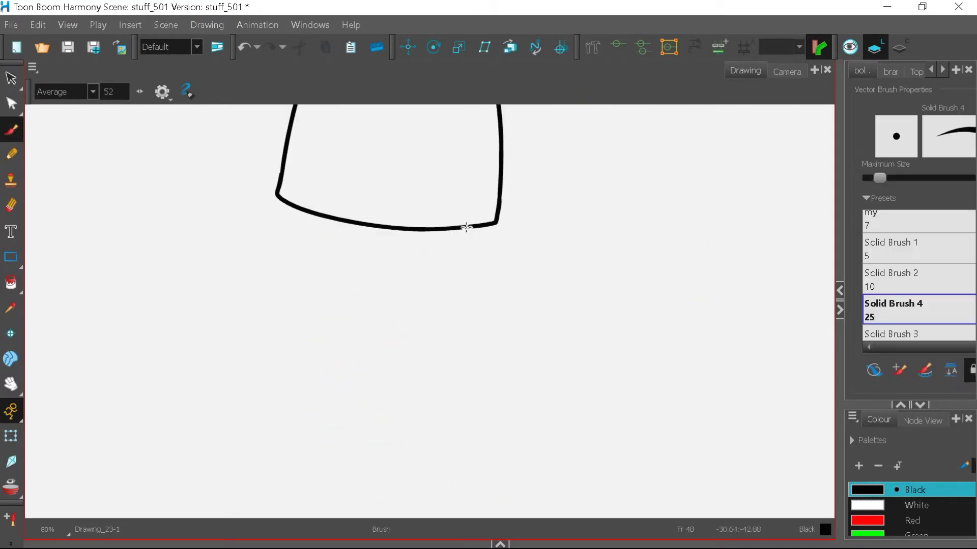
pyautogui.moveTo(399, 232); pyautogui.dragTo(407, 480)
pyautogui.scroll(-6, 461, 407)
pyautogui.scroll(7, 458, 429)
pyautogui.moveTo(389, 359); pyautogui.dragTo(393, 405)
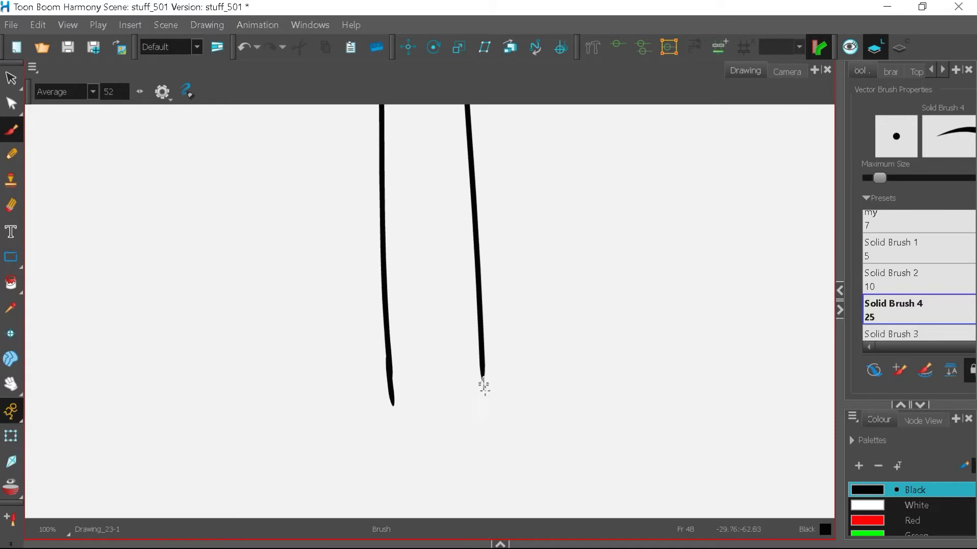
# Draw a rounded shoe with an inner opening and strap at the foot of the leg.
pyautogui.scroll(3, 391, 421)
pyautogui.moveTo(330, 395); pyautogui.dragTo(503, 356)
pyautogui.scroll(-8, 486, 455)
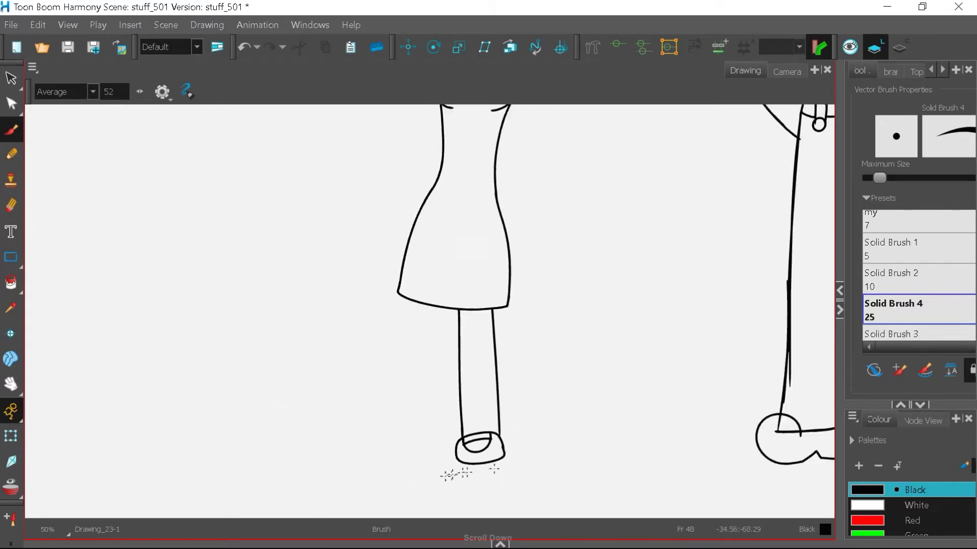
# Flip the shoe horizontally, fit it under the leg, and narrow the leg slightly.
pyautogui.scroll(2, 513, 466)
pyautogui.hotkey('alt', 's')
pyautogui.moveTo(381, 492); pyautogui.dragTo(514, 402)
pyautogui.click(873, 197)
pyautogui.moveTo(503, 467); pyautogui.dragTo(470, 442)
pyautogui.click(527, 471)
pyautogui.moveTo(527, 471); pyautogui.dragTo(545, 467)
pyautogui.moveTo(368, 435); pyautogui.dragTo(534, 213)
pyautogui.moveTo(513, 337); pyautogui.dragTo(502, 336)
pyautogui.click(545, 323)
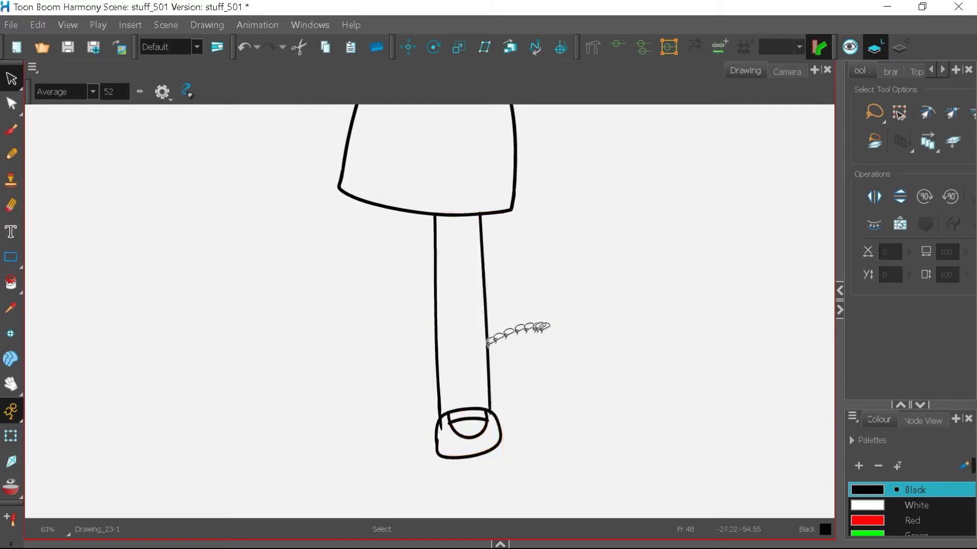
# Try drawing a second leg freehand with two lines slanting outward from the hem, and undo them.
pyautogui.scroll(1, 524, 326)
pyautogui.hotkey('alt', 'b')
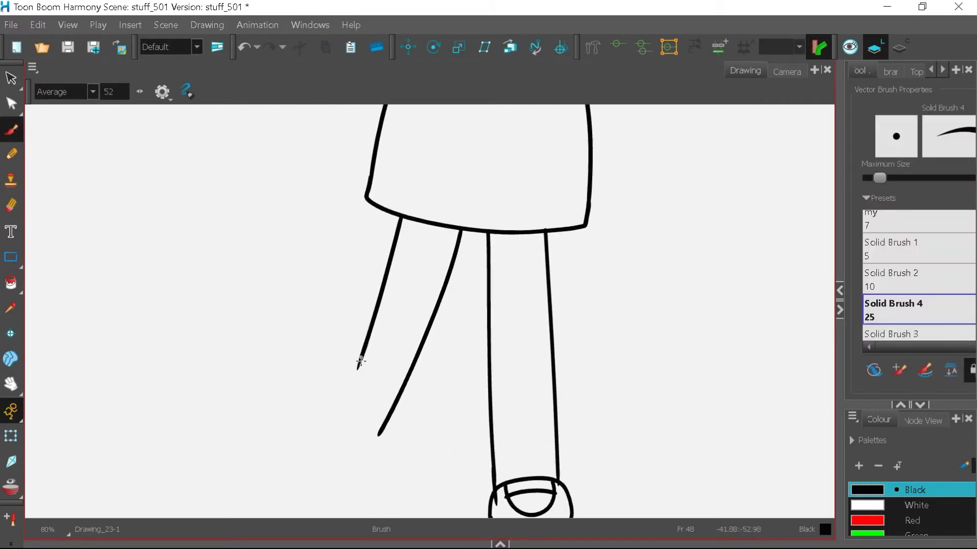
pyautogui.scroll(-1, 359, 336)
pyautogui.scroll(1, 594, 376)
pyautogui.click(244, 47)
pyautogui.click(244, 47)
# Try replacing the leg with a bent side line from the hem, and undo the replacement.
pyautogui.scroll(-3, 465, 220)
pyautogui.scroll(1, 476, 249)
pyautogui.click(11, 78)
pyautogui.moveTo(329, 322)
pyautogui.mouseDown()
pyautogui.moveTo(390, 457)
pyautogui.moveTo(346, 417)
pyautogui.mouseUp()
pyautogui.press('Delete')
pyautogui.scroll(2, 478, 331)
pyautogui.click(11, 130)
pyautogui.moveTo(447, 142); pyautogui.dragTo(392, 341)
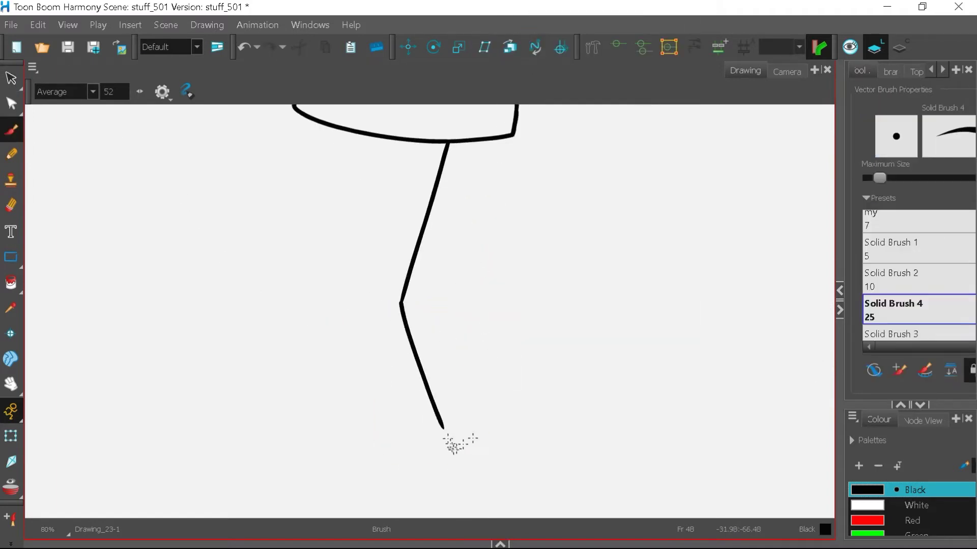
pyautogui.click(11, 78)
pyautogui.moveTo(366, 163); pyautogui.dragTo(503, 285)
pyautogui.click(244, 47)
pyautogui.click(244, 47)
# Copy the finished leg with its shoe and paste a duplicate.
pyautogui.rightClick(472, 379)
pyautogui.click(534, 79)
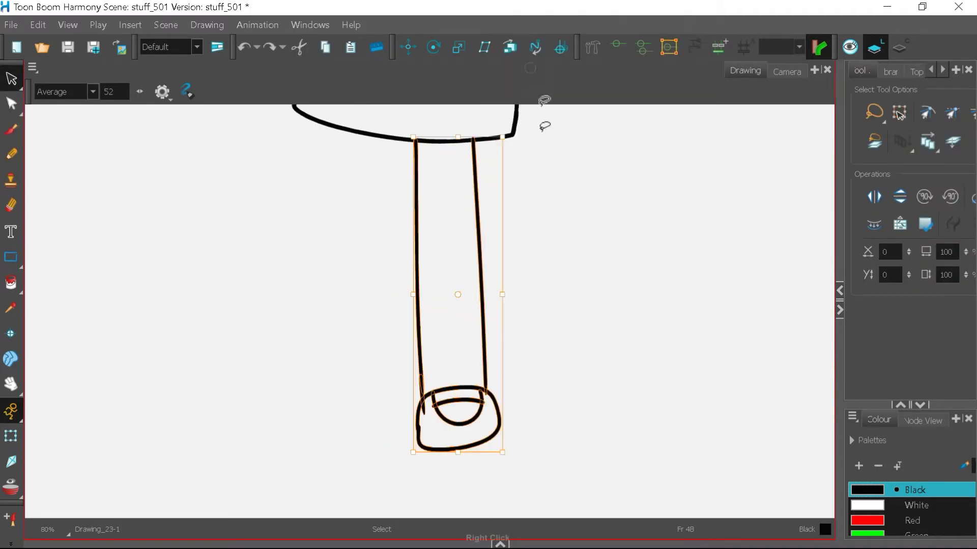
pyautogui.click(542, 310)
pyautogui.rightClick(474, 358)
pyautogui.click(523, 60)
pyautogui.rightClick(483, 358)
pyautogui.click(545, 60)
pyautogui.click(419, 288)
pyautogui.click(244, 46)
pyautogui.rightClick(481, 295)
pyautogui.click(545, 60)
# Flip the duplicated leg horizontally, place it to the left of the first leg, and tilt it slightly.
pyautogui.click(874, 197)
pyautogui.moveTo(475, 301)
pyautogui.mouseDown()
pyautogui.moveTo(355, 300)
pyautogui.moveTo(374, 304)
pyautogui.mouseUp()
pyautogui.moveTo(411, 455); pyautogui.dragTo(398, 460)
pyautogui.click(541, 426)
# Draw the left arm's outline curving from the shoulder down behind the waist of the dress.
pyautogui.scroll(-7, 427, 460)
pyautogui.scroll(8, 413, 300)
pyautogui.click(15, 133)
pyautogui.moveTo(322, 408); pyautogui.dragTo(354, 445)
pyautogui.moveTo(326, 410); pyautogui.dragTo(374, 460)
pyautogui.scroll(-2, 554, 340)
pyautogui.scroll(2, 612, 336)
# Try drawing the right arm freehand from the shoulder down toward the waist.
pyautogui.moveTo(616, 224); pyautogui.dragTo(607, 333)
pyautogui.moveTo(608, 292); pyautogui.dragTo(584, 460)
pyautogui.scroll(-3, 486, 493)
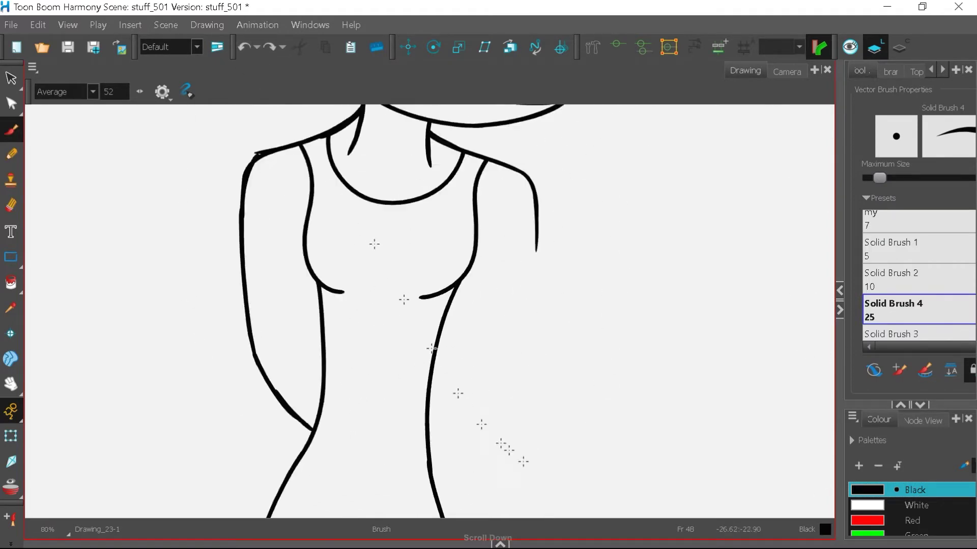
# Duplicate the left arm's outline, flip it horizontally, and fit it between the right shoulder and waist.
pyautogui.hotkey('alt', 's')
pyautogui.moveTo(316, 321); pyautogui.dragTo(312, 319)
pyautogui.rightClick(343, 404)
pyautogui.click(384, 71)
pyautogui.rightClick(370, 360)
pyautogui.click(407, 38)
pyautogui.click(875, 198)
pyautogui.moveTo(340, 367); pyautogui.dragTo(514, 389)
pyautogui.moveTo(552, 464)
pyautogui.mouseDown()
pyautogui.moveTo(531, 466)
pyautogui.moveTo(558, 405)
pyautogui.moveTo(457, 367)
pyautogui.mouseUp()
pyautogui.click(619, 418)
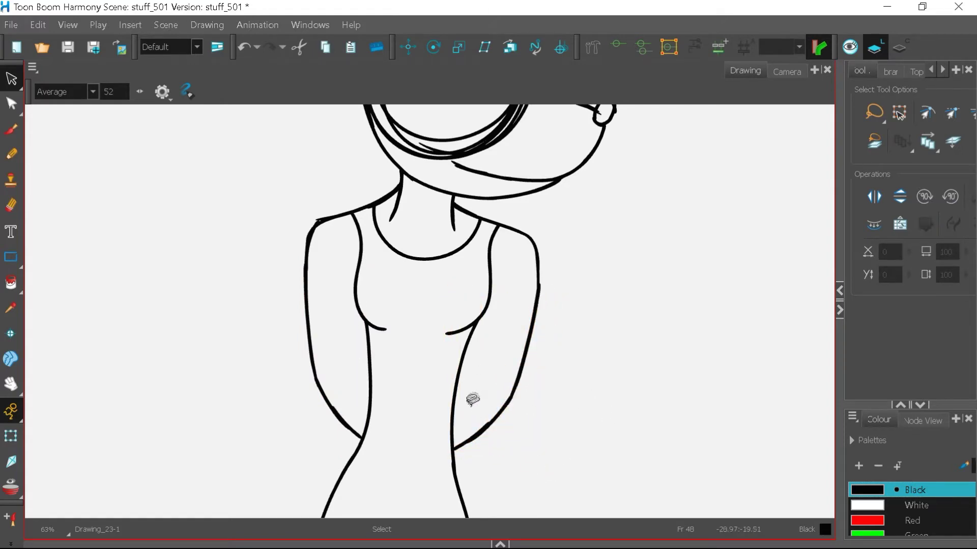
# Draw a scalloped collar edge beneath the dress's rounded neckline, from shoulder to shoulder.
pyautogui.scroll(5, 466, 215)
pyautogui.click(12, 129)
pyautogui.moveTo(162, 188); pyautogui.dragTo(168, 257)
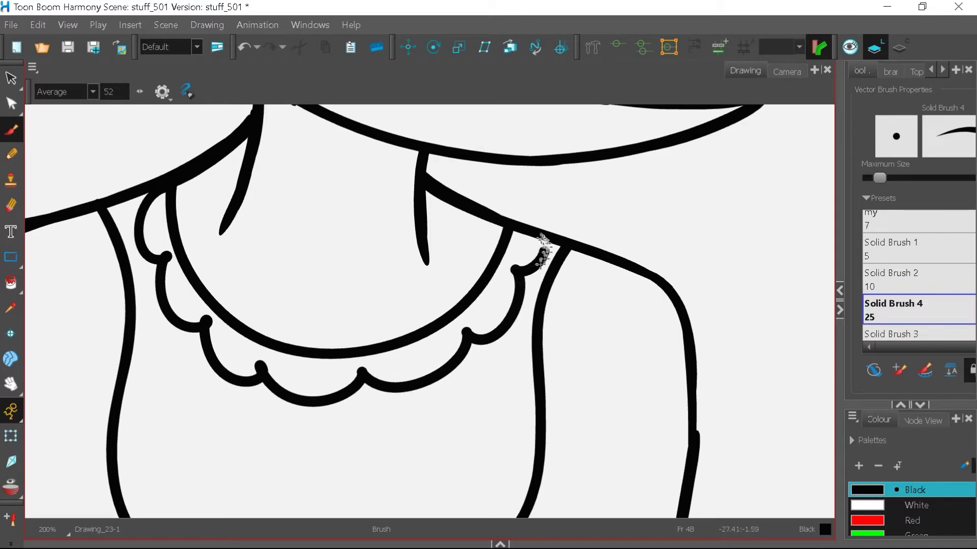
pyautogui.scroll(-4, 539, 235)
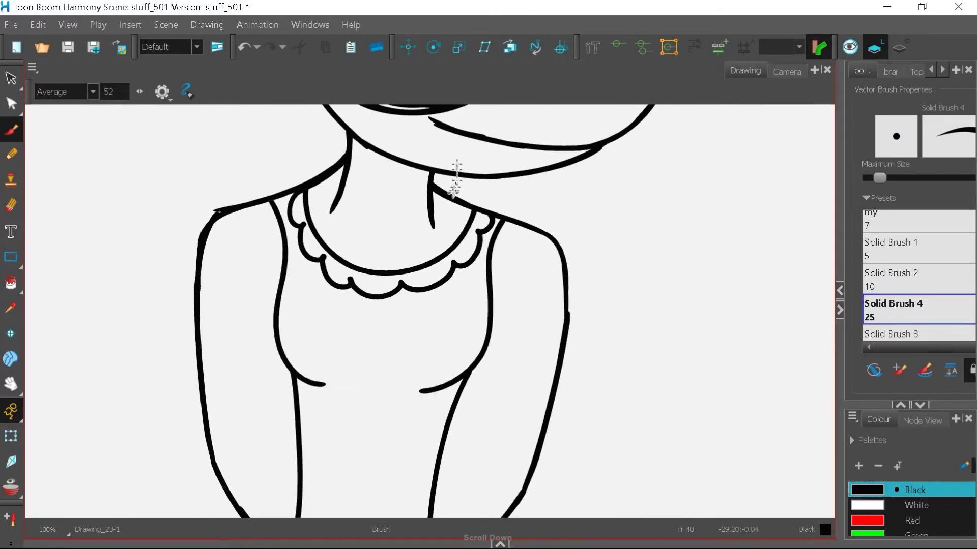
# Draw a pair of curved lines across each leg below the hem to form the sock bands.
pyautogui.scroll(3, 429, 328)
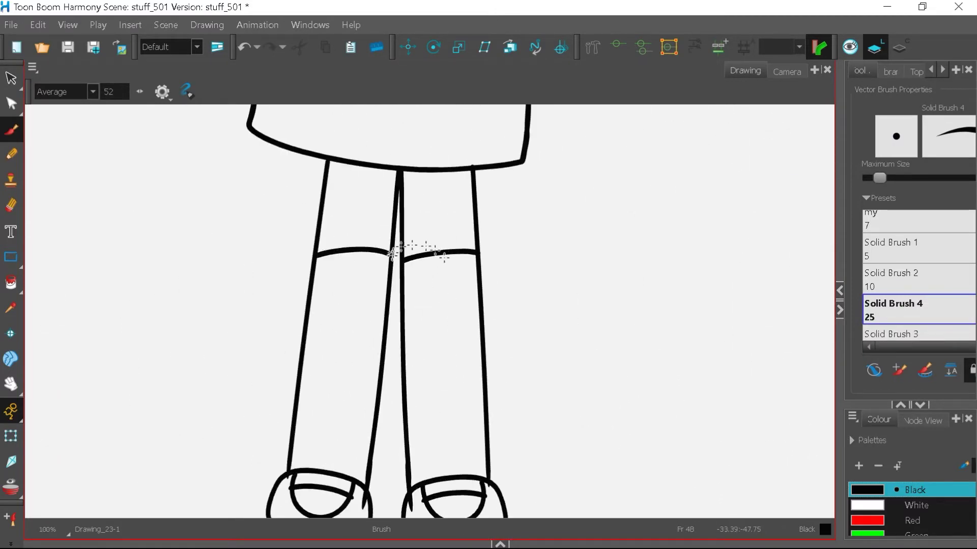
pyautogui.scroll(-3, 393, 253)
pyautogui.scroll(4, 356, 402)
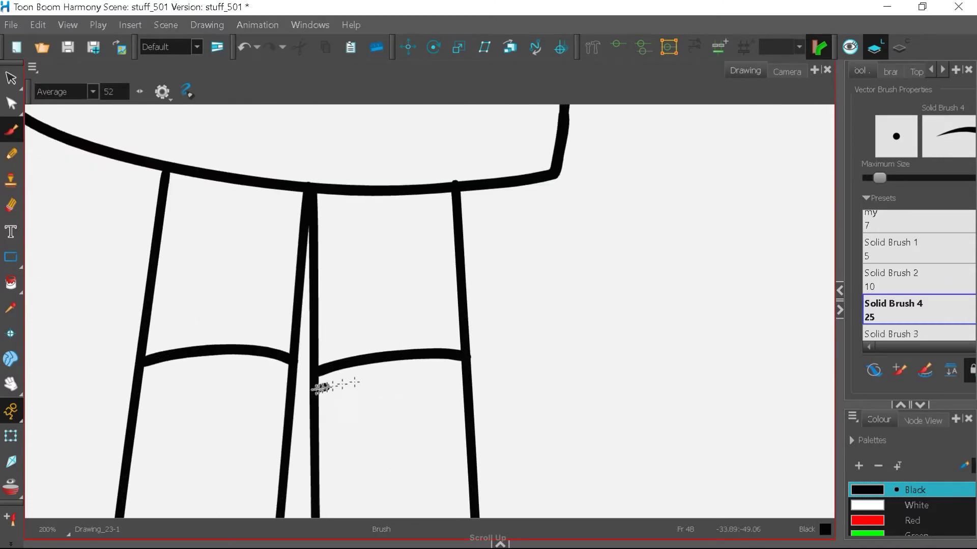
pyautogui.moveTo(320, 388); pyautogui.dragTo(463, 373)
pyautogui.scroll(1, 180, 373)
pyautogui.scroll(3, 315, 348)
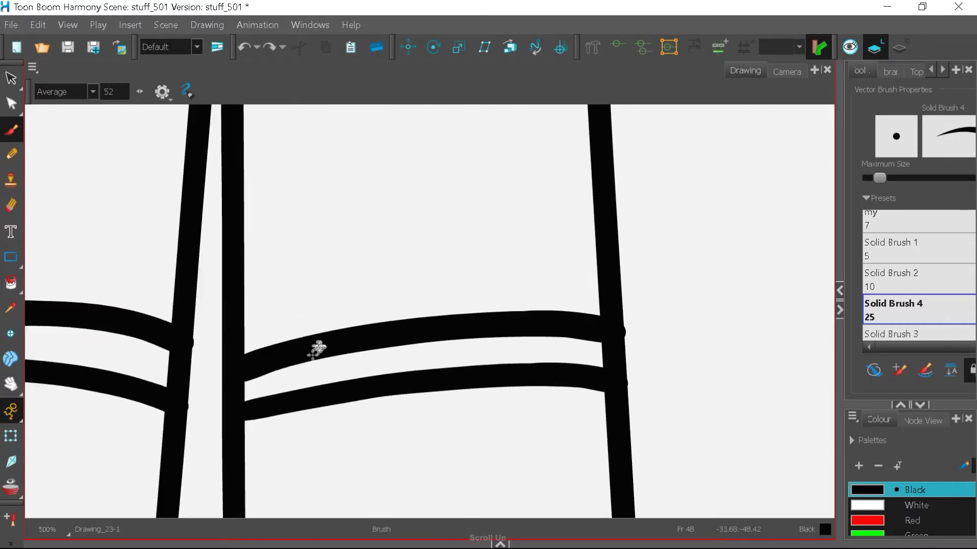
# Undo the last two strokes and fill the sock bands with short slanted hatch marks.
pyautogui.hotkey('ctrl', 'z')
pyautogui.hotkey('ctrl', 'z')
pyautogui.moveTo(311, 351); pyautogui.dragTo(269, 431)
pyautogui.scroll(-4, 585, 316)
pyautogui.scroll(2, 376, 320)
pyautogui.moveTo(529, 282); pyautogui.dragTo(494, 316)
pyautogui.moveTo(462, 280); pyautogui.dragTo(426, 314)
pyautogui.moveTo(403, 280); pyautogui.dragTo(374, 309)
pyautogui.moveTo(354, 280); pyautogui.dragTo(321, 316)
pyautogui.moveTo(306, 281); pyautogui.dragTo(283, 315)
# Draw thin lengthwise fold lines down both socks, redoing the first stroke.
pyautogui.scroll(-6, 400, 165)
pyautogui.scroll(2, 460, 352)
pyautogui.moveTo(497, 153); pyautogui.dragTo(496, 338)
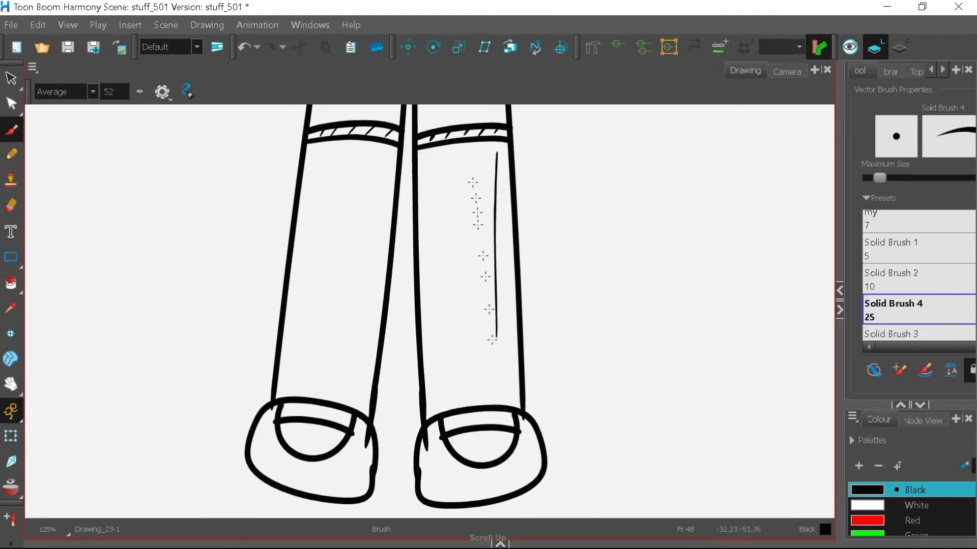
pyautogui.scroll(1, 447, 185)
pyautogui.hotkey('ctrl', 'z')
pyautogui.moveTo(444, 180); pyautogui.dragTo(461, 420)
pyautogui.moveTo(384, 190); pyautogui.dragTo(377, 285)
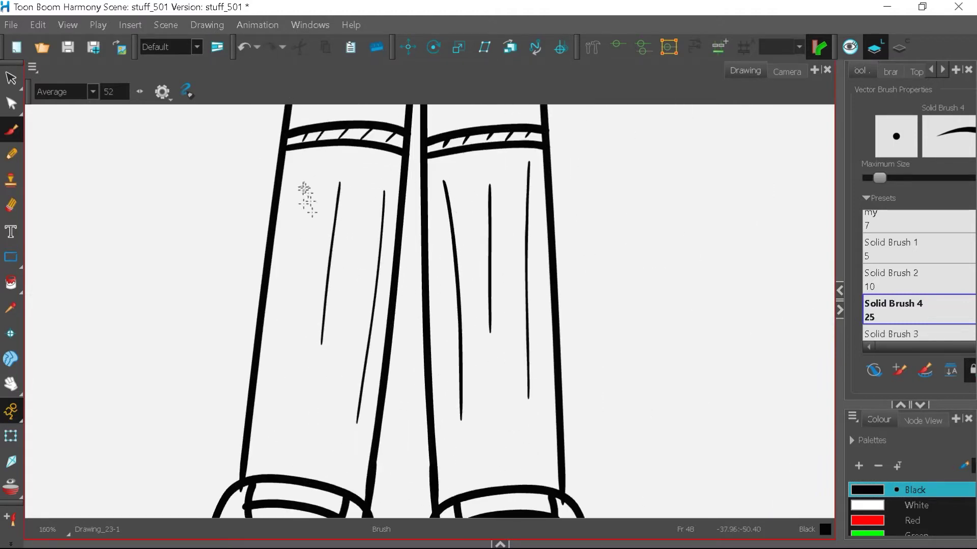
pyautogui.scroll(-6, 313, 287)
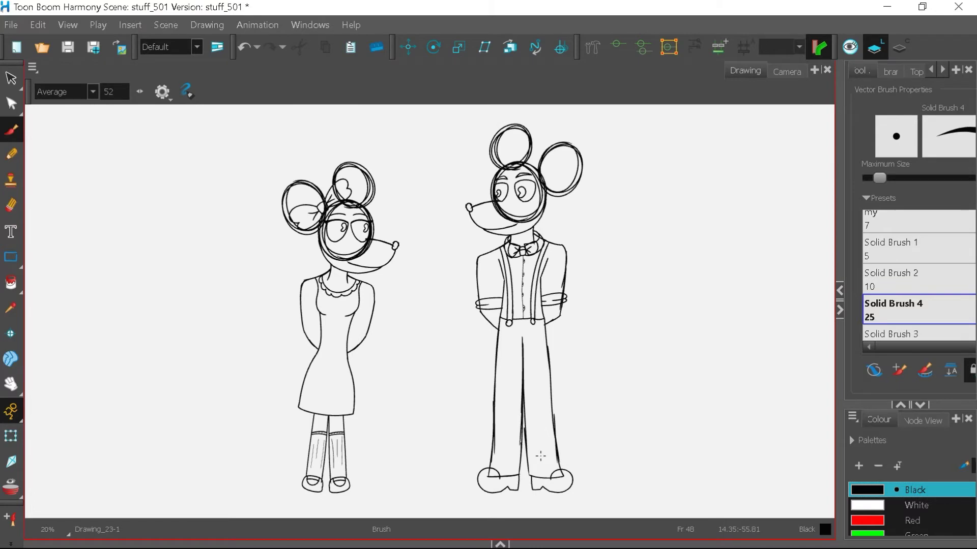
# Remove the small circles from the suspenders' ends and close the trouser waistline between the strap lines.
pyautogui.hotkey('alt', 's')
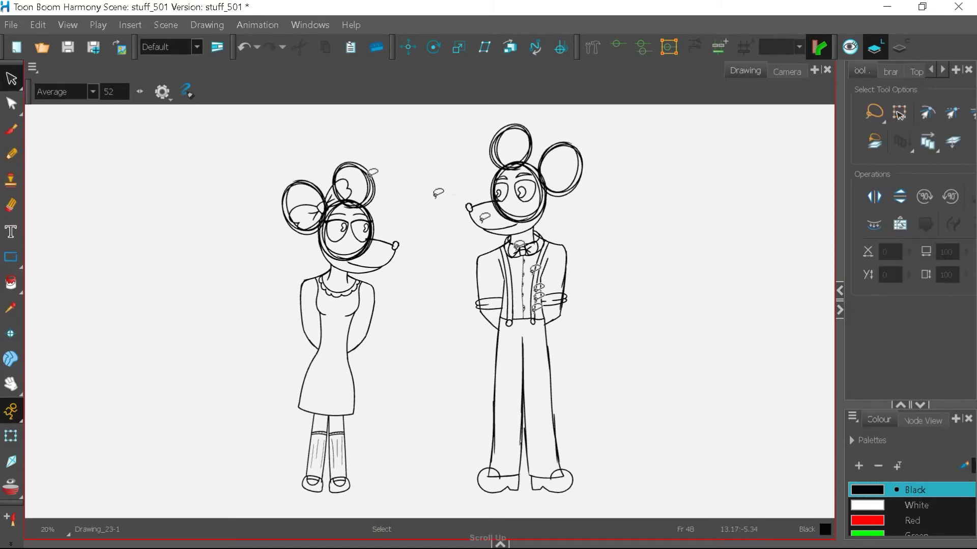
pyautogui.scroll(6, 535, 322)
pyautogui.click(534, 323)
pyautogui.rightClick(566, 362)
pyautogui.click(621, 27)
pyautogui.click(433, 326)
pyautogui.click(468, 28)
pyautogui.hotkey('alt', 'b')
pyautogui.scroll(2, 540, 346)
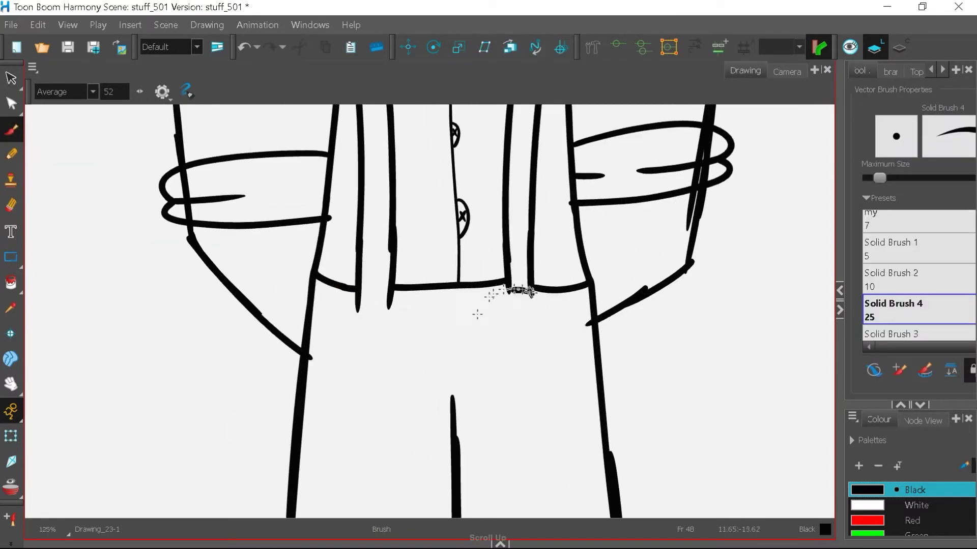
pyautogui.moveTo(529, 293); pyautogui.dragTo(527, 295)
# Add larger round buttons at the lower ends of both suspenders.
pyautogui.scroll(-8, 534, 331)
pyautogui.scroll(2, 481, 348)
pyautogui.scroll(-2, 481, 347)
pyautogui.scroll(2, 486, 346)
pyautogui.scroll(4, 376, 242)
pyautogui.click(12, 79)
pyautogui.scroll(1, 433, 244)
pyautogui.moveTo(394, 239); pyautogui.dragTo(471, 381)
pyautogui.click(474, 335)
pyautogui.scroll(-4, 476, 330)
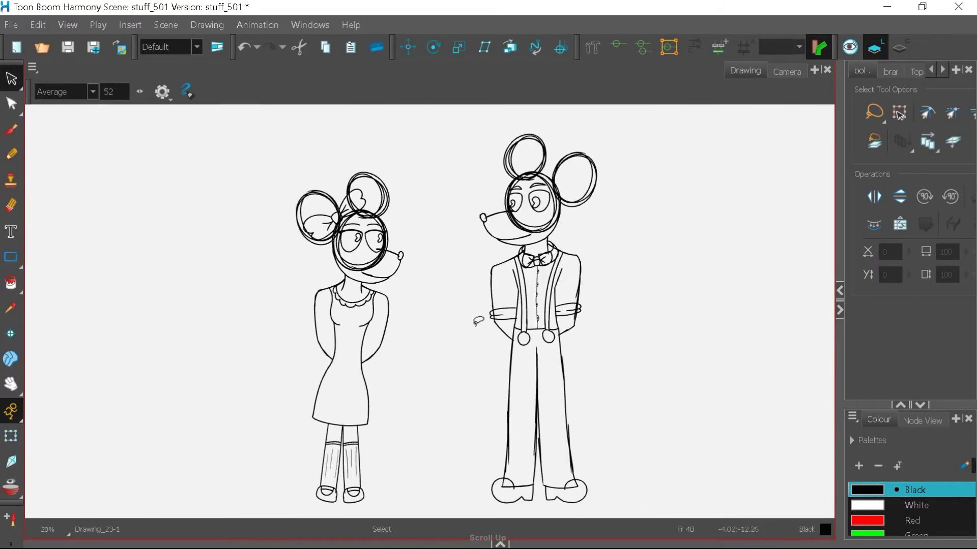
# Try drawing a small oval on the skirt near the hem, and undo it.
pyautogui.scroll(5, 334, 397)
pyautogui.hotkey('alt', 'b')
pyautogui.moveTo(442, 448); pyautogui.dragTo(441, 451)
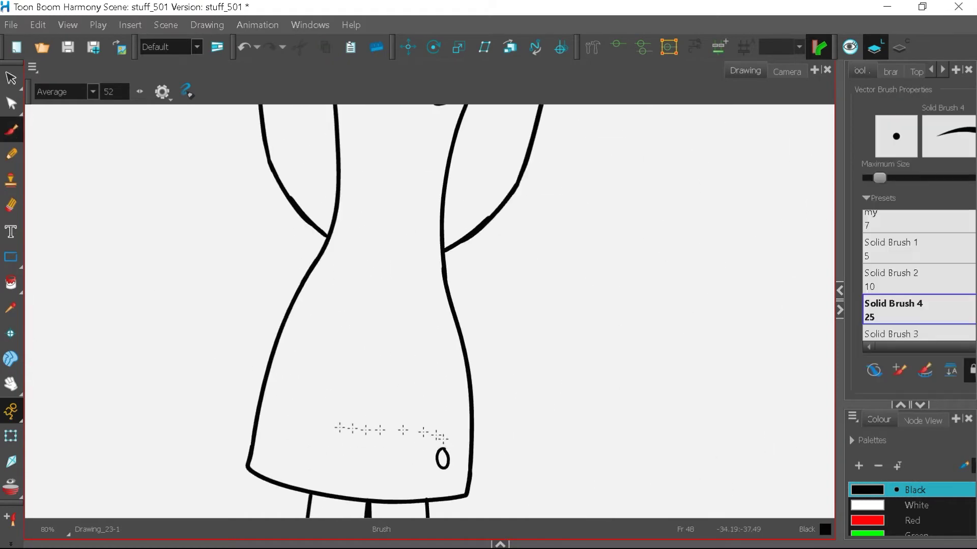
pyautogui.click(247, 50)
# Reveal the timeline, go to frame 49, and turn on onion skin to show the previous sketch.
pyautogui.scroll(-7, 251, 266)
pyautogui.scroll(1, 458, 442)
pyautogui.moveTo(568, 541)
pyautogui.mouseDown()
pyautogui.moveTo(575, 353)
pyautogui.moveTo(596, 487)
pyautogui.mouseUp()
pyautogui.click(761, 473)
pyautogui.click(11, 487)
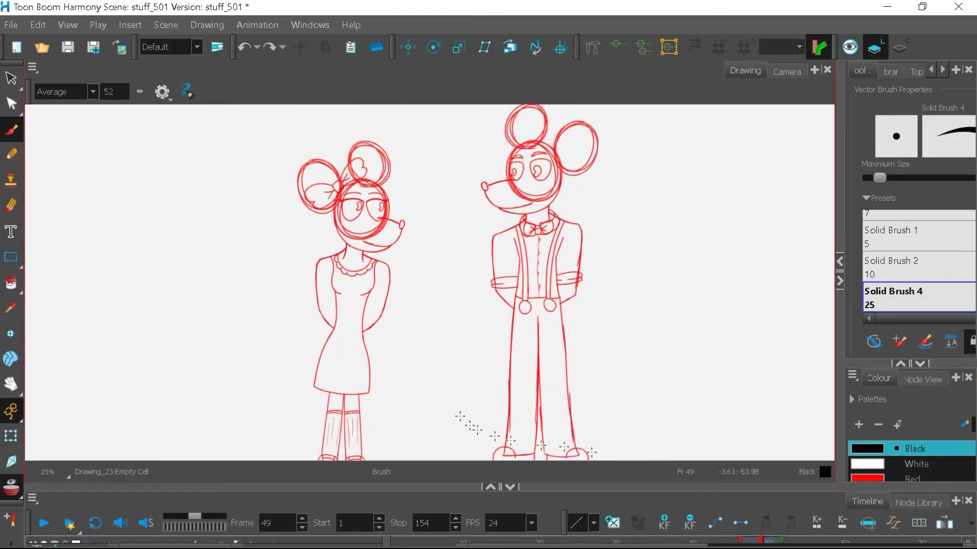
# Set the brush's smoothing mode to Pulled String.
pyautogui.scroll(5, 592, 453)
pyautogui.click(78, 93)
pyautogui.click(70, 125)
# Trace the suspenders mouse's muzzle, mouth, jaw and head outline in black over the red sketch.
pyautogui.scroll(2, 458, 377)
pyautogui.scroll(-1, 432, 439)
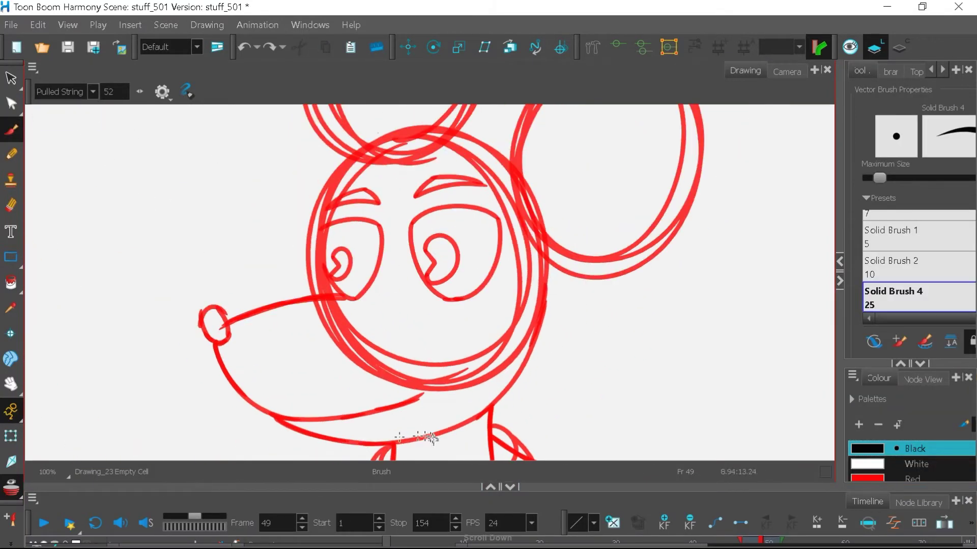
pyautogui.moveTo(239, 395); pyautogui.dragTo(463, 371)
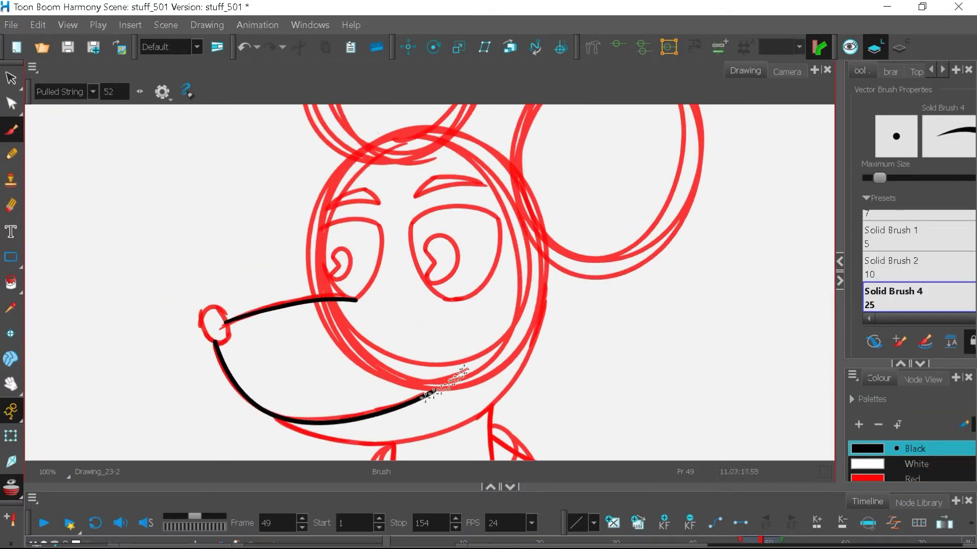
pyautogui.moveTo(359, 443)
pyautogui.mouseDown()
pyautogui.moveTo(546, 287)
pyautogui.moveTo(478, 140)
pyautogui.moveTo(305, 212)
pyautogui.moveTo(317, 323)
pyautogui.mouseUp()
pyautogui.scroll(-1, 568, 392)
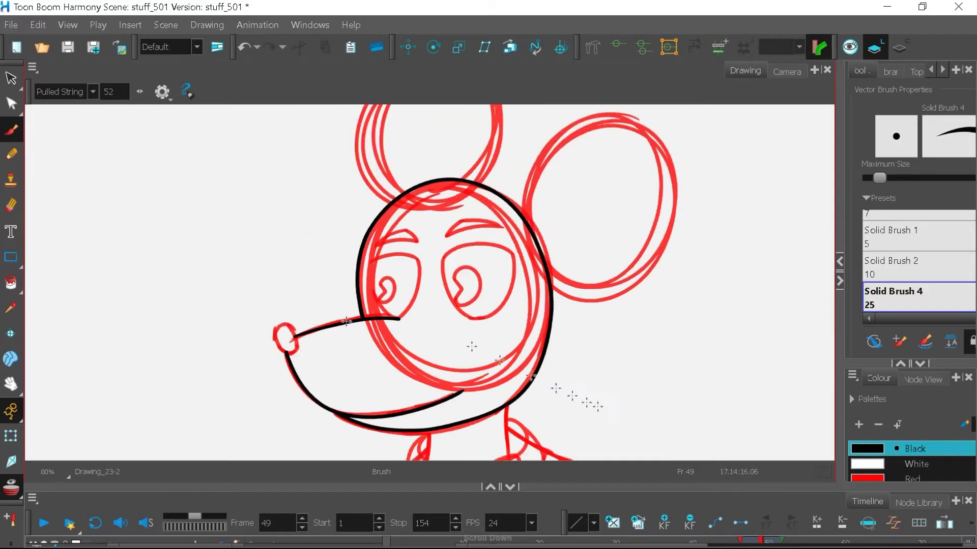
# Trace the suspenders mouse's nose and both round ears in black over the red sketch.
pyautogui.scroll(3, 255, 346)
pyautogui.moveTo(338, 374); pyautogui.dragTo(364, 378)
pyautogui.scroll(-5, 367, 380)
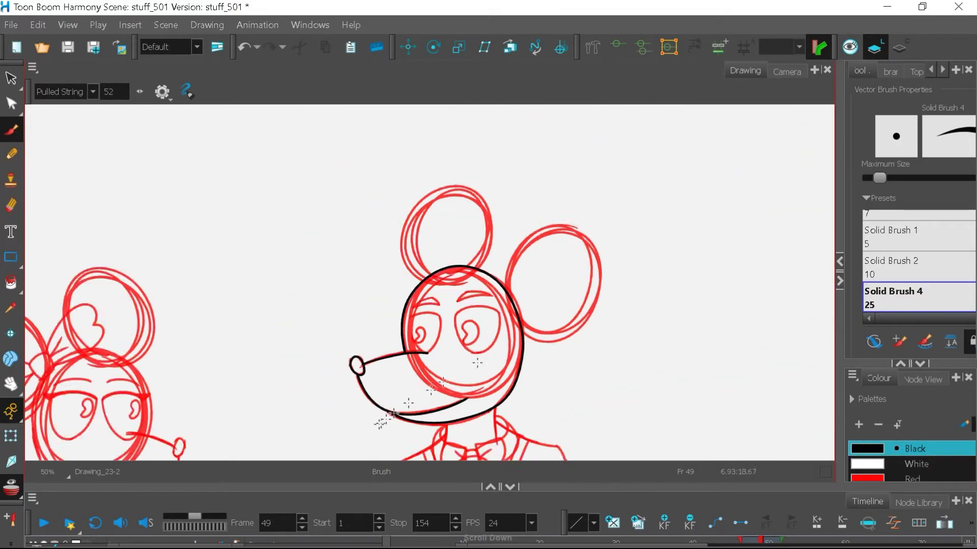
pyautogui.scroll(3, 560, 278)
pyautogui.moveTo(447, 305)
pyautogui.mouseDown()
pyautogui.moveTo(581, 393)
pyautogui.moveTo(470, 362)
pyautogui.mouseUp()
pyautogui.scroll(-3, 612, 261)
pyautogui.scroll(2, 497, 259)
pyautogui.moveTo(539, 239); pyautogui.dragTo(386, 305)
pyautogui.scroll(-3, 509, 278)
pyautogui.scroll(3, 539, 336)
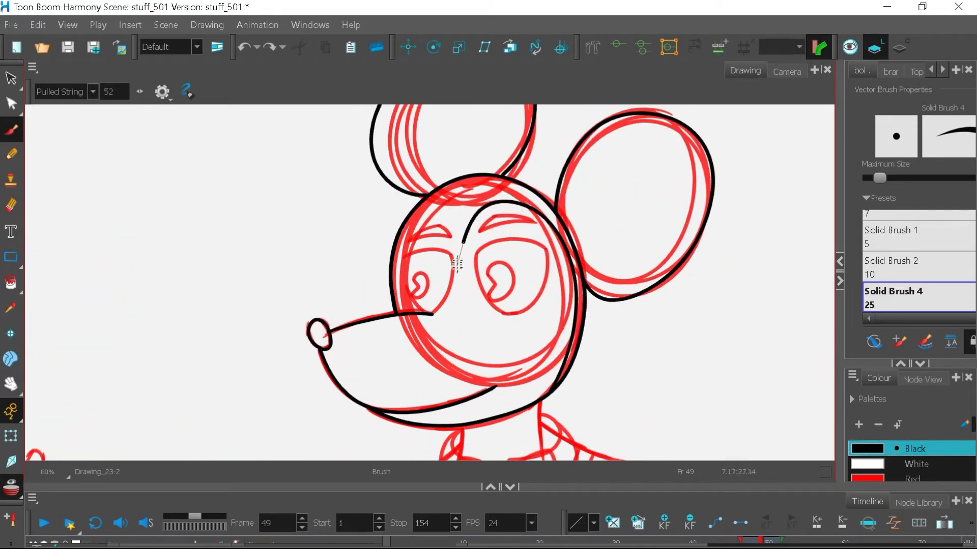
# Trace the suspenders mouse's pointed forehead line and the outlines of both eyes in black.
pyautogui.scroll(4, 389, 236)
pyautogui.moveTo(414, 280)
pyautogui.mouseDown()
pyautogui.moveTo(604, 290)
pyautogui.moveTo(421, 327)
pyautogui.mouseUp()
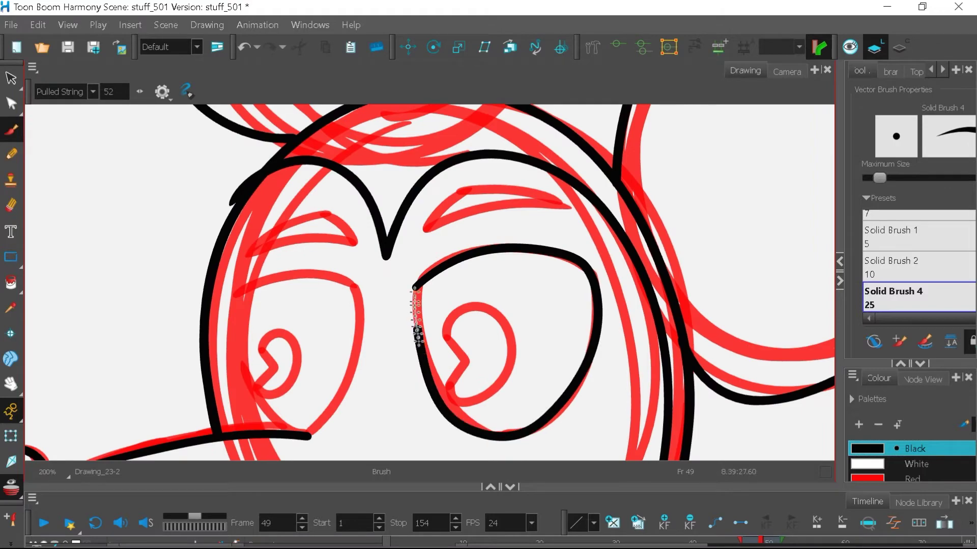
pyautogui.scroll(-1, 402, 305)
pyautogui.moveTo(357, 289); pyautogui.dragTo(505, 339)
pyautogui.hotkey('ctrl', 'z')
pyautogui.moveTo(368, 284)
pyautogui.mouseDown()
pyautogui.moveTo(501, 287)
pyautogui.moveTo(432, 429)
pyautogui.moveTo(370, 283)
pyautogui.mouseUp()
# Trace both of the suspenders mouse's eyebrows as closed black outlines.
pyautogui.scroll(-2, 389, 262)
pyautogui.scroll(3, 544, 175)
pyautogui.moveTo(465, 289); pyautogui.dragTo(645, 257)
pyautogui.moveTo(465, 289)
pyautogui.mouseDown()
pyautogui.moveTo(629, 259)
pyautogui.moveTo(519, 233)
pyautogui.moveTo(647, 257)
pyautogui.mouseUp()
pyautogui.scroll(-2, 719, 292)
pyautogui.scroll(2, 485, 282)
pyautogui.moveTo(512, 308); pyautogui.dragTo(321, 341)
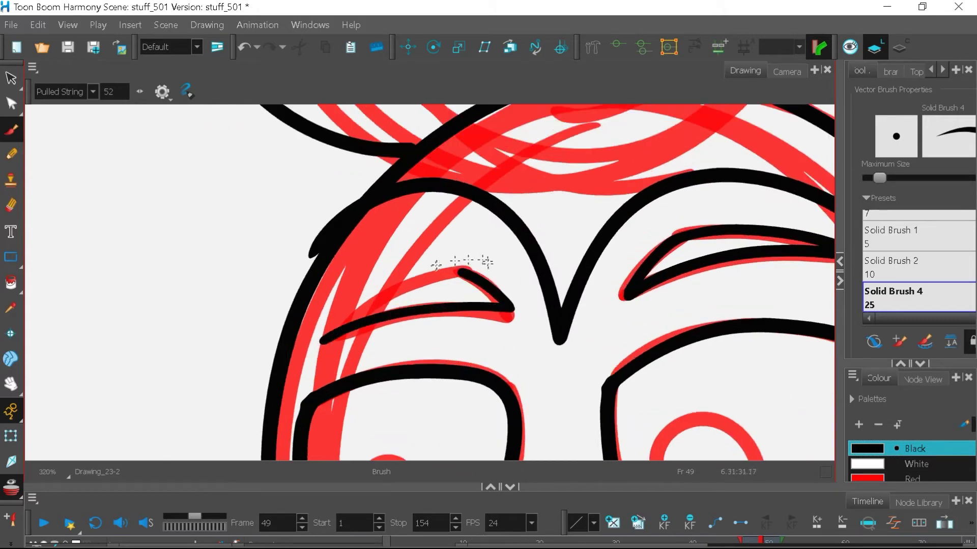
pyautogui.moveTo(438, 265); pyautogui.dragTo(326, 337)
pyautogui.scroll(-6, 396, 218)
# Trace the sides of the suspenders mouse's neck and both flaps of the shirt collar in black.
pyautogui.moveTo(578, 314); pyautogui.dragTo(601, 262)
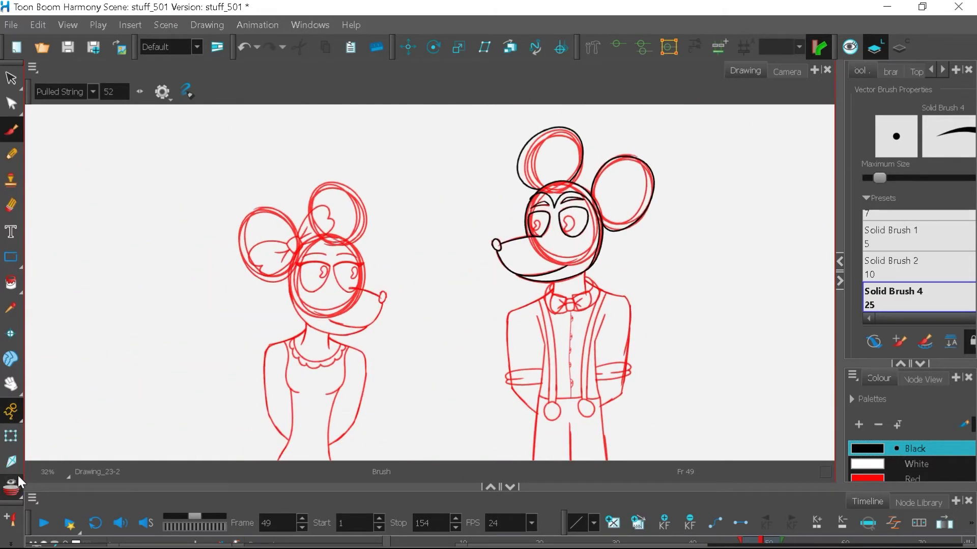
pyautogui.scroll(6, 529, 224)
pyautogui.moveTo(342, 265); pyautogui.dragTo(334, 351)
pyautogui.scroll(-1, 542, 219)
pyautogui.scroll(1, 534, 249)
pyautogui.moveTo(553, 209)
pyautogui.mouseDown()
pyautogui.moveTo(604, 258)
pyautogui.moveTo(448, 324)
pyautogui.mouseUp()
pyautogui.moveTo(508, 422); pyautogui.dragTo(570, 210)
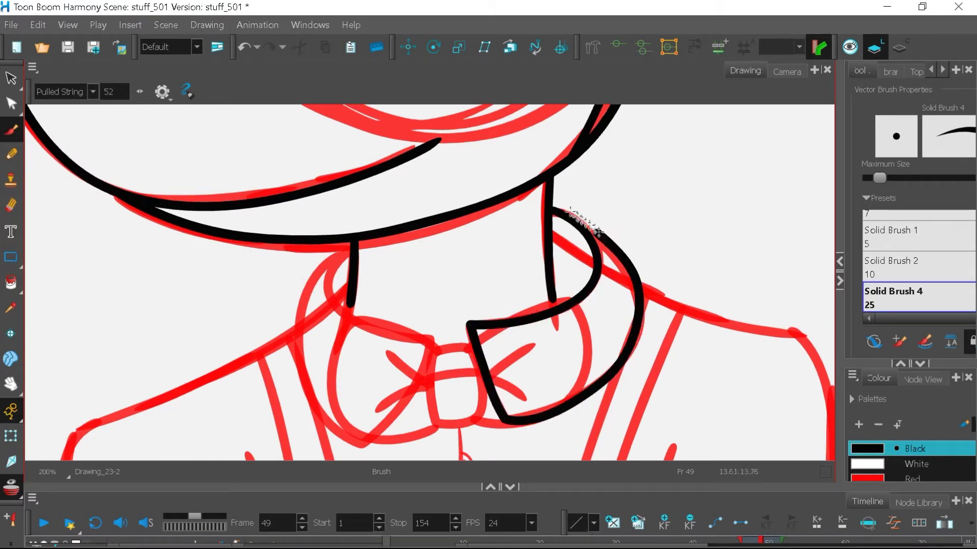
pyautogui.moveTo(347, 248)
pyautogui.mouseDown()
pyautogui.moveTo(403, 337)
pyautogui.moveTo(349, 453)
pyautogui.moveTo(316, 261)
pyautogui.moveTo(336, 245)
pyautogui.mouseUp()
# Trace the bow tie's center knot and both of its loops in black.
pyautogui.scroll(1, 489, 330)
pyautogui.scroll(1, 490, 330)
pyautogui.moveTo(403, 304)
pyautogui.mouseDown()
pyautogui.moveTo(469, 281)
pyautogui.moveTo(462, 419)
pyautogui.mouseUp()
pyautogui.moveTo(485, 287)
pyautogui.mouseDown()
pyautogui.moveTo(658, 360)
pyautogui.moveTo(460, 410)
pyautogui.mouseUp()
pyautogui.moveTo(404, 285)
pyautogui.mouseDown()
pyautogui.moveTo(257, 244)
pyautogui.moveTo(369, 430)
pyautogui.mouseUp()
pyautogui.scroll(1, 447, 415)
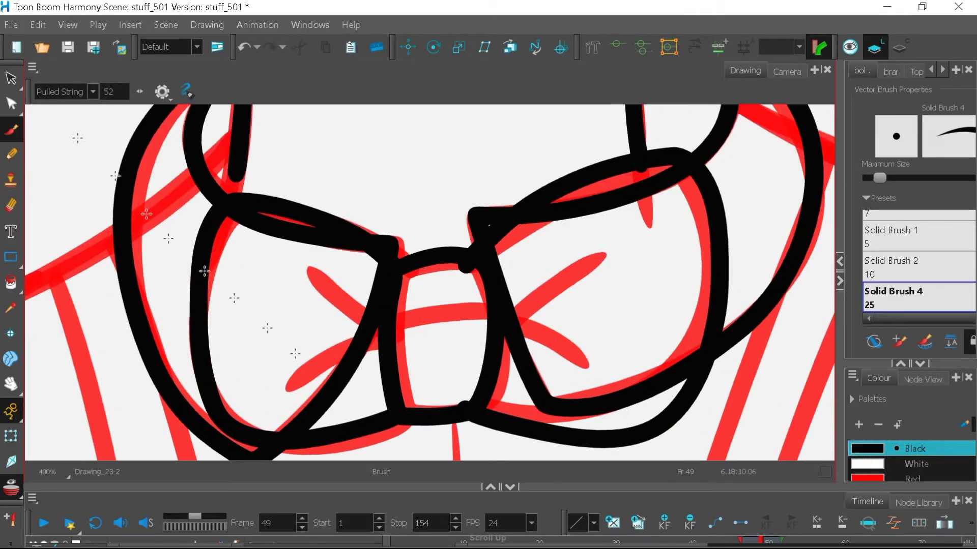
# Use the Cutter to remove the overlapping collar lines and stray line ends around the bow tie.
pyautogui.hotkey('alt', 't')
pyautogui.scroll(-3, 615, 188)
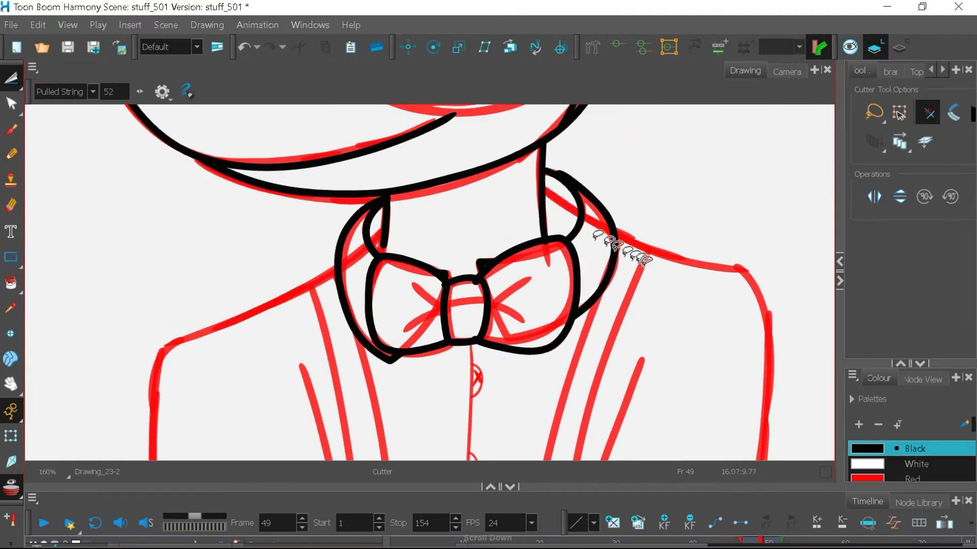
pyautogui.scroll(1, 441, 273)
pyautogui.scroll(2, 520, 356)
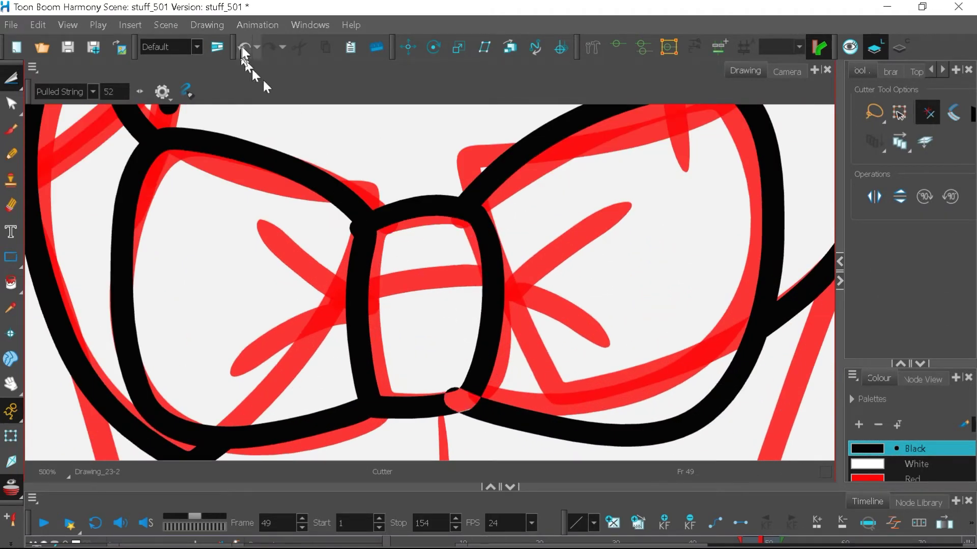
pyautogui.scroll(2, 458, 305)
pyautogui.scroll(-2, 433, 334)
# Return to the Brush and draw two fold lines on each bow tie loop, fanning out from the knot.
pyautogui.hotkey('alt', 'b')
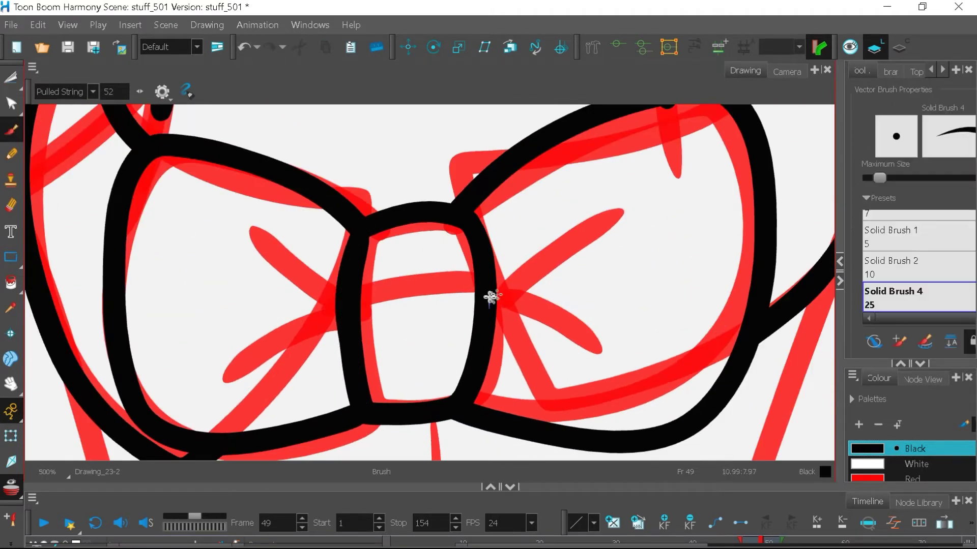
pyautogui.moveTo(491, 298); pyautogui.dragTo(653, 171)
pyautogui.moveTo(490, 290); pyautogui.dragTo(616, 358)
pyautogui.moveTo(337, 300); pyautogui.dragTo(237, 202)
pyautogui.moveTo(346, 301)
pyautogui.mouseDown()
pyautogui.moveTo(261, 335)
pyautogui.moveTo(211, 389)
pyautogui.mouseUp()
pyautogui.scroll(-9, 449, 200)
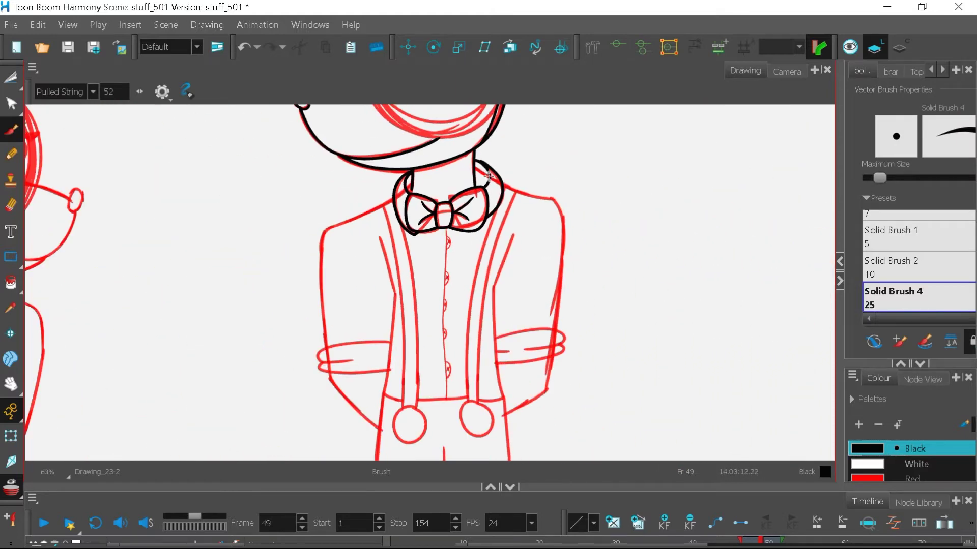
# Try tracing the left shoulder line outward from the collar, and undo it.
pyautogui.scroll(3, 427, 188)
pyautogui.scroll(2, 393, 181)
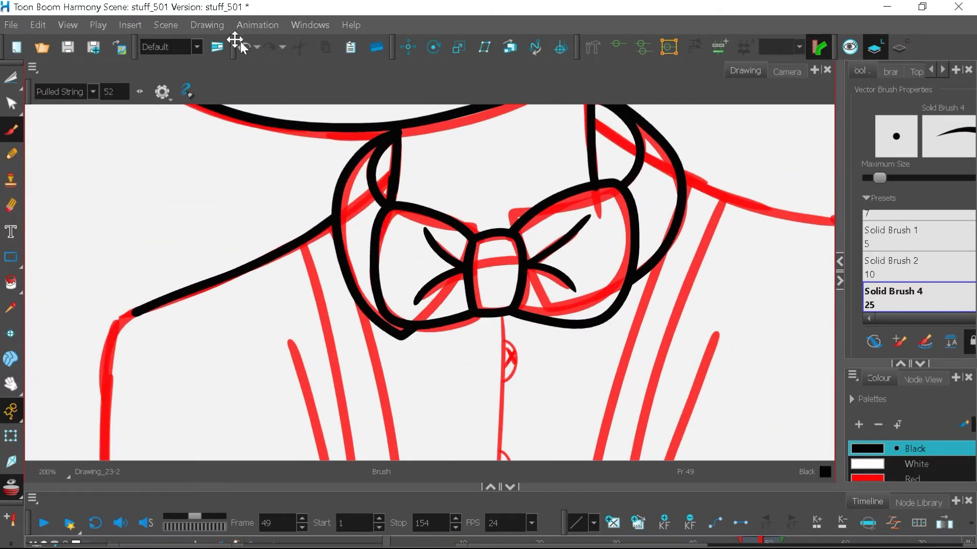
pyautogui.click(245, 47)
pyautogui.click(245, 47)
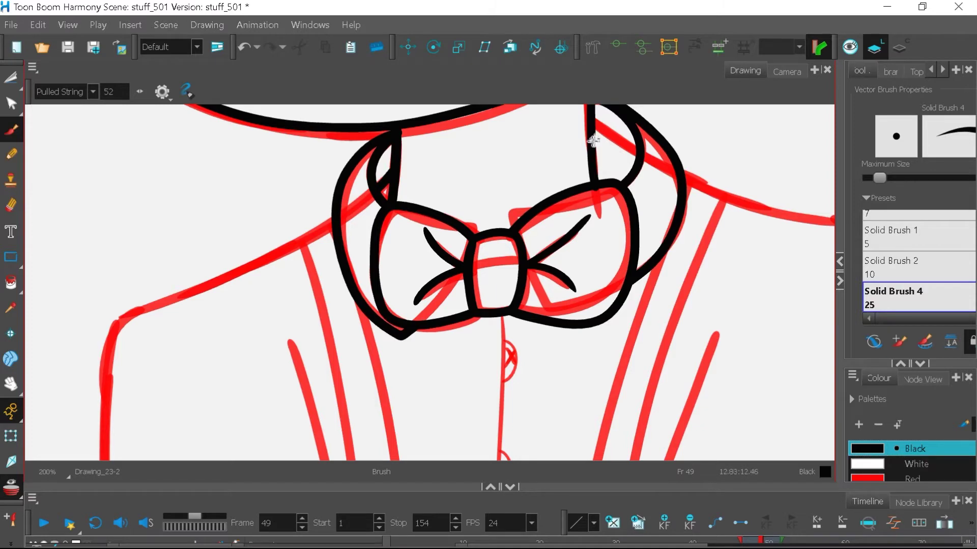
# Trace the left shoulder, the inner and outer sleeve lines, and the rolled cuff in black.
pyautogui.scroll(-2, 529, 234)
pyautogui.moveTo(261, 318); pyautogui.dragTo(265, 403)
pyautogui.scroll(-3, 564, 152)
pyautogui.scroll(3, 577, 280)
pyautogui.moveTo(255, 238); pyautogui.dragTo(268, 383)
pyautogui.scroll(3, 241, 423)
pyautogui.moveTo(538, 292)
pyautogui.mouseDown()
pyautogui.moveTo(375, 291)
pyautogui.moveTo(402, 364)
pyautogui.mouseUp()
pyautogui.moveTo(253, 378)
pyautogui.mouseDown()
pyautogui.moveTo(299, 427)
pyautogui.moveTo(534, 402)
pyautogui.mouseUp()
pyautogui.scroll(-3, 361, 360)
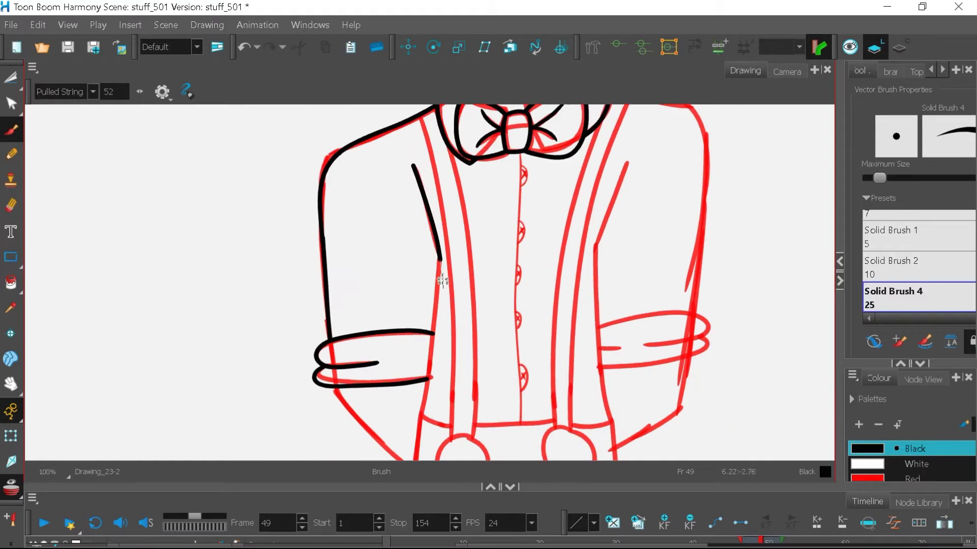
# Trace the sides of the torso and the right shoulder, sleeve and rolled cuff in black.
pyautogui.scroll(1, 583, 176)
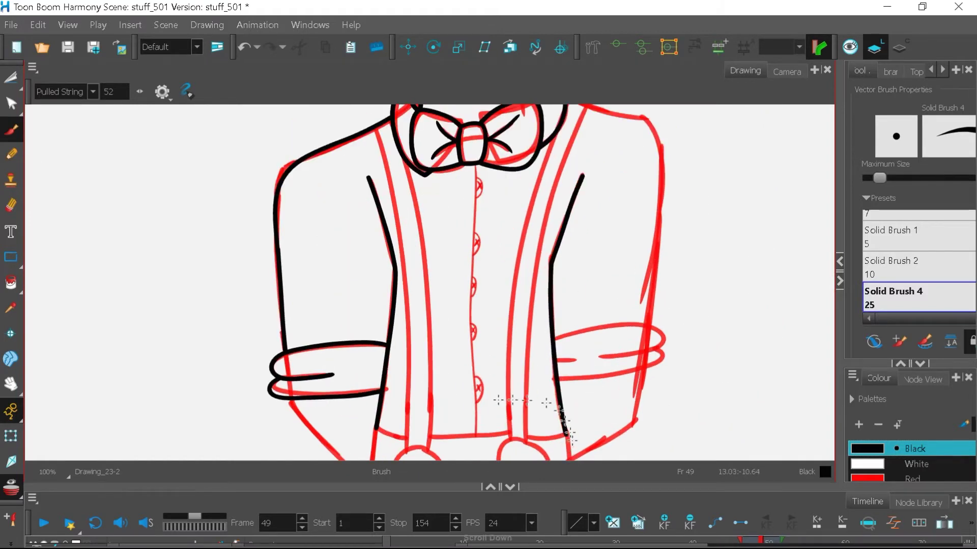
pyautogui.scroll(2, 486, 133)
pyautogui.scroll(2, 560, 386)
pyautogui.moveTo(394, 336)
pyautogui.mouseDown()
pyautogui.moveTo(509, 311)
pyautogui.moveTo(487, 375)
pyautogui.mouseUp()
pyautogui.moveTo(515, 412); pyautogui.dragTo(378, 417)
pyautogui.moveTo(398, 378); pyautogui.dragTo(480, 376)
pyautogui.moveTo(531, 371); pyautogui.dragTo(549, 349)
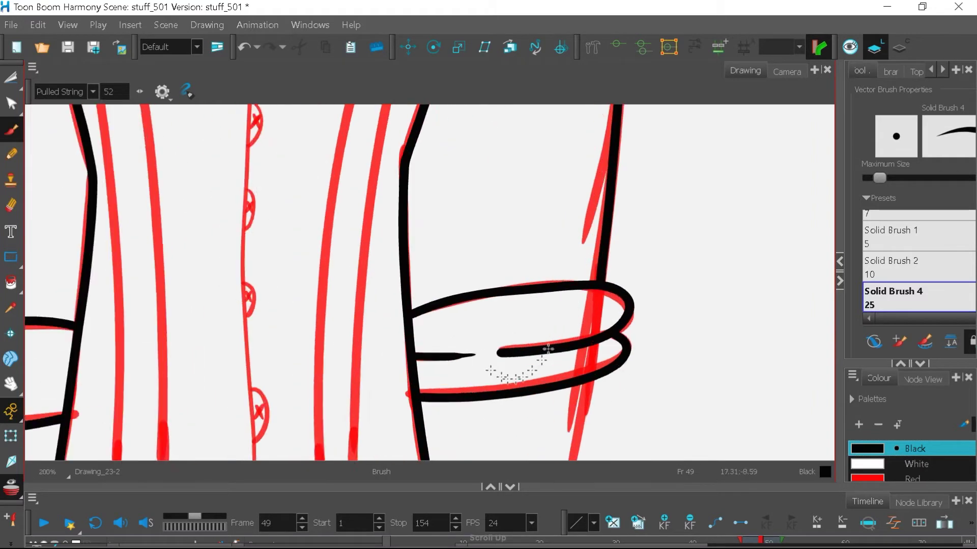
pyautogui.scroll(1, 475, 359)
pyautogui.moveTo(440, 356); pyautogui.dragTo(503, 351)
pyautogui.moveTo(400, 355); pyautogui.dragTo(400, 356)
pyautogui.scroll(-5, 588, 240)
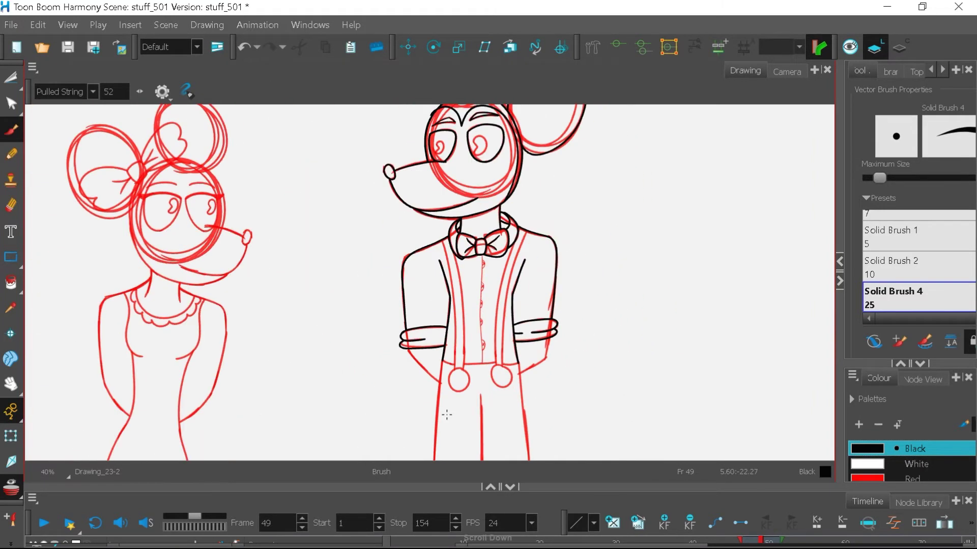
# Trace both suspender straps and the waistline segments between and beside them in black.
pyautogui.scroll(2, 492, 342)
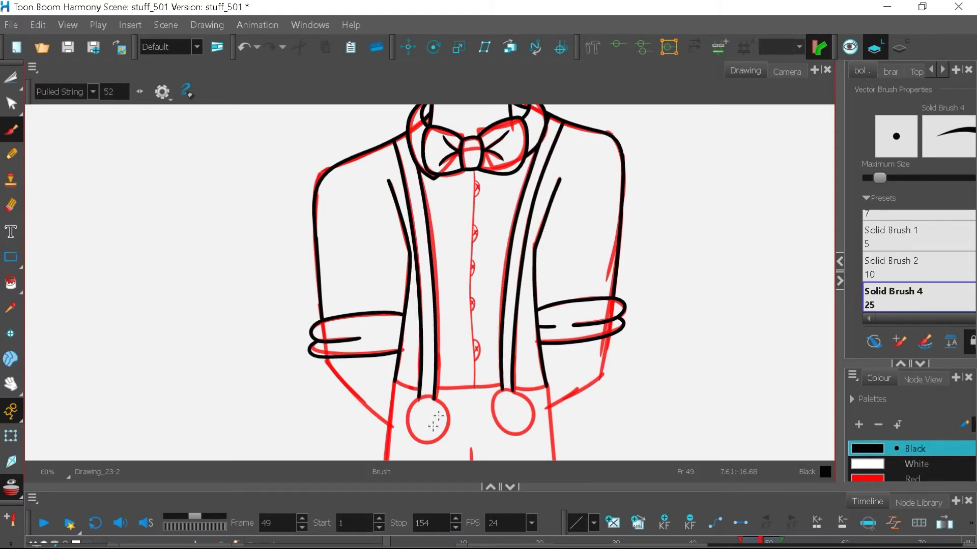
pyautogui.scroll(2, 434, 422)
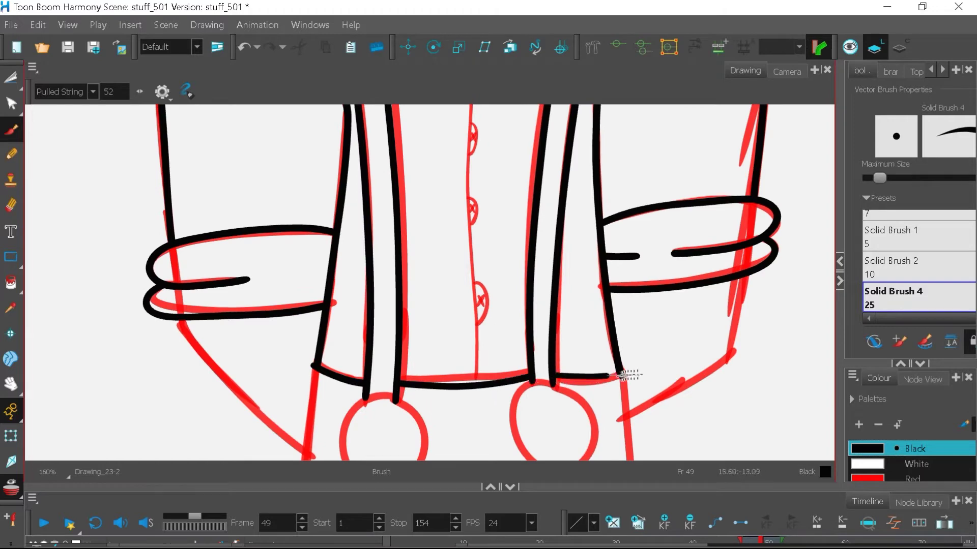
pyautogui.moveTo(629, 374); pyautogui.dragTo(629, 375)
pyautogui.scroll(-1, 433, 355)
# Trace the round ends of both suspenders and the forearms below the cuffs, redoing one stroke.
pyautogui.scroll(3, 383, 312)
pyautogui.moveTo(383, 312); pyautogui.dragTo(432, 314)
pyautogui.scroll(-3, 432, 311)
pyautogui.scroll(3, 552, 320)
pyautogui.moveTo(543, 274)
pyautogui.mouseDown()
pyautogui.moveTo(584, 414)
pyautogui.moveTo(549, 275)
pyautogui.mouseUp()
pyautogui.scroll(-3, 514, 285)
pyautogui.scroll(2, 560, 321)
pyautogui.click(244, 46)
pyautogui.moveTo(480, 260); pyautogui.dragTo(483, 262)
pyautogui.scroll(-2, 483, 262)
pyautogui.scroll(3, 401, 260)
pyautogui.moveTo(192, 295); pyautogui.dragTo(278, 364)
pyautogui.scroll(-4, 451, 300)
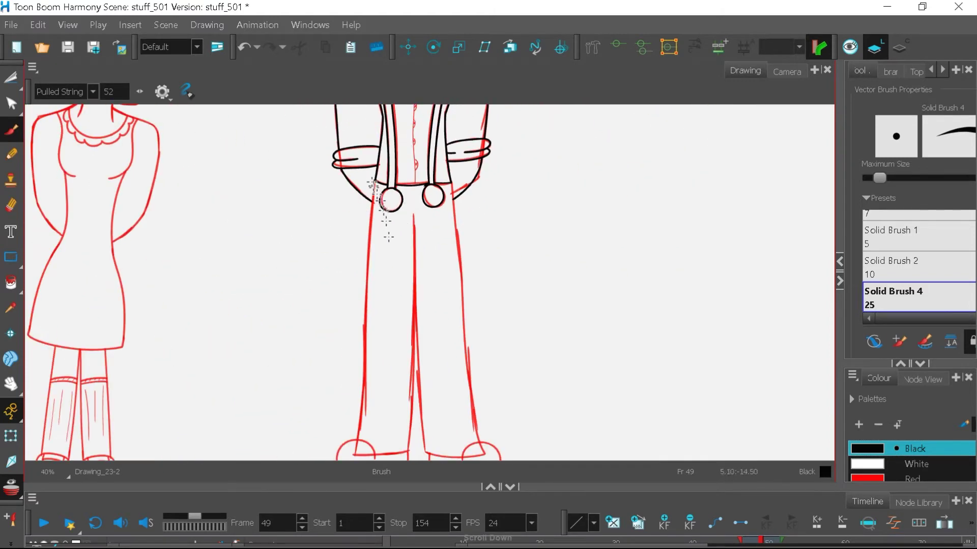
# Trace the left trouser leg and its heeled shoe in black, undoing and redrawing one stroke.
pyautogui.scroll(1, 376, 213)
pyautogui.scroll(4, 363, 397)
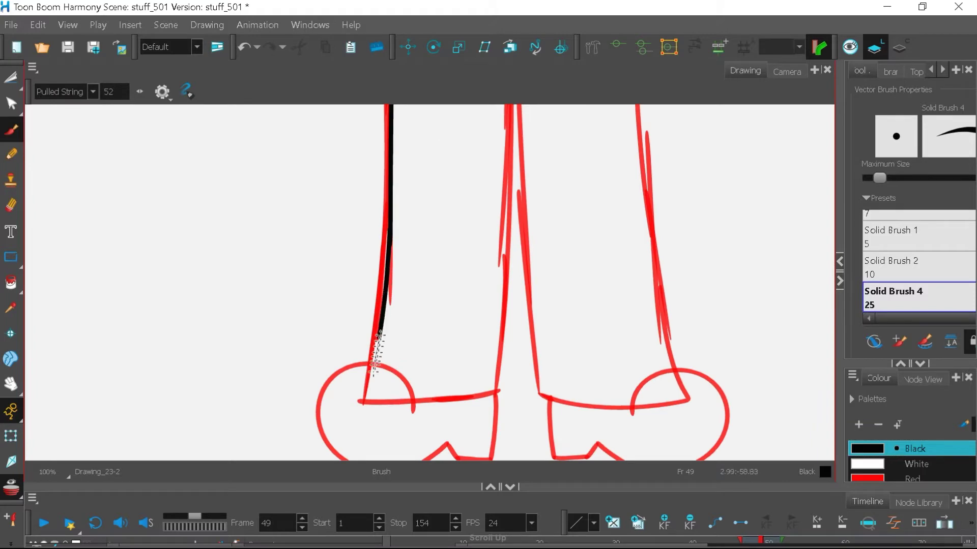
pyautogui.moveTo(390, 449)
pyautogui.mouseDown()
pyautogui.moveTo(229, 327)
pyautogui.moveTo(389, 375)
pyautogui.moveTo(421, 448)
pyautogui.mouseUp()
pyautogui.scroll(-4, 388, 375)
pyautogui.scroll(1, 430, 133)
pyautogui.scroll(2, 396, 450)
pyautogui.moveTo(363, 407); pyautogui.dragTo(486, 392)
pyautogui.scroll(1, 458, 415)
pyautogui.click(245, 49)
pyautogui.moveTo(305, 398); pyautogui.dragTo(481, 374)
# Trace the right trouser leg, its hem and its heeled shoe in black.
pyautogui.scroll(-1, 394, 399)
pyautogui.scroll(-4, 390, 400)
pyautogui.scroll(1, 451, 398)
pyautogui.scroll(-1, 455, 390)
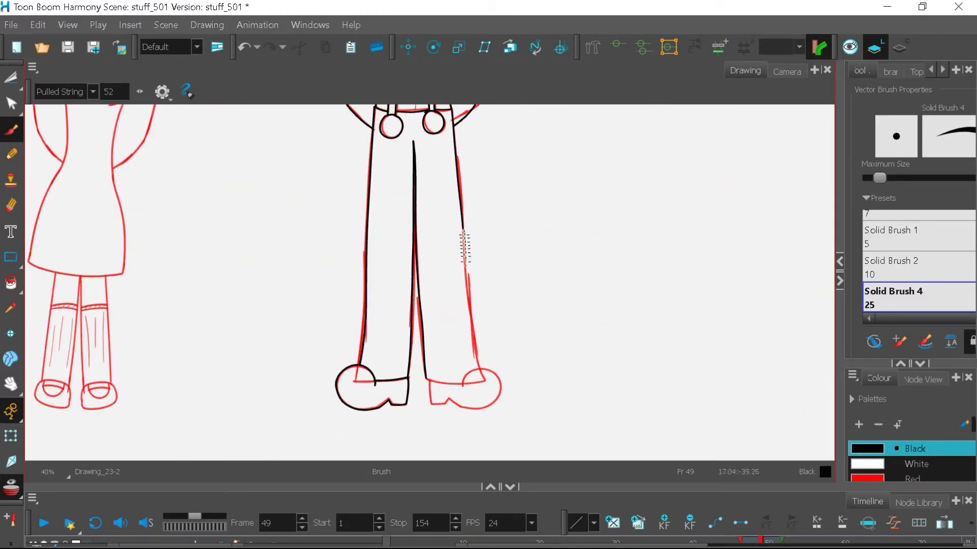
pyautogui.scroll(5, 487, 390)
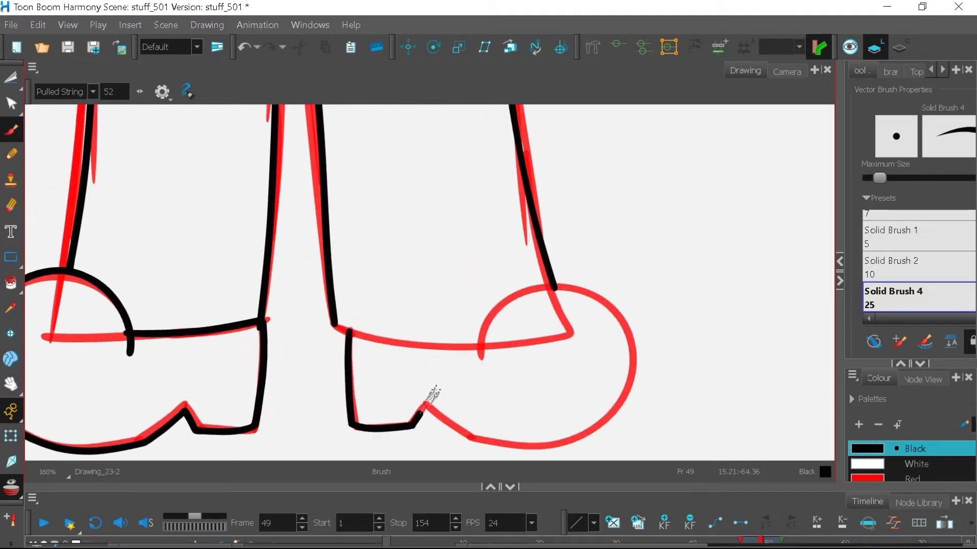
pyautogui.moveTo(578, 437); pyautogui.dragTo(487, 389)
pyautogui.scroll(-5, 465, 347)
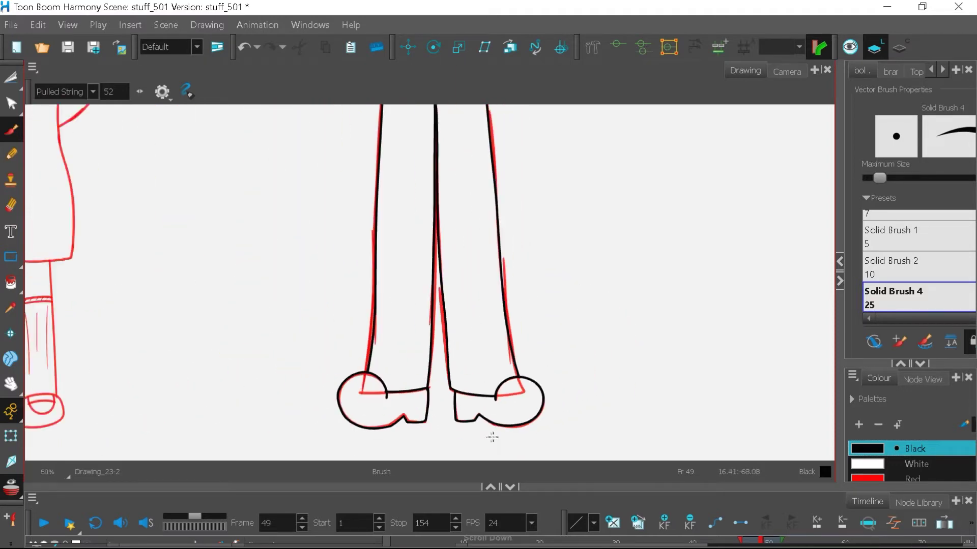
# Trace the notched pupil in the suspenders mouse's right eye in black.
pyautogui.scroll(5, 455, 230)
pyautogui.scroll(3, 455, 230)
pyautogui.moveTo(377, 244); pyautogui.dragTo(415, 286)
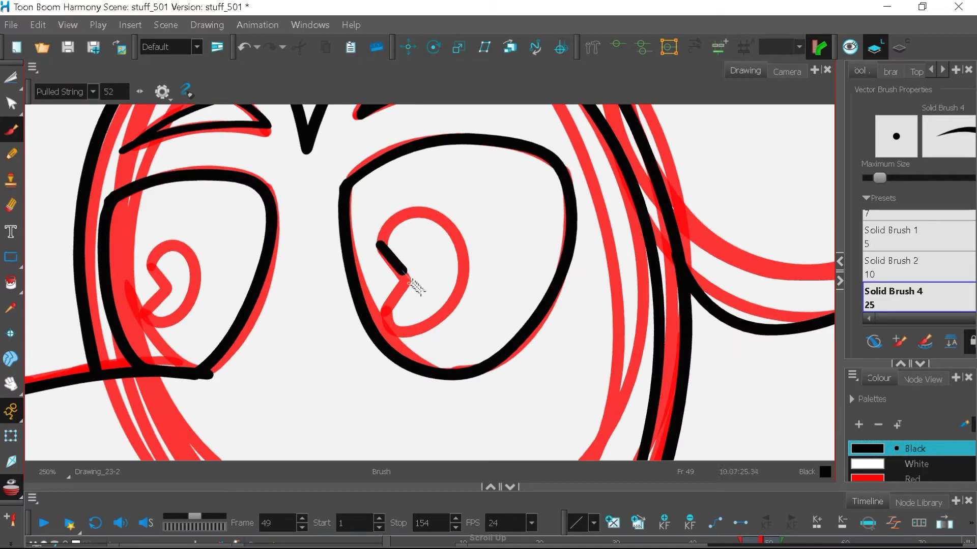
pyautogui.moveTo(375, 325)
pyautogui.mouseDown()
pyautogui.moveTo(409, 188)
pyautogui.moveTo(383, 264)
pyautogui.mouseUp()
pyautogui.scroll(-2, 584, 310)
pyautogui.scroll(2, 152, 229)
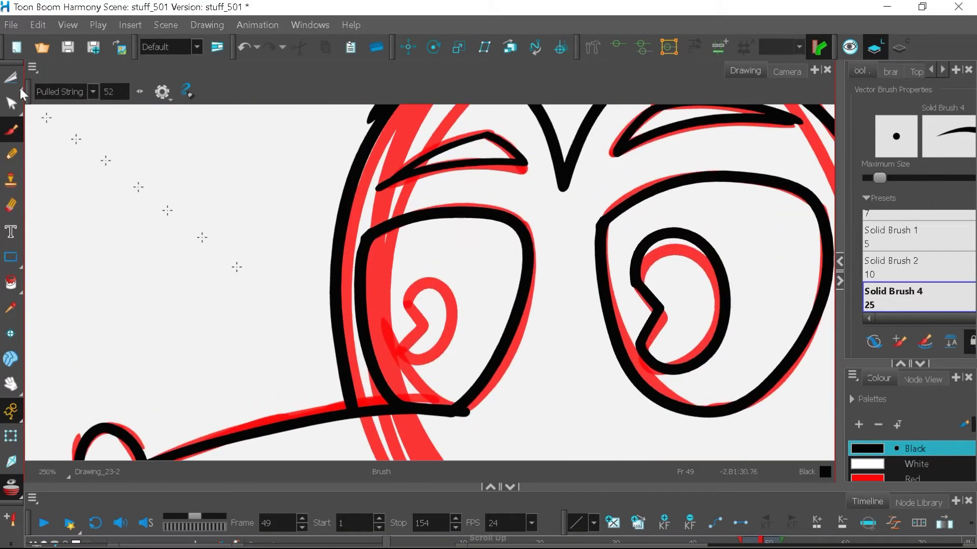
# Select the right eye's pupil, copy and paste it, and move the copy into the left eye.
pyautogui.click(12, 79)
pyautogui.moveTo(656, 331); pyautogui.dragTo(709, 218)
pyautogui.rightClick(714, 282)
pyautogui.click(738, 25)
pyautogui.rightClick(720, 285)
pyautogui.click(740, 58)
pyautogui.rightClick(704, 291)
pyautogui.click(732, 57)
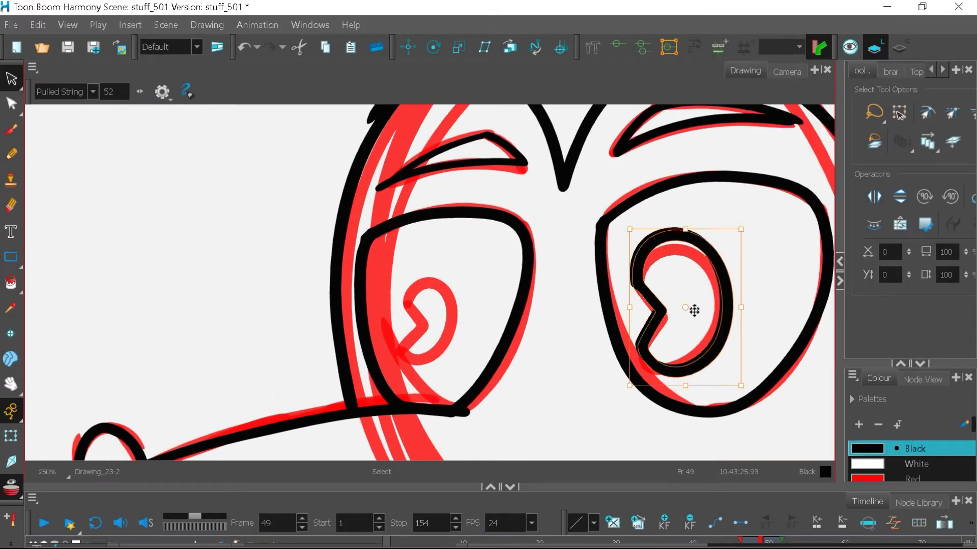
pyautogui.moveTo(693, 309); pyautogui.dragTo(441, 327)
# Scale down the copied pupil in the left eye and the original pupil in the right eye.
pyautogui.scroll(-2, 474, 209)
pyautogui.click(467, 208)
pyautogui.scroll(2, 435, 257)
pyautogui.click(415, 284)
pyautogui.moveTo(507, 220); pyautogui.dragTo(486, 247)
pyautogui.click(707, 209)
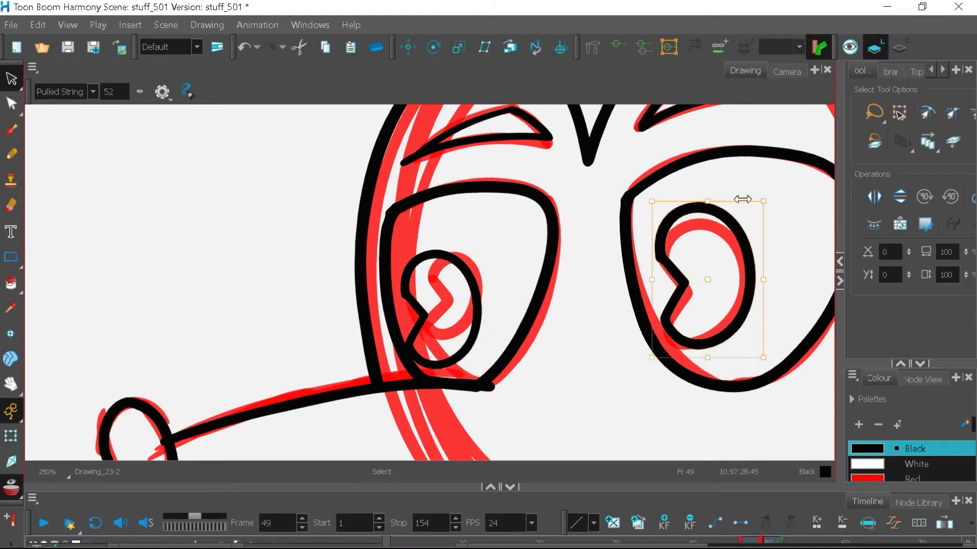
pyautogui.moveTo(763, 202); pyautogui.dragTo(743, 230)
pyautogui.click(555, 330)
# Trace the dress mouse's upper snout line, nose and lower muzzle in black with the Brush.
pyautogui.scroll(-1, 540, 338)
pyautogui.scroll(-8, 529, 336)
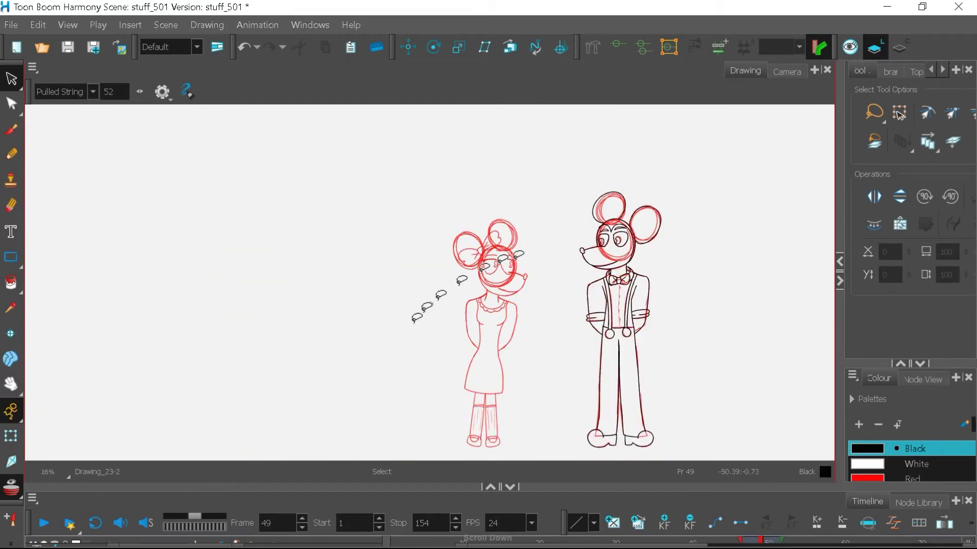
pyautogui.scroll(1, 437, 306)
pyautogui.scroll(-1, 617, 351)
pyautogui.scroll(7, 458, 262)
pyautogui.click(11, 129)
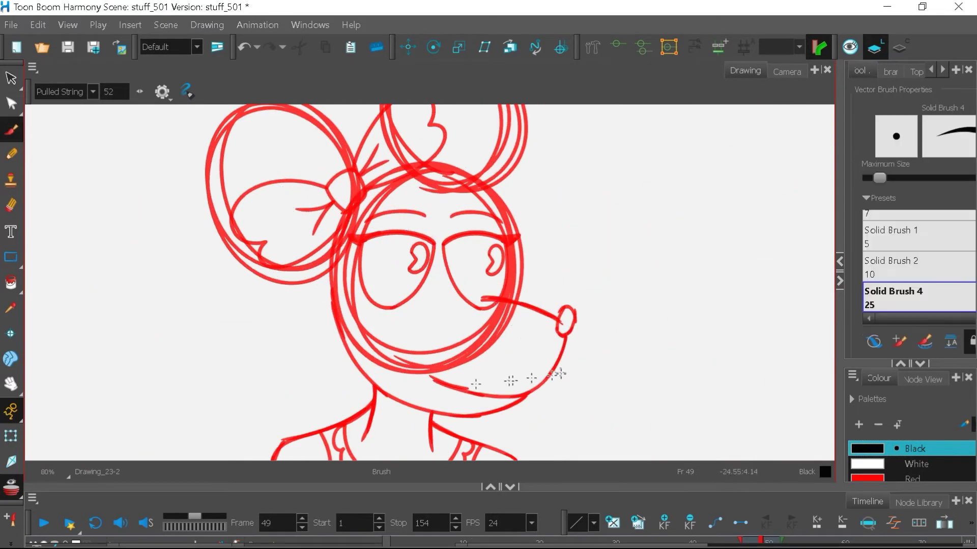
pyautogui.scroll(2, 458, 348)
pyautogui.moveTo(500, 267); pyautogui.dragTo(594, 285)
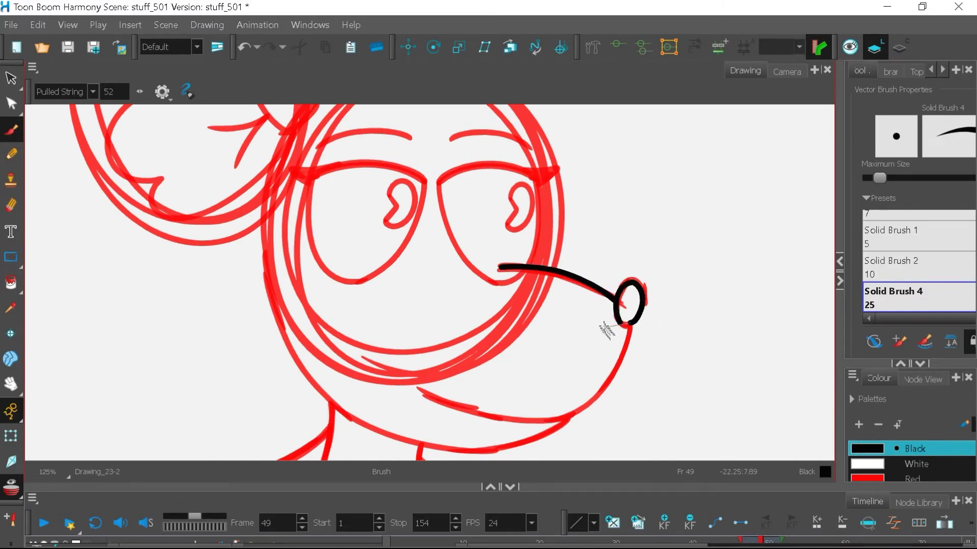
pyautogui.scroll(-3, 605, 330)
pyautogui.scroll(3, 585, 285)
pyautogui.moveTo(584, 266); pyautogui.dragTo(574, 313)
pyautogui.scroll(-3, 478, 326)
# Trace the dress mouse's jaw and round head outline in black over the red sketch.
pyautogui.scroll(3, 452, 297)
pyautogui.moveTo(574, 396)
pyautogui.mouseDown()
pyautogui.moveTo(327, 373)
pyautogui.moveTo(268, 173)
pyautogui.mouseUp()
pyautogui.scroll(-4, 355, 321)
pyautogui.scroll(3, 379, 305)
pyautogui.moveTo(269, 331); pyautogui.dragTo(455, 228)
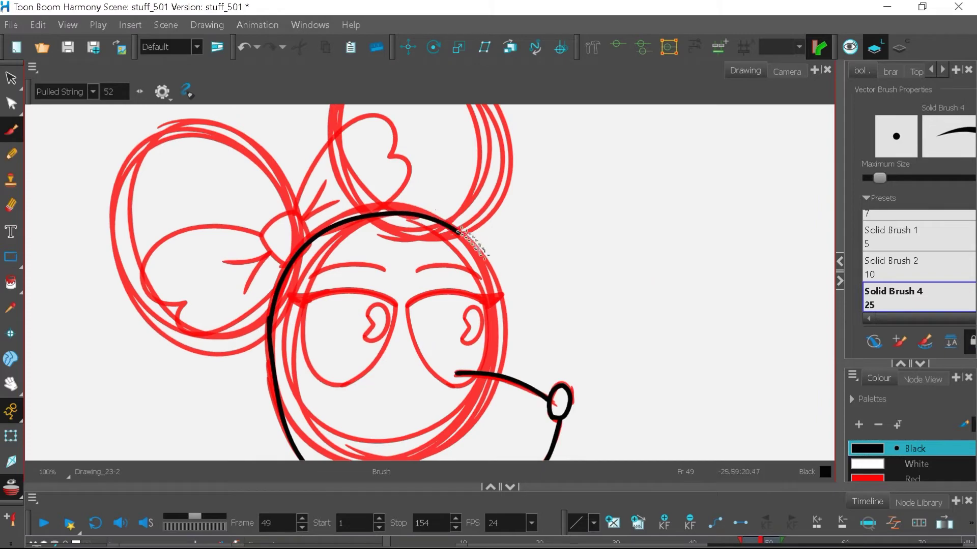
pyautogui.scroll(-1, 481, 381)
pyautogui.scroll(3, 298, 301)
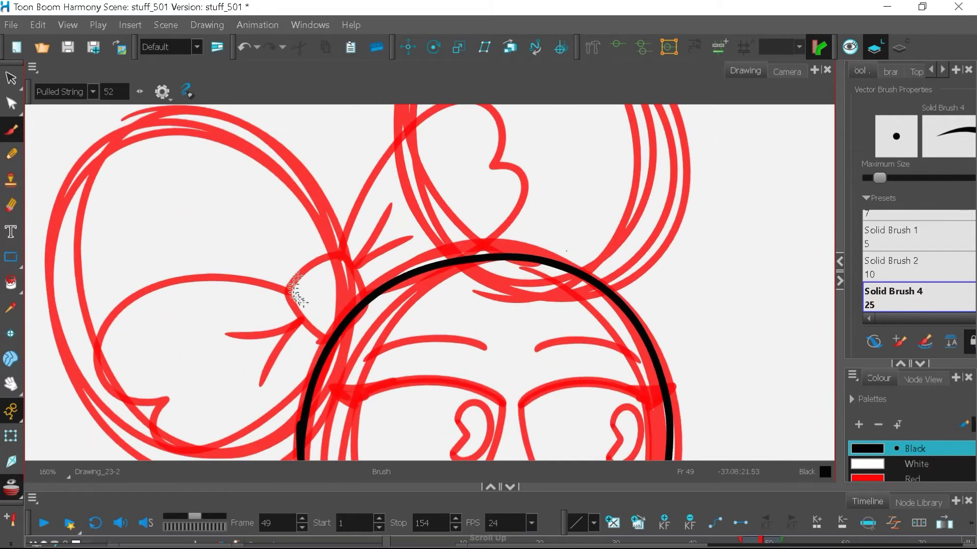
# Trace the hair bow's central knot and upper right loop in black over the dress mouse's red sketch.
pyautogui.scroll(-2, 399, 328)
pyautogui.scroll(3, 440, 247)
pyautogui.moveTo(289, 316)
pyautogui.mouseDown()
pyautogui.moveTo(329, 225)
pyautogui.moveTo(397, 283)
pyautogui.moveTo(390, 288)
pyautogui.mouseUp()
pyautogui.moveTo(484, 210); pyautogui.dragTo(474, 330)
pyautogui.click(244, 47)
pyautogui.click(244, 47)
pyautogui.moveTo(289, 315); pyautogui.dragTo(463, 232)
pyautogui.moveTo(481, 209)
pyautogui.mouseDown()
pyautogui.moveTo(510, 203)
pyautogui.moveTo(472, 330)
pyautogui.mouseUp()
pyautogui.scroll(-10, 439, 284)
pyautogui.scroll(6, 450, 259)
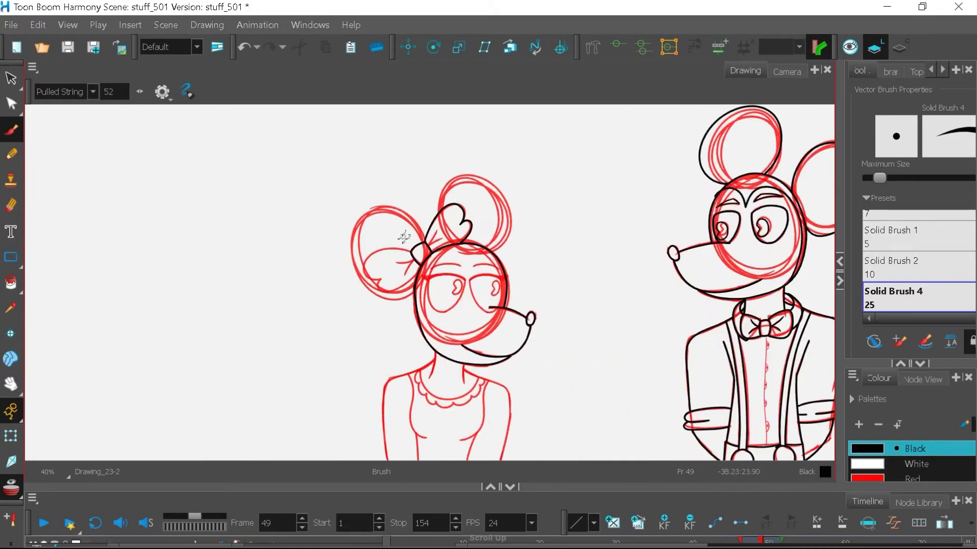
# Trace the bow's lower left loop and the short fold lines on both sides of the knot.
pyautogui.moveTo(456, 245)
pyautogui.mouseDown()
pyautogui.moveTo(255, 392)
pyautogui.moveTo(450, 422)
pyautogui.mouseUp()
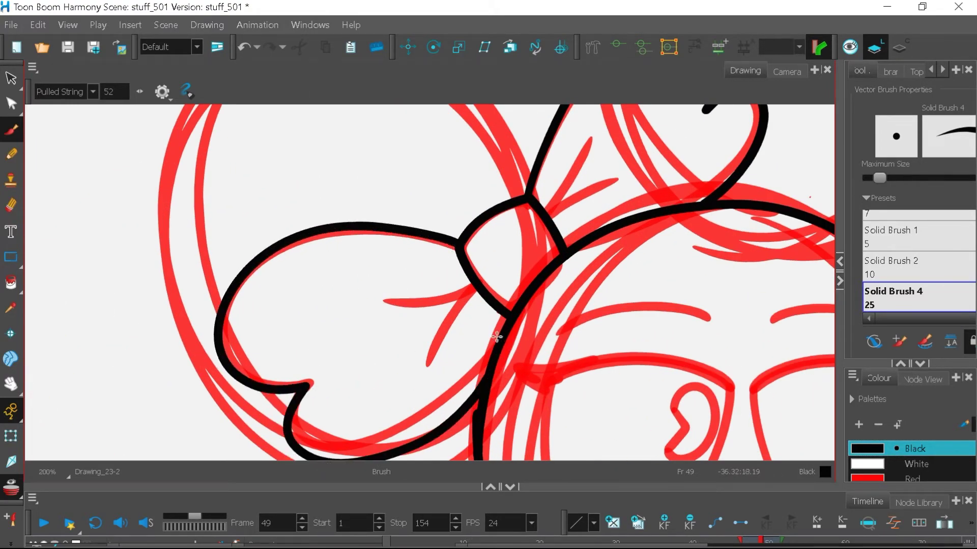
pyautogui.moveTo(471, 290); pyautogui.dragTo(428, 371)
pyautogui.scroll(-3, 432, 356)
pyautogui.scroll(4, 508, 258)
pyautogui.moveTo(448, 304)
pyautogui.mouseDown()
pyautogui.moveTo(495, 227)
pyautogui.moveTo(552, 262)
pyautogui.mouseUp()
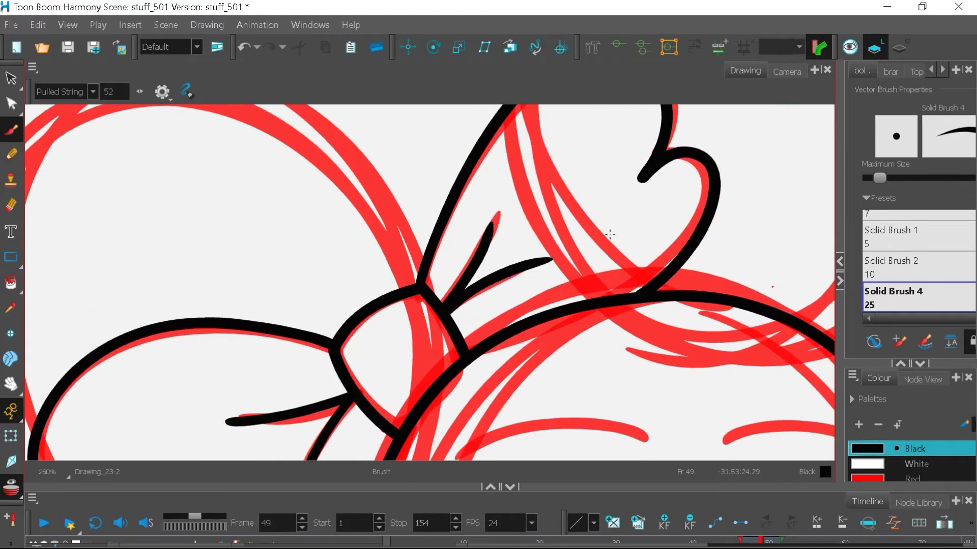
# Trace the round outlines of the dress mouse's two ears in black behind the bow.
pyautogui.scroll(-4, 486, 277)
pyautogui.moveTo(287, 388); pyautogui.dragTo(456, 279)
pyautogui.scroll(-2, 455, 277)
pyautogui.scroll(3, 550, 210)
pyautogui.moveTo(406, 253)
pyautogui.mouseDown()
pyautogui.moveTo(604, 345)
pyautogui.moveTo(562, 375)
pyautogui.mouseUp()
pyautogui.scroll(-2, 493, 209)
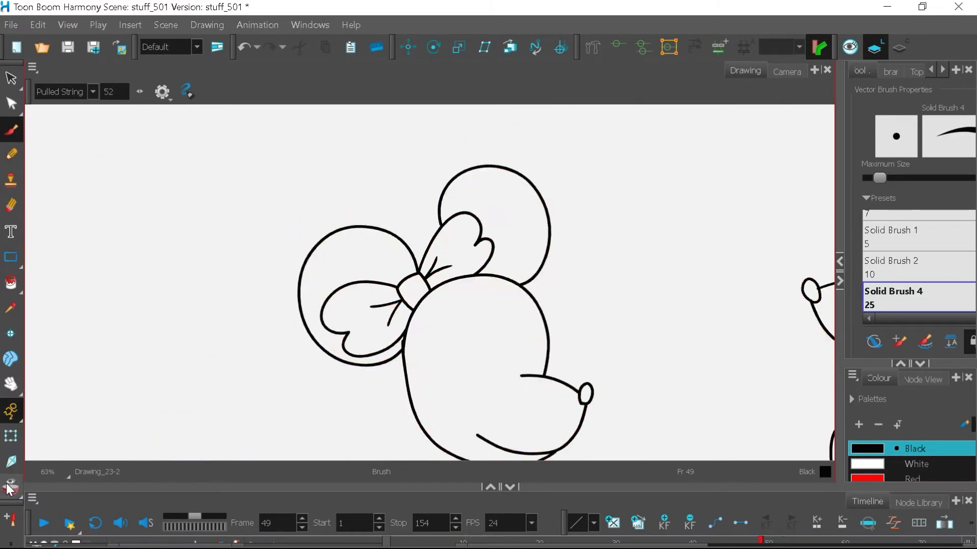
pyautogui.scroll(-2, 488, 262)
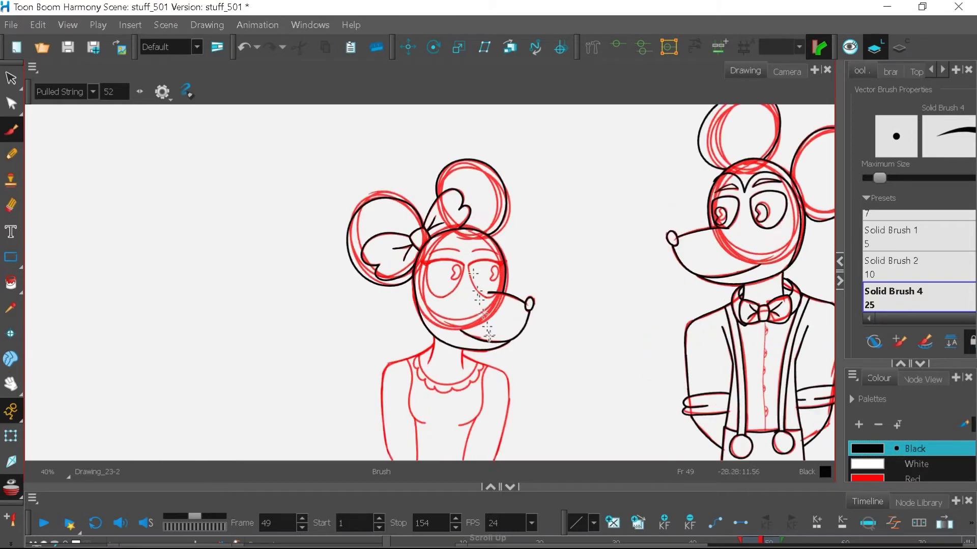
# Trace the right eye's upper lid with its pointed lash and the eye outline in black.
pyautogui.scroll(6, 488, 262)
pyautogui.moveTo(381, 276); pyautogui.dragTo(611, 247)
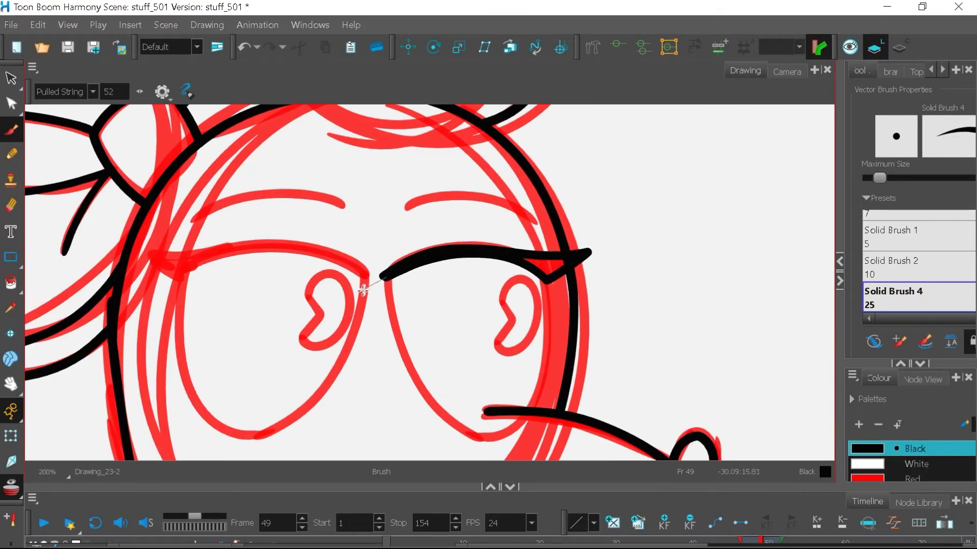
pyautogui.scroll(-2, 490, 281)
pyautogui.scroll(3, 532, 367)
pyautogui.moveTo(323, 194)
pyautogui.mouseDown()
pyautogui.moveTo(497, 361)
pyautogui.moveTo(521, 176)
pyautogui.mouseUp()
pyautogui.scroll(-4, 514, 178)
pyautogui.scroll(3, 366, 158)
# Trace the left eye's upper lid, pointed lash and eye outline in black.
pyautogui.moveTo(529, 229); pyautogui.dragTo(323, 204)
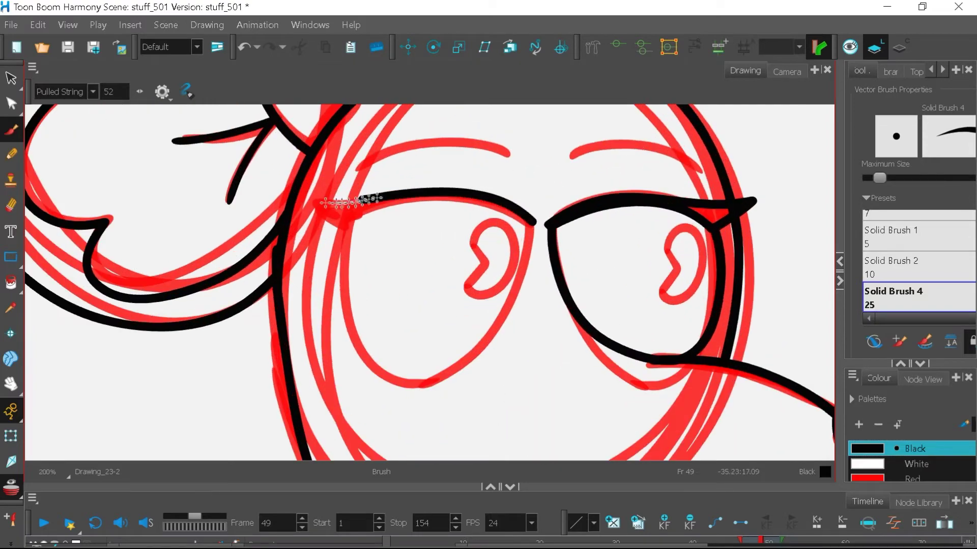
pyautogui.moveTo(346, 246)
pyautogui.mouseDown()
pyautogui.moveTo(529, 218)
pyautogui.moveTo(325, 367)
pyautogui.moveTo(300, 206)
pyautogui.mouseUp()
pyautogui.scroll(-2, 530, 218)
pyautogui.scroll(3, 535, 218)
pyautogui.scroll(-3, 427, 404)
pyautogui.scroll(1, 517, 400)
# Fill the left and right eyelash shapes with black using the Paint tool.
pyautogui.click(11, 282)
pyautogui.click(346, 266)
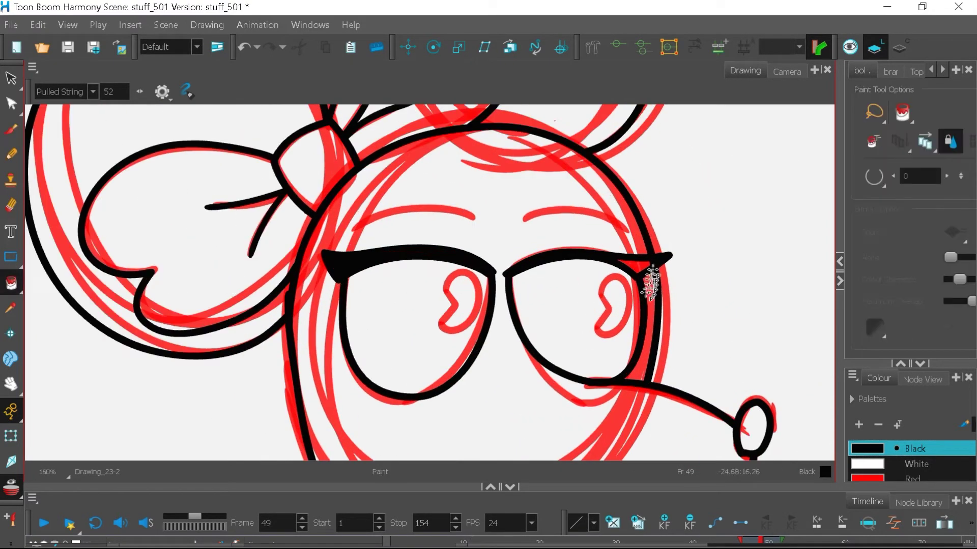
pyautogui.click(637, 265)
pyautogui.scroll(-2, 479, 209)
pyautogui.scroll(2, 550, 162)
# Trace the two neck lines below the dress mouse's jaw with the Brush.
pyautogui.hotkey('alt', 'b')
pyautogui.scroll(-3, 406, 204)
pyautogui.scroll(2, 453, 300)
pyautogui.scroll(2, 455, 308)
pyautogui.moveTo(487, 254); pyautogui.dragTo(497, 399)
pyautogui.moveTo(308, 175); pyautogui.dragTo(269, 351)
pyautogui.scroll(-2, 432, 231)
pyautogui.scroll(1, 254, 315)
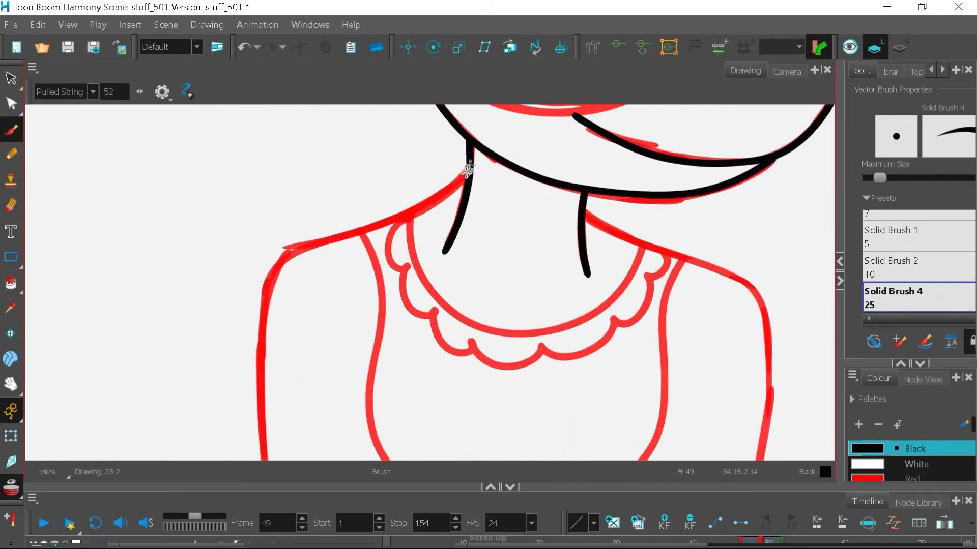
# Trace the dress mouse's shoulders and upper arms in black, redoing the left shoulder stroke.
pyautogui.moveTo(465, 172)
pyautogui.mouseDown()
pyautogui.moveTo(313, 253)
pyautogui.moveTo(312, 242)
pyautogui.moveTo(260, 452)
pyautogui.mouseUp()
pyautogui.click(245, 47)
pyautogui.scroll(-2, 301, 188)
pyautogui.scroll(3, 592, 227)
pyautogui.moveTo(360, 174)
pyautogui.mouseDown()
pyautogui.moveTo(594, 355)
pyautogui.moveTo(589, 450)
pyautogui.mouseUp()
pyautogui.scroll(-4, 569, 137)
pyautogui.scroll(3, 460, 179)
# Trace the dress neckline, both sides of the bodice and the scalloped collar in black.
pyautogui.moveTo(572, 170)
pyautogui.mouseDown()
pyautogui.moveTo(577, 196)
pyautogui.moveTo(389, 235)
pyautogui.moveTo(341, 129)
pyautogui.mouseUp()
pyautogui.moveTo(592, 289); pyautogui.dragTo(478, 418)
pyautogui.moveTo(333, 141)
pyautogui.mouseDown()
pyautogui.moveTo(291, 275)
pyautogui.moveTo(378, 409)
pyautogui.mouseUp()
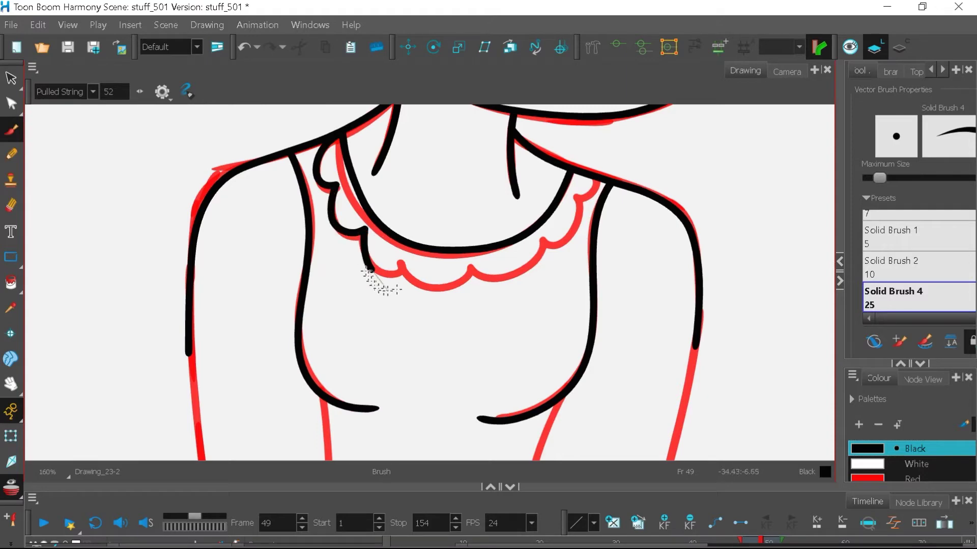
pyautogui.scroll(-2, 461, 168)
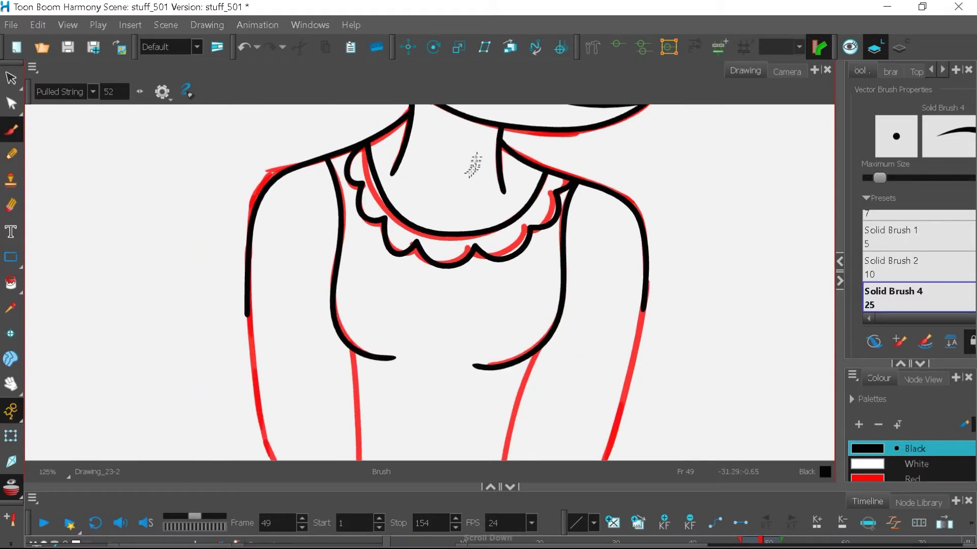
# Trace the dress's waist and hip edges and the outer lines of both arms tucked behind the back.
pyautogui.scroll(2, 501, 196)
pyautogui.moveTo(510, 187); pyautogui.dragTo(484, 366)
pyautogui.moveTo(369, 249); pyautogui.dragTo(304, 458)
pyautogui.scroll(-2, 463, 284)
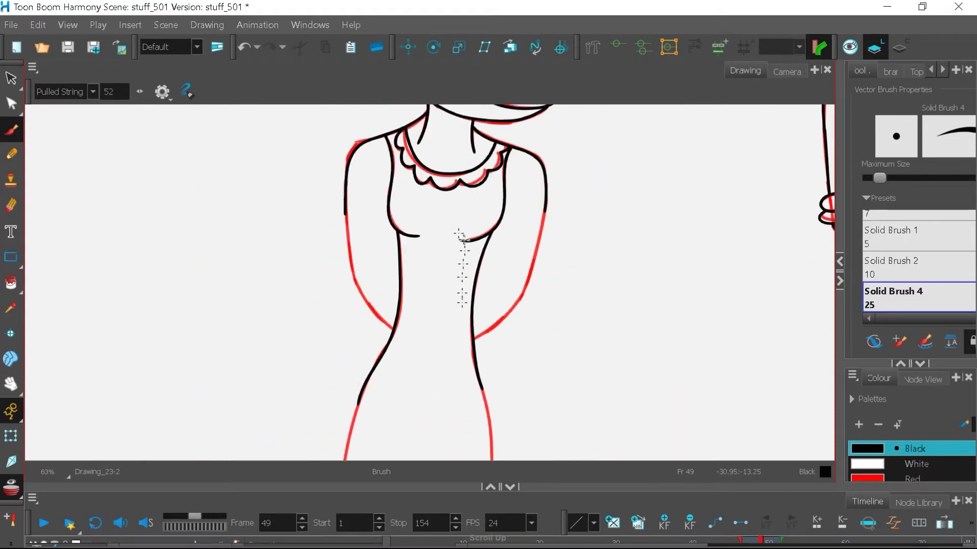
pyautogui.scroll(3, 275, 262)
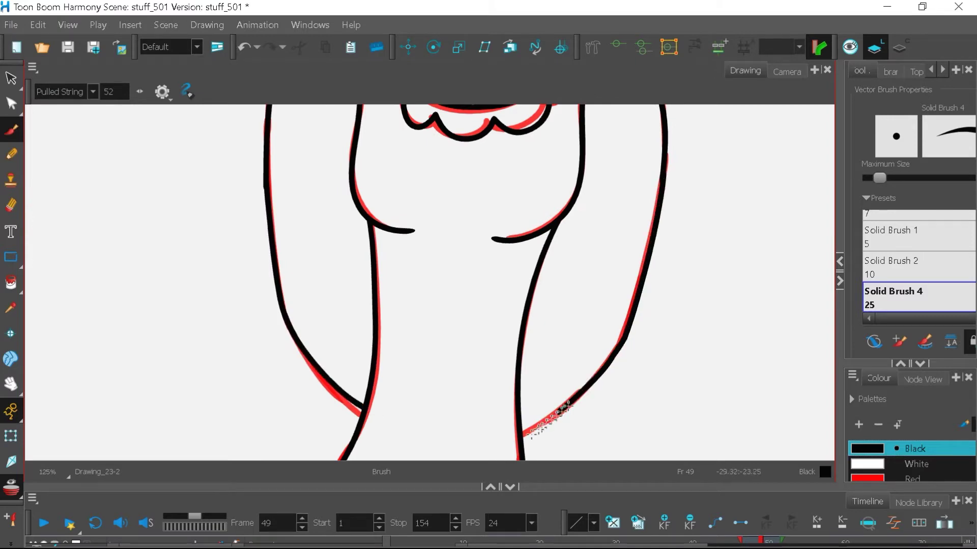
pyautogui.moveTo(549, 422); pyautogui.dragTo(512, 444)
# Trace the skirt's left edge, curved hem and right edge in black.
pyautogui.scroll(-4, 465, 271)
pyautogui.scroll(4, 472, 388)
pyautogui.moveTo(288, 195); pyautogui.dragTo(250, 378)
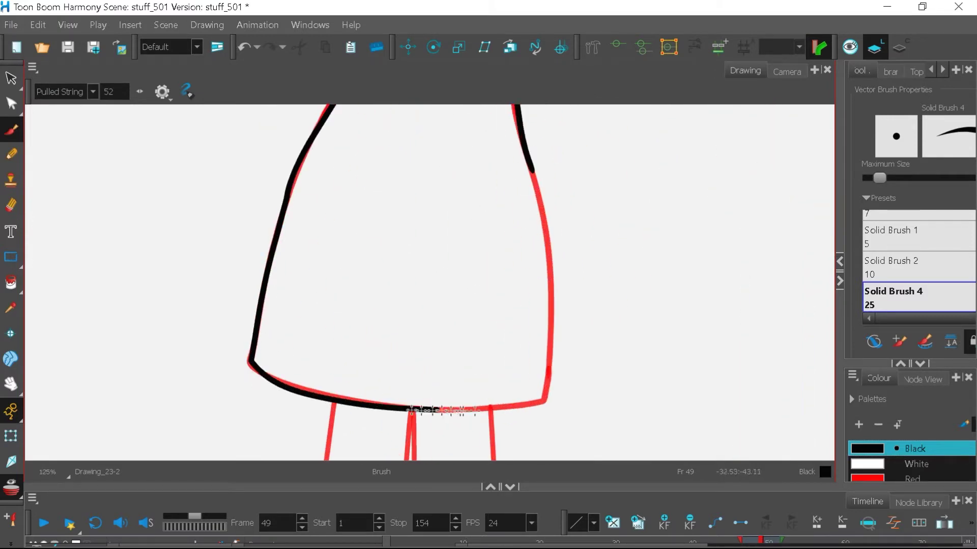
pyautogui.moveTo(555, 396); pyautogui.dragTo(529, 163)
# Trace the right leg's edges and the outlines of both shoes in black.
pyautogui.scroll(-2, 512, 157)
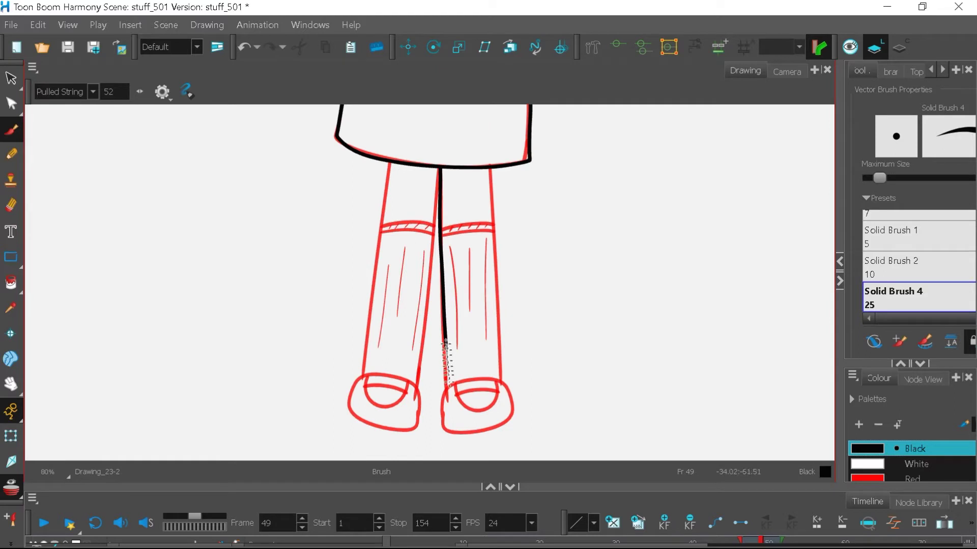
pyautogui.scroll(1, 447, 356)
pyautogui.scroll(1, 512, 376)
pyautogui.moveTo(376, 437)
pyautogui.mouseDown()
pyautogui.moveTo(524, 329)
pyautogui.moveTo(376, 445)
pyautogui.mouseUp()
pyautogui.scroll(1, 448, 409)
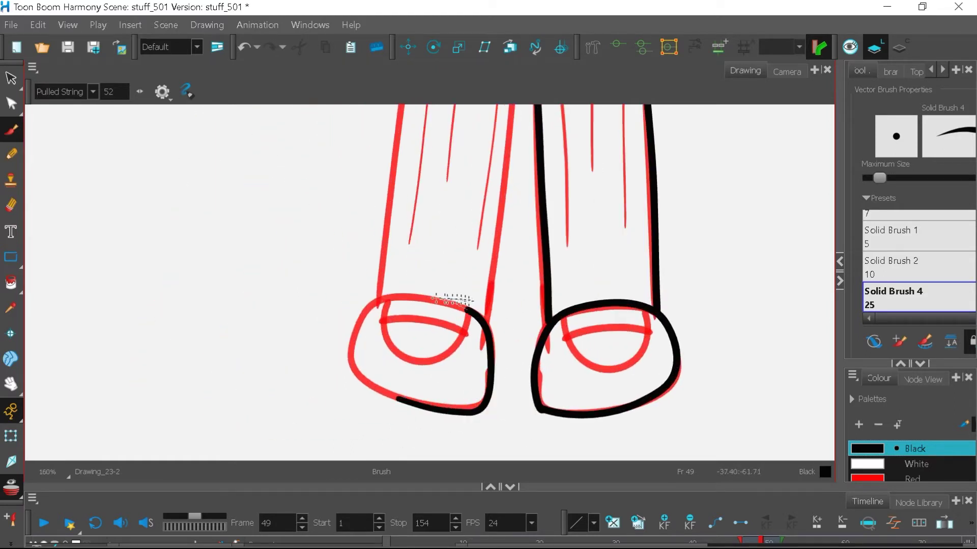
pyautogui.moveTo(356, 392); pyautogui.dragTo(406, 403)
# Trace the left leg's inner and outer edges from the hem down to the shoe.
pyautogui.scroll(-4, 469, 425)
pyautogui.scroll(2, 489, 138)
pyautogui.click(253, 45)
pyautogui.click(245, 48)
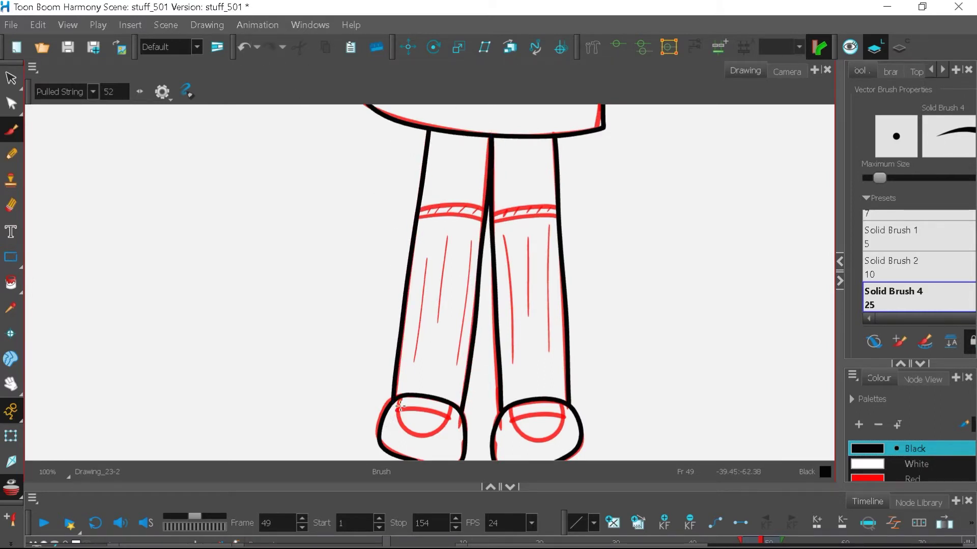
# Trace the curved openings and top edges inside both shoes, redoing the misplaced strokes.
pyautogui.scroll(3, 504, 383)
pyautogui.moveTo(456, 348)
pyautogui.mouseDown()
pyautogui.moveTo(571, 353)
pyautogui.moveTo(570, 342)
pyautogui.mouseUp()
pyautogui.scroll(2, 530, 377)
pyautogui.click(245, 49)
pyautogui.moveTo(419, 322)
pyautogui.mouseDown()
pyautogui.moveTo(594, 391)
pyautogui.moveTo(592, 289)
pyautogui.mouseUp()
pyautogui.moveTo(424, 358)
pyautogui.mouseDown()
pyautogui.moveTo(657, 350)
pyautogui.moveTo(570, 342)
pyautogui.moveTo(616, 351)
pyautogui.mouseUp()
pyautogui.click(248, 47)
pyautogui.scroll(-3, 610, 325)
pyautogui.scroll(3, 399, 328)
pyautogui.moveTo(367, 286); pyautogui.dragTo(541, 294)
pyautogui.scroll(-6, 464, 406)
# Trace the right sock's two cuff bands and the slanted hatch marks between them.
pyautogui.scroll(5, 556, 250)
pyautogui.moveTo(432, 201); pyautogui.dragTo(607, 185)
pyautogui.scroll(2, 549, 182)
pyautogui.moveTo(371, 182); pyautogui.dragTo(650, 159)
pyautogui.scroll(2, 614, 125)
pyautogui.hotkey('ctrl', 'z')
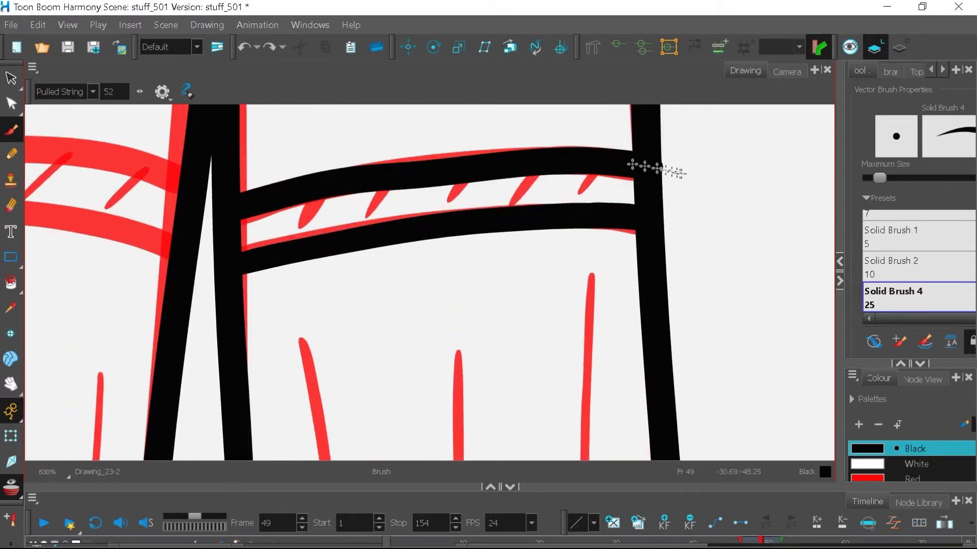
pyautogui.scroll(2, 470, 233)
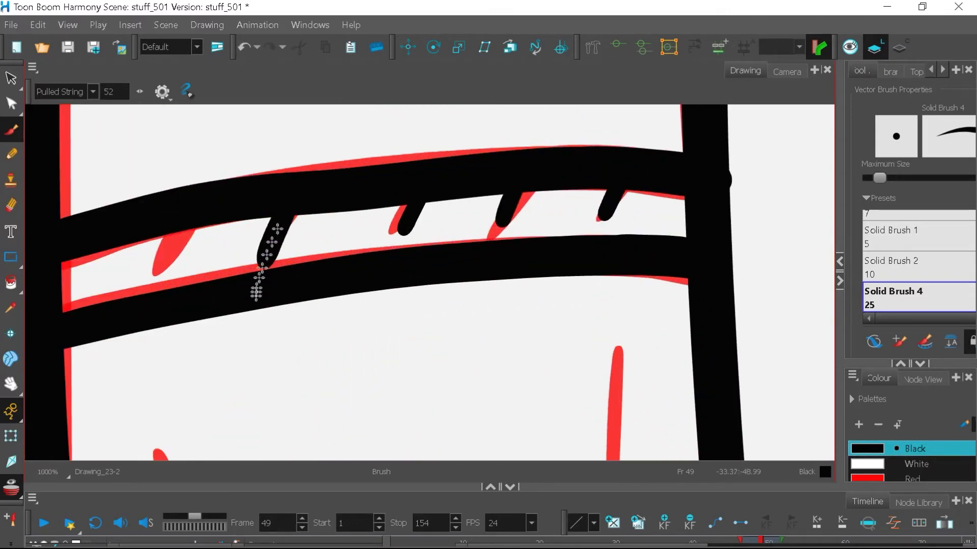
pyautogui.moveTo(154, 305); pyautogui.dragTo(152, 309)
pyautogui.scroll(-5, 712, 239)
# Trace the left sock's two cuff bands and the slanted hatch marks between them.
pyautogui.scroll(2, 335, 218)
pyautogui.moveTo(217, 270)
pyautogui.mouseDown()
pyautogui.moveTo(565, 296)
pyautogui.moveTo(432, 257)
pyautogui.mouseUp()
pyautogui.click(244, 47)
pyautogui.moveTo(231, 221); pyautogui.dragTo(565, 216)
pyautogui.scroll(1, 413, 223)
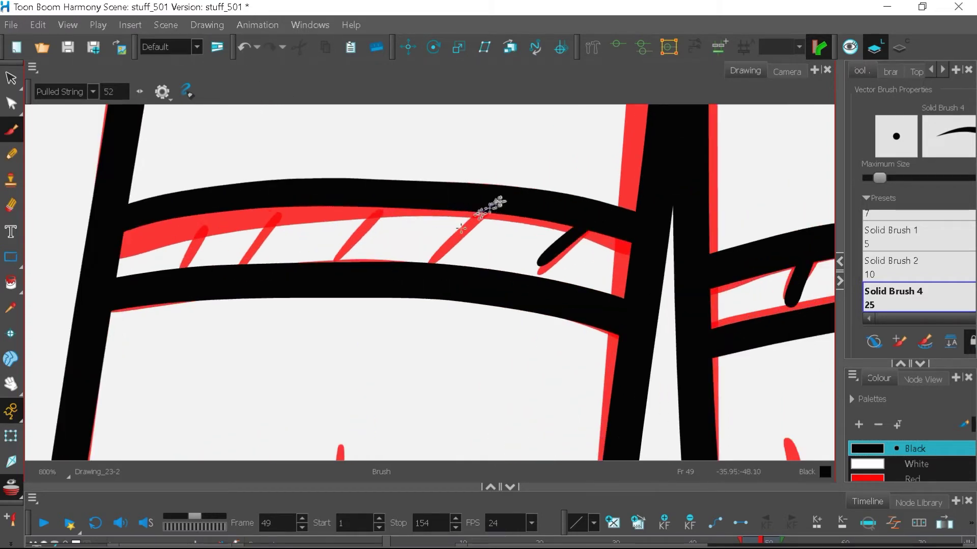
pyautogui.scroll(-4, 303, 201)
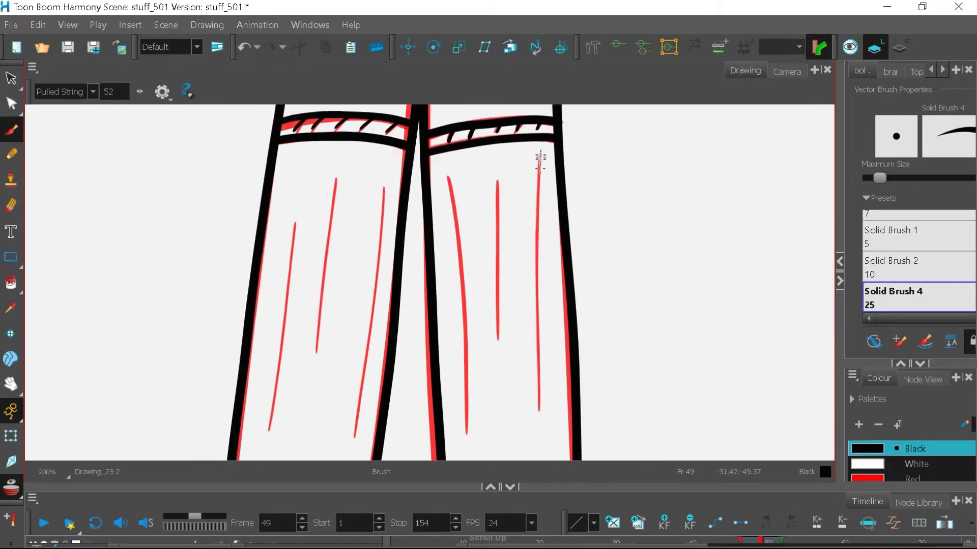
# Trace the thin lengthwise fold lines on both socks and check the inking without the onion skin.
pyautogui.scroll(-1, 466, 316)
pyautogui.scroll(1, 386, 335)
pyautogui.moveTo(484, 151); pyautogui.dragTo(445, 344)
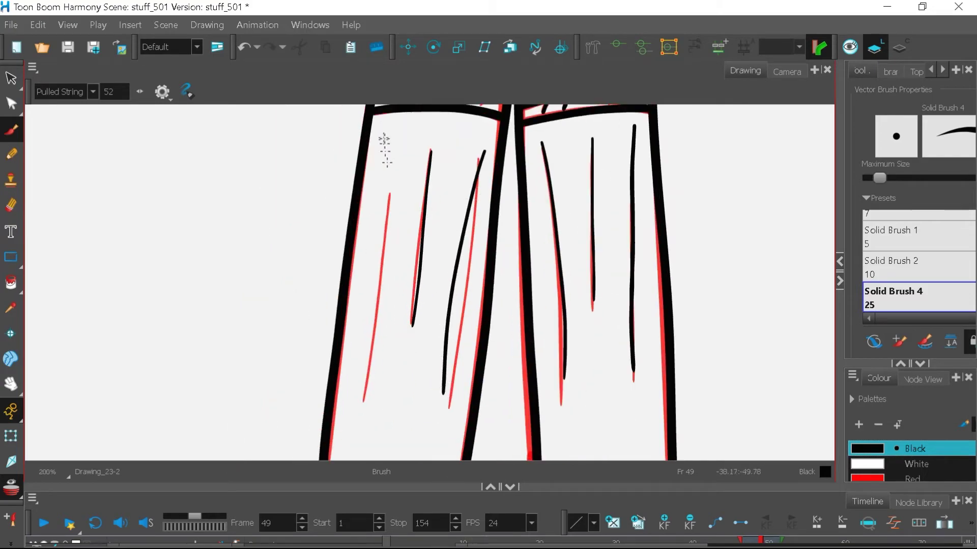
pyautogui.scroll(-8, 383, 226)
pyautogui.click(14, 482)
pyautogui.click(12, 487)
# Trace the notched pupil in the dress mouse's right eye in black.
pyautogui.scroll(8, 407, 212)
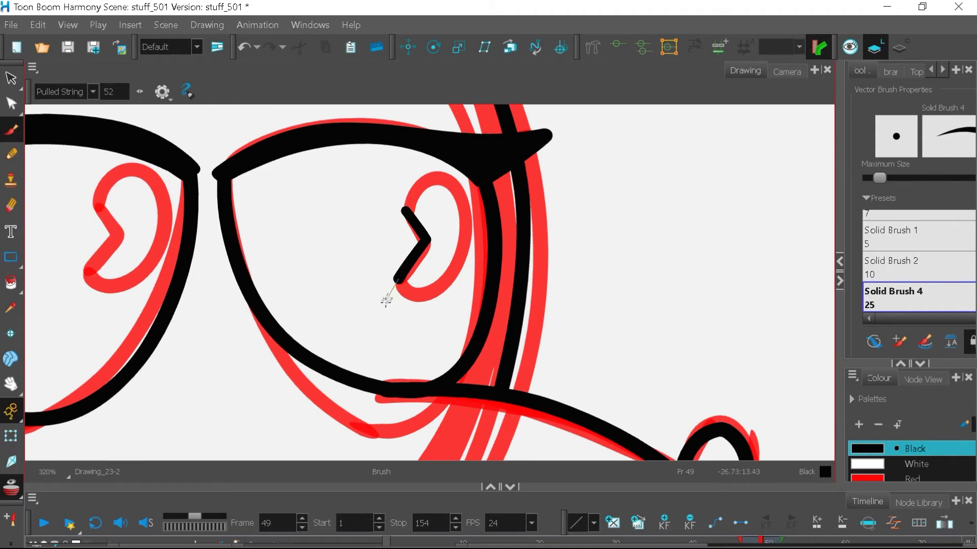
pyautogui.moveTo(417, 179); pyautogui.dragTo(403, 237)
pyautogui.moveTo(403, 231); pyautogui.dragTo(478, 239)
# Copy the right eye's inked pupil and place the pasted copy over the sketched pupil in the left eye.
pyautogui.click(12, 79)
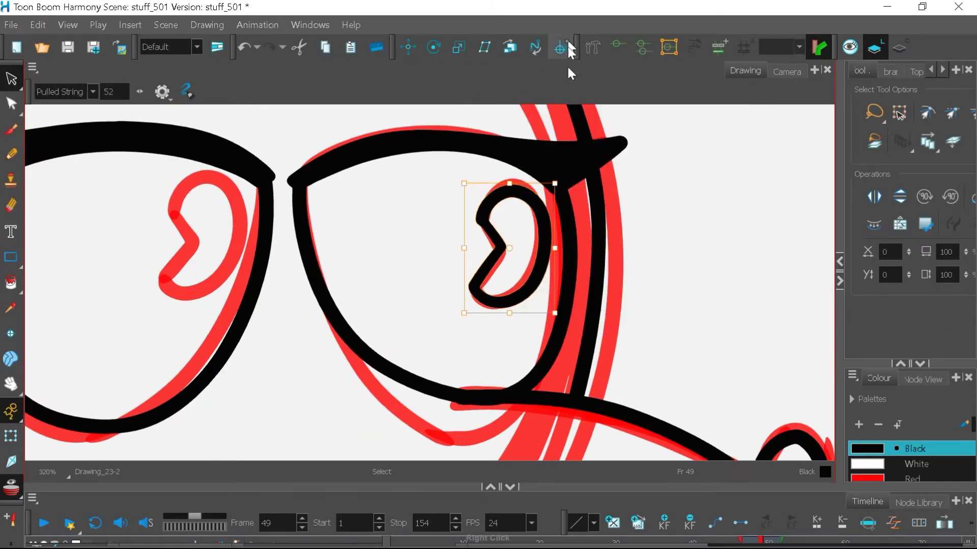
pyautogui.moveTo(234, 240); pyautogui.dragTo(213, 239)
pyautogui.hotkey('ctrl', 'v')
pyautogui.scroll(-3, 458, 277)
pyautogui.moveTo(373, 342); pyautogui.dragTo(322, 227)
# Try to draw an open-mouth curve below the dress mouse's smile line with the Brush.
pyautogui.click(12, 129)
pyautogui.scroll(3, 269, 250)
pyautogui.moveTo(245, 189); pyautogui.dragTo(351, 290)
pyautogui.scroll(-2, 422, 321)
pyautogui.moveTo(481, 332); pyautogui.dragTo(457, 346)
pyautogui.scroll(1, 456, 346)
pyautogui.moveTo(268, 254); pyautogui.dragTo(437, 357)
pyautogui.scroll(2, 427, 369)
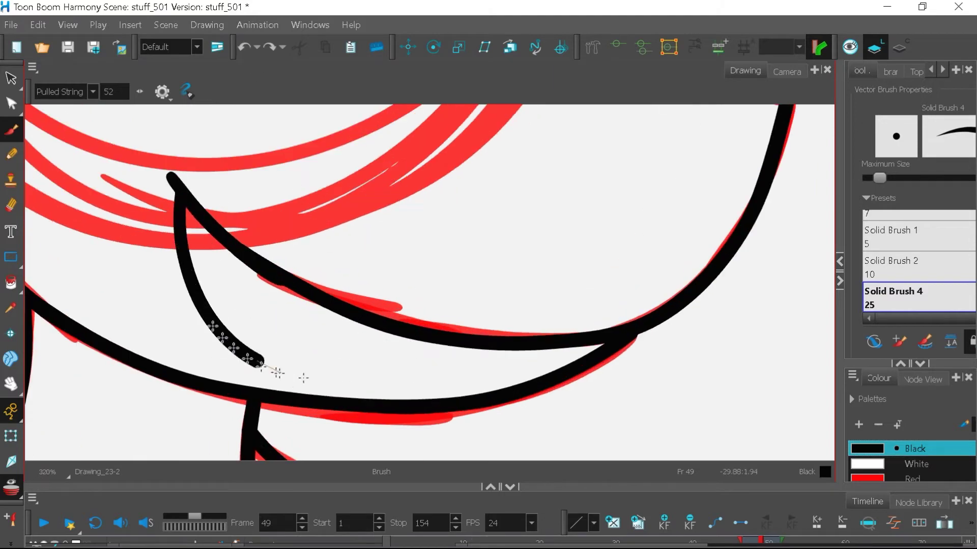
pyautogui.moveTo(276, 322); pyautogui.dragTo(279, 323)
pyautogui.scroll(3, 279, 324)
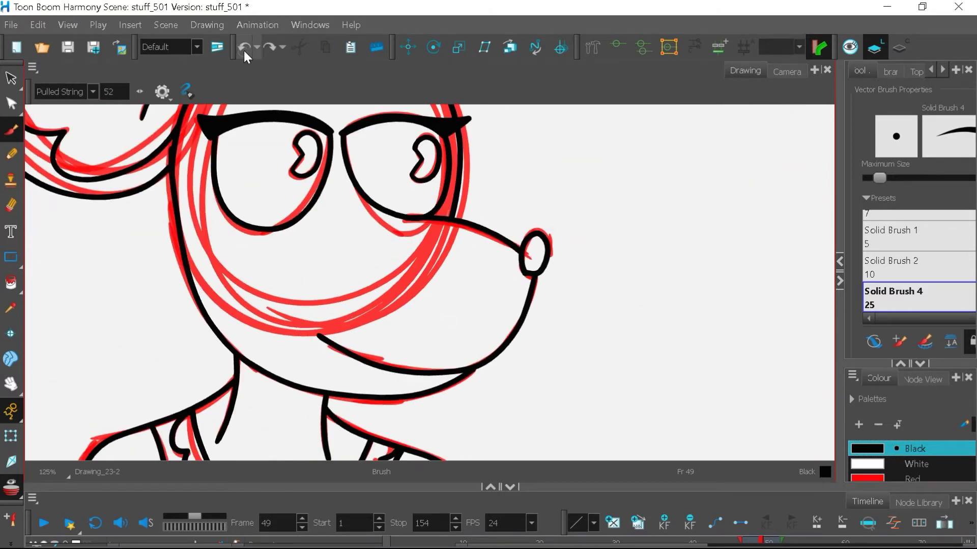
# Try short accent strokes around the dress mouse's mouth and undo them.
pyautogui.scroll(2, 342, 351)
pyautogui.moveTo(270, 313); pyautogui.dragTo(297, 293)
pyautogui.scroll(-2, 325, 285)
pyautogui.click(246, 46)
pyautogui.scroll(2, 320, 287)
pyautogui.moveTo(382, 379); pyautogui.dragTo(453, 401)
pyautogui.scroll(-3, 394, 399)
pyautogui.click(245, 47)
# Draw a thin lower-lip line beneath the smile of the suspenders mouse and of the dress mouse.
pyautogui.scroll(3, 630, 276)
pyautogui.scroll(3, 627, 273)
pyautogui.moveTo(481, 300); pyautogui.dragTo(656, 257)
pyautogui.scroll(-6, 742, 230)
pyautogui.scroll(6, 412, 290)
pyautogui.moveTo(180, 354); pyautogui.dragTo(296, 378)
pyautogui.scroll(-4, 340, 346)
pyautogui.scroll(2, 310, 288)
pyautogui.click(246, 47)
pyautogui.moveTo(234, 366)
pyautogui.mouseDown()
pyautogui.moveTo(270, 390)
pyautogui.moveTo(305, 397)
pyautogui.mouseUp()
pyautogui.scroll(-5, 290, 251)
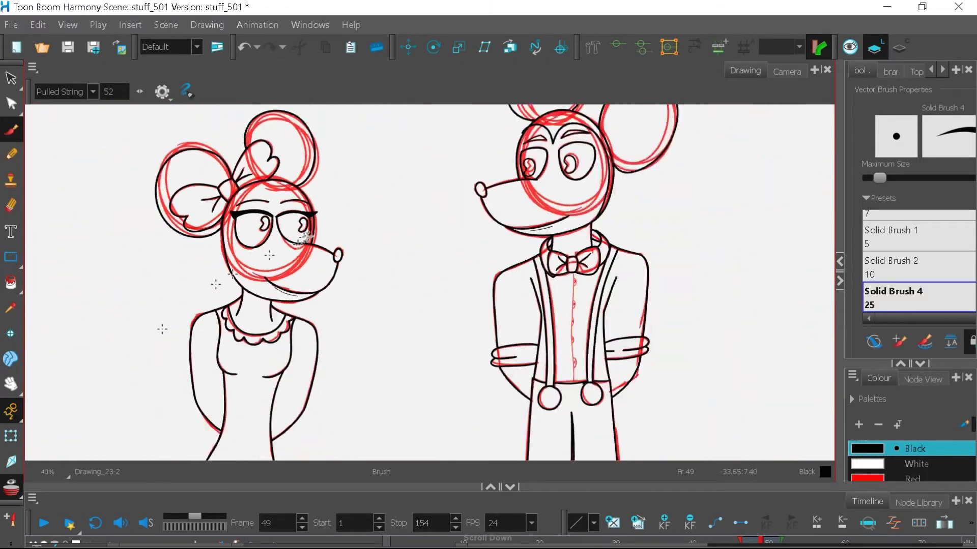
# Hide the onion skin and draw the dress mouse's eyebrows and inner face line with its widow's peak.
pyautogui.click(11, 487)
pyautogui.scroll(5, 285, 287)
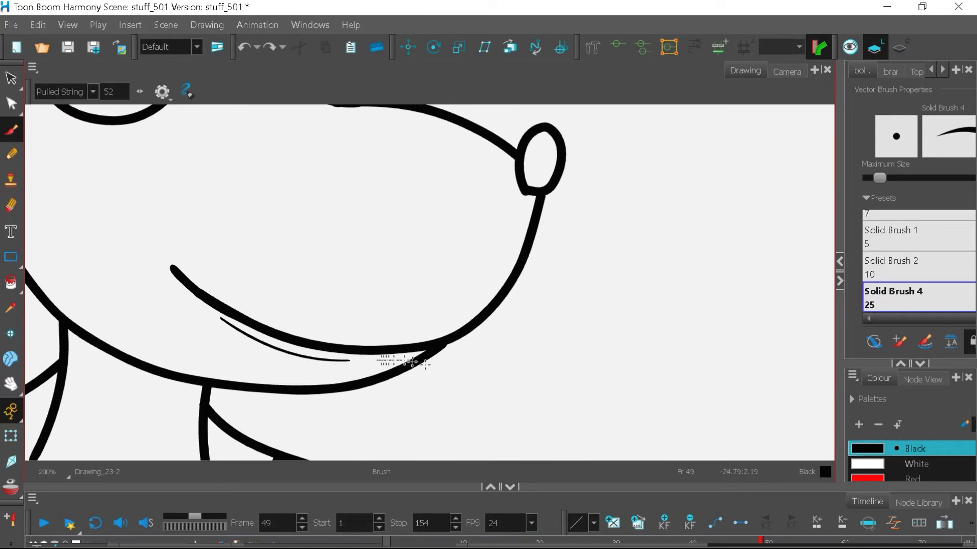
pyautogui.scroll(-3, 412, 362)
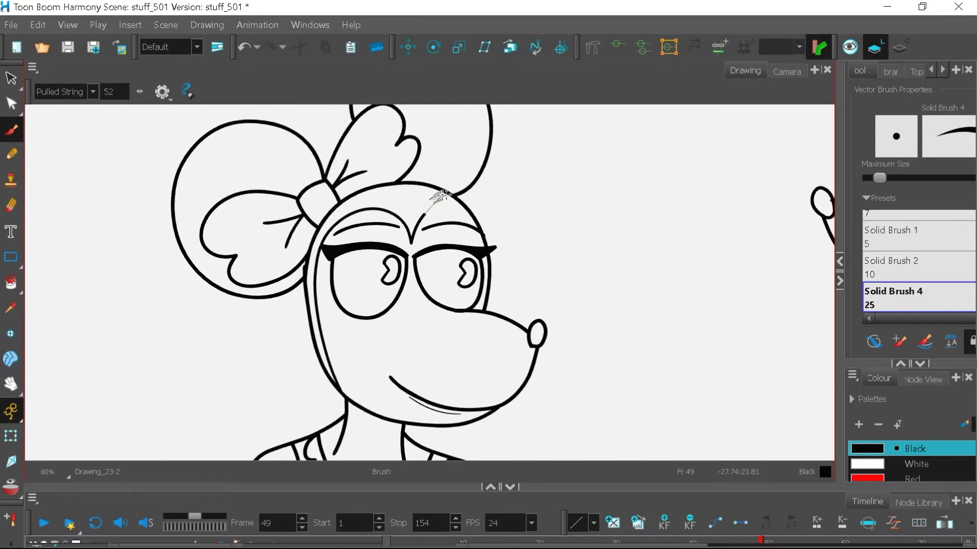
pyautogui.scroll(-4, 430, 201)
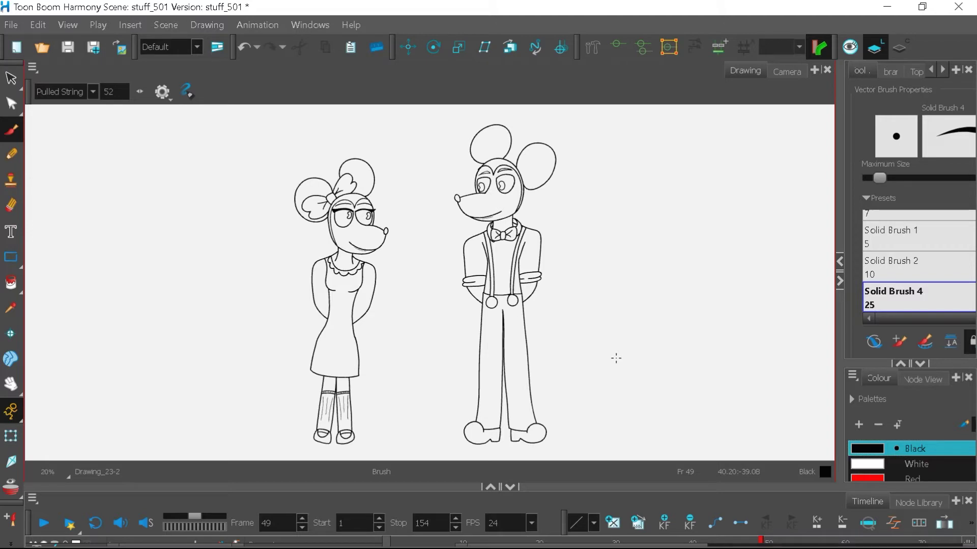
# Delete the thin lower-lip line beneath the suspenders mouse's smile.
pyautogui.scroll(6, 501, 219)
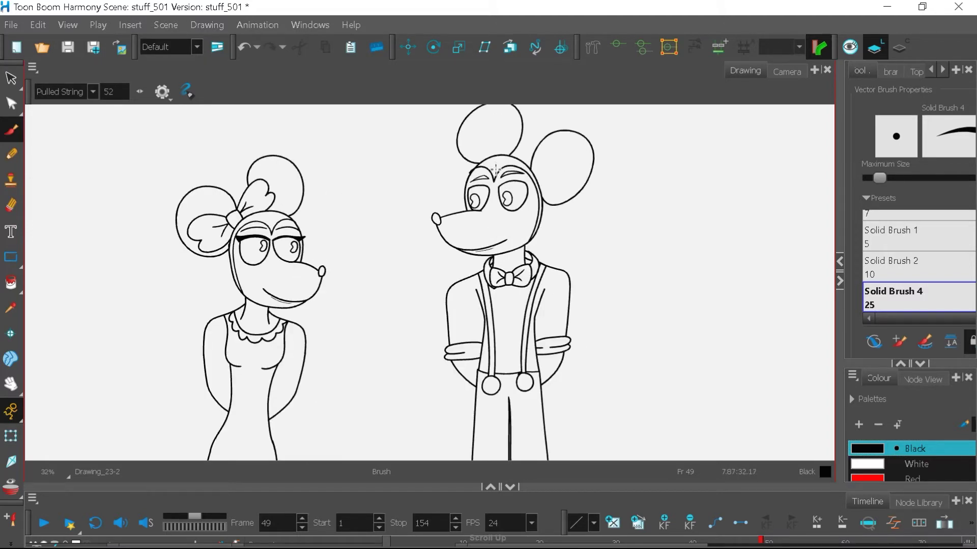
pyautogui.hotkey('ctrl', 'z')
pyautogui.click(11, 79)
pyautogui.click(418, 351)
pyautogui.press('Delete')
pyautogui.rightClick(437, 373)
# Try to draw an open mouth shape under the suspenders mouse's smile with the Brush.
pyautogui.click(11, 130)
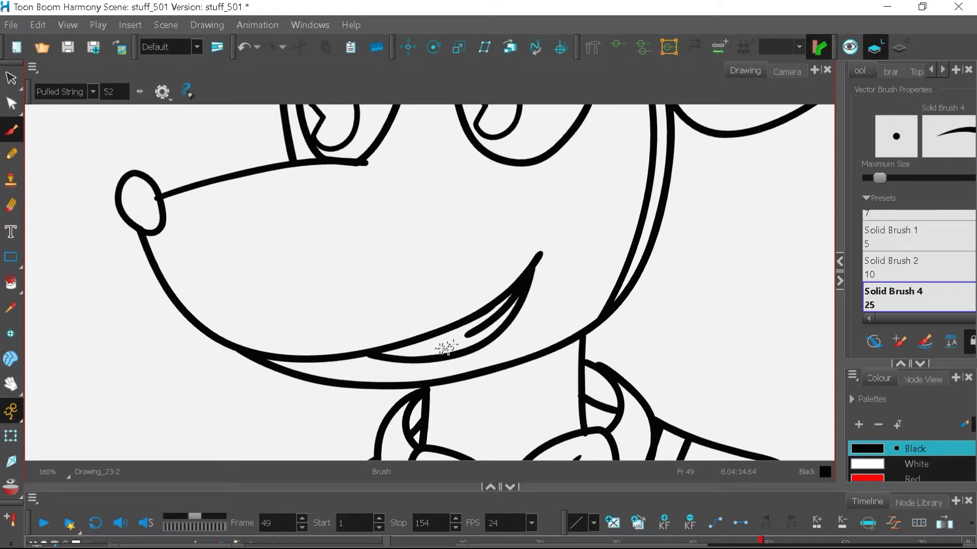
pyautogui.scroll(-3, 455, 339)
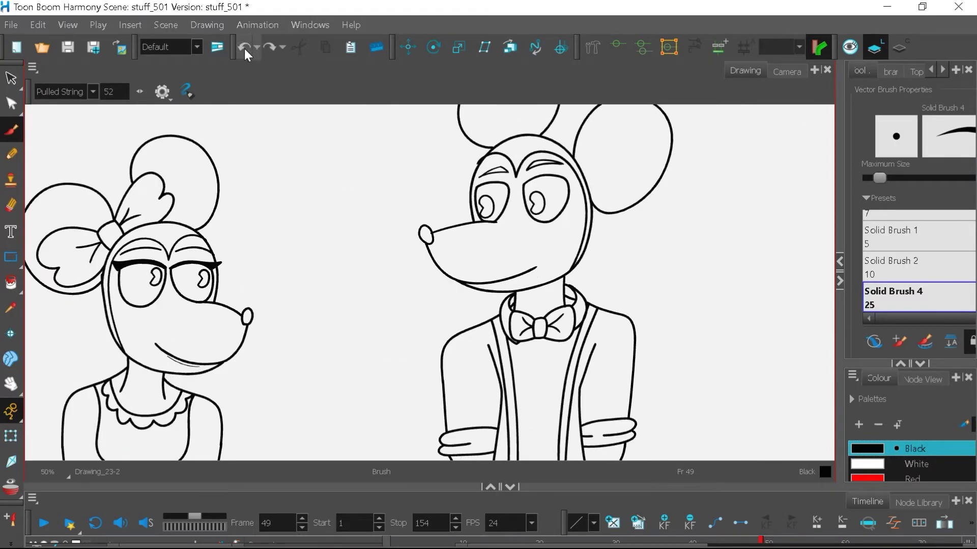
# Draw a thin lower-lip line under the suspenders mouse's smile and a short crease at the corner of both mice's smiles.
pyautogui.scroll(5, 458, 247)
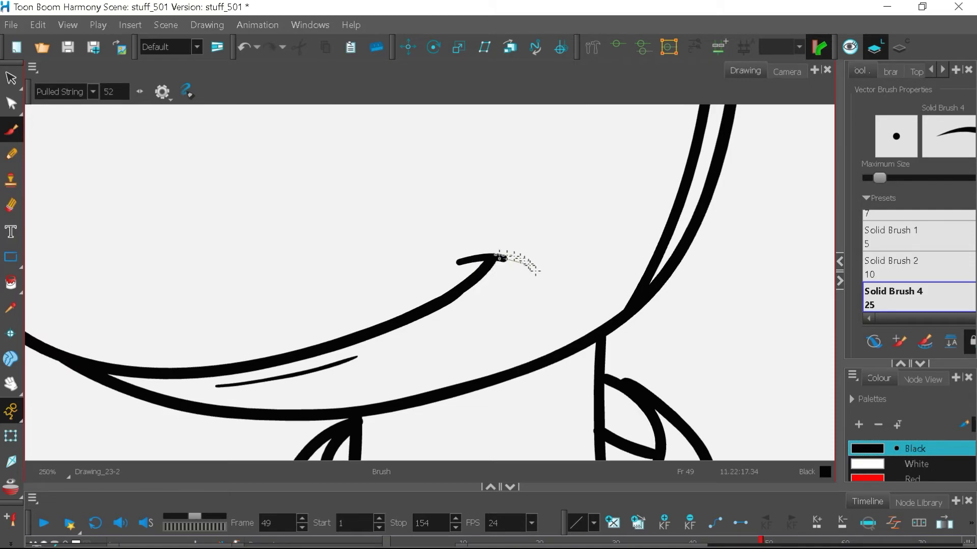
pyautogui.scroll(-5, 509, 257)
pyautogui.scroll(5, 386, 244)
pyautogui.scroll(-1, 351, 213)
pyautogui.scroll(-6, 348, 204)
# Switch to the Paint tool and enlarge the Colour view by collapsing the timeline and shrinking the tool properties.
pyautogui.click(15, 284)
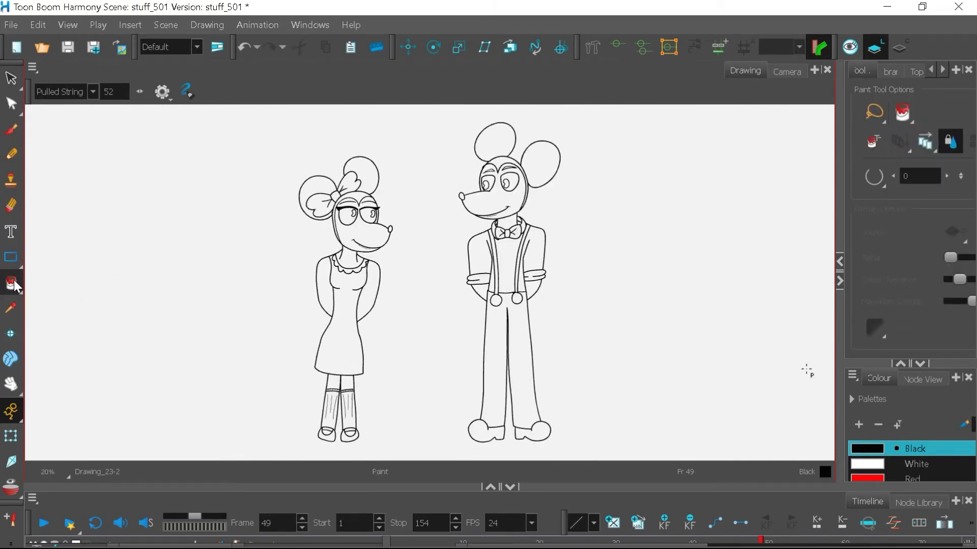
pyautogui.moveTo(888, 363); pyautogui.dragTo(892, 224)
pyautogui.moveTo(809, 487); pyautogui.dragTo(806, 541)
pyautogui.moveTo(840, 376); pyautogui.dragTo(661, 356)
pyautogui.moveTo(798, 245); pyautogui.dragTo(804, 137)
pyautogui.moveTo(968, 292)
pyautogui.mouseDown()
pyautogui.moveTo(971, 478)
pyautogui.moveTo(964, 290)
pyautogui.mouseUp()
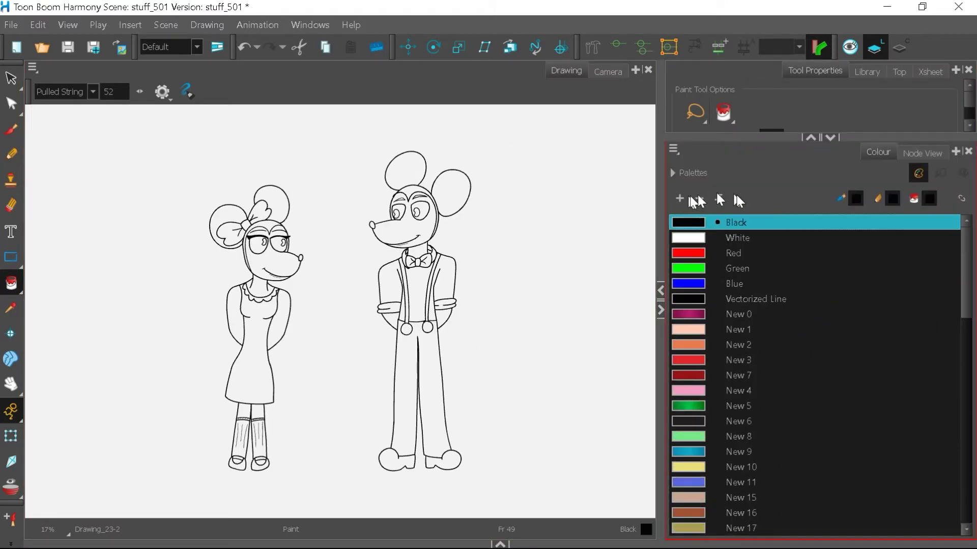
# Create a new colour palette named m in the scene.
pyautogui.click(673, 174)
pyautogui.click(802, 174)
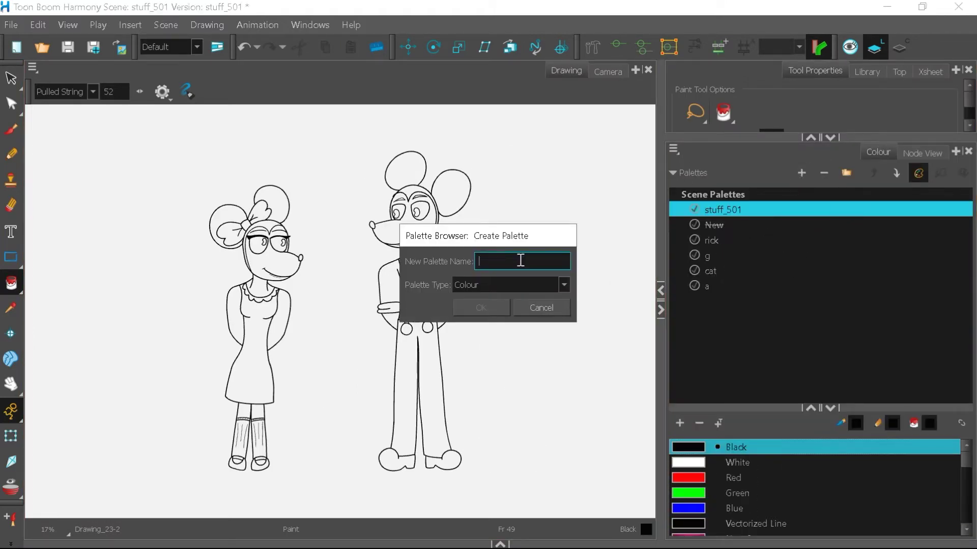
pyautogui.write('m')
pyautogui.click(481, 307)
pyautogui.click(672, 172)
# Add a new colour to the palette and set it to a bright solid red.
pyautogui.click(680, 198)
pyautogui.rightClick(698, 238)
pyautogui.click(736, 362)
pyautogui.click(525, 167)
pyautogui.click(612, 167)
pyautogui.click(551, 190)
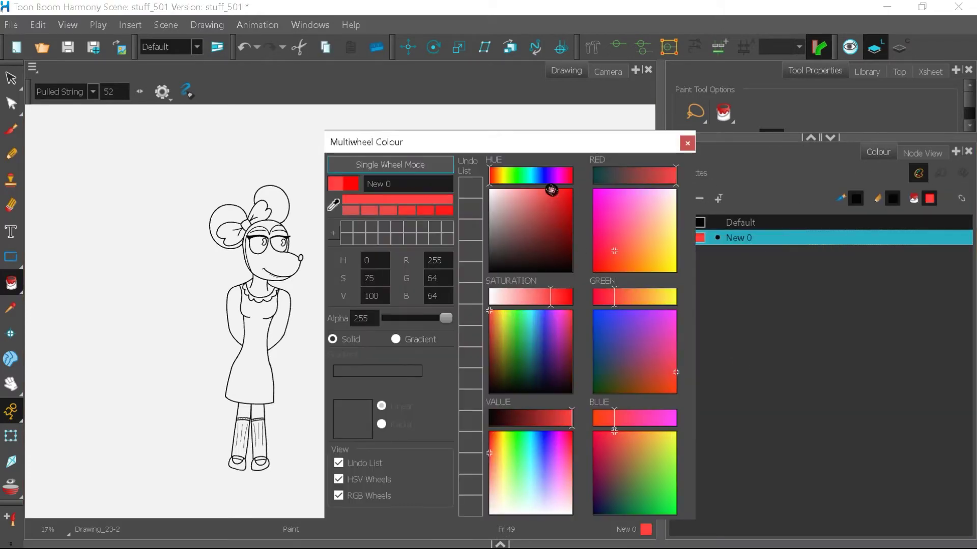
pyautogui.click(688, 142)
# Fill the dress mouse's dress, hair bow and sock bands with red.
pyautogui.scroll(10, 244, 448)
pyautogui.click(365, 332)
pyautogui.click(264, 330)
pyautogui.scroll(-9, 340, 458)
pyautogui.scroll(5, 356, 204)
pyautogui.click(285, 179)
pyautogui.click(260, 220)
pyautogui.click(209, 254)
pyautogui.scroll(-5, 337, 229)
# Adjust the palette's red to a deeper, more saturated shade.
pyautogui.rightClick(690, 236)
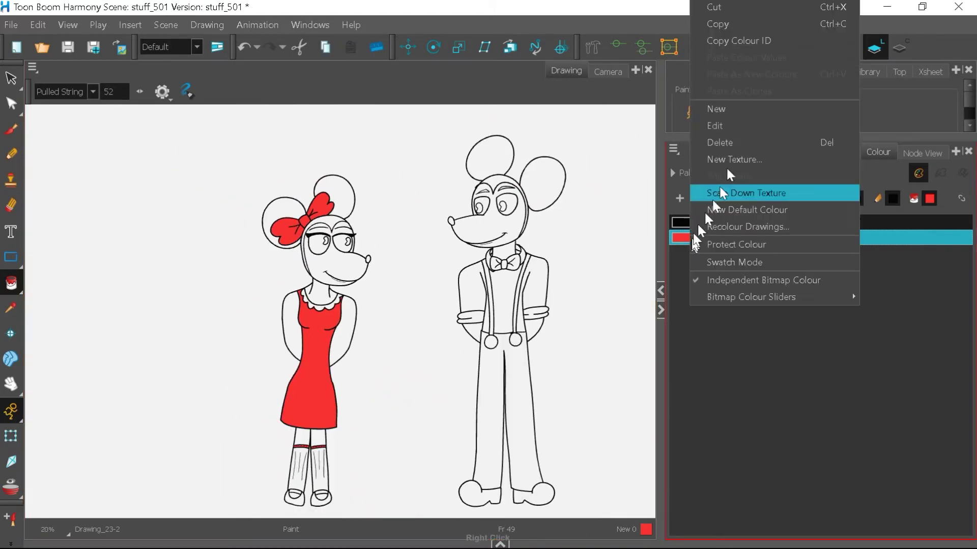
pyautogui.click(716, 127)
pyautogui.moveTo(559, 143); pyautogui.dragTo(670, 119)
pyautogui.click(675, 168)
pyautogui.click(796, 120)
pyautogui.scroll(-1, 432, 326)
pyautogui.scroll(1, 407, 376)
# Add a white colour to the palette and fill the dress mouse's socks with it.
pyautogui.click(680, 198)
pyautogui.rightClick(689, 253)
pyautogui.click(726, 126)
pyautogui.click(600, 273)
pyautogui.click(796, 120)
pyautogui.scroll(2, 336, 470)
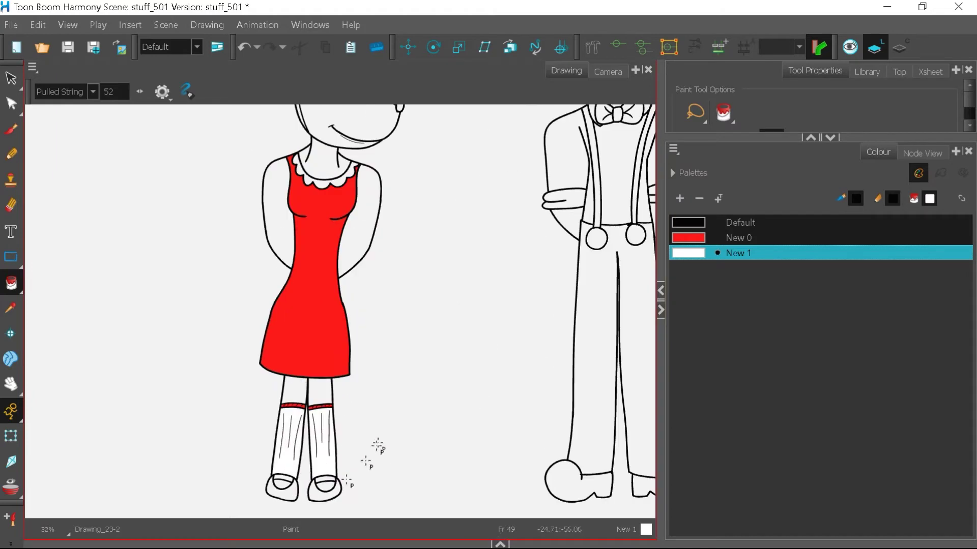
# Fill the dress mouse's shoes with red and the openings above the feet with white.
pyautogui.scroll(2, 307, 510)
pyautogui.click(690, 237)
pyautogui.scroll(-4, 351, 448)
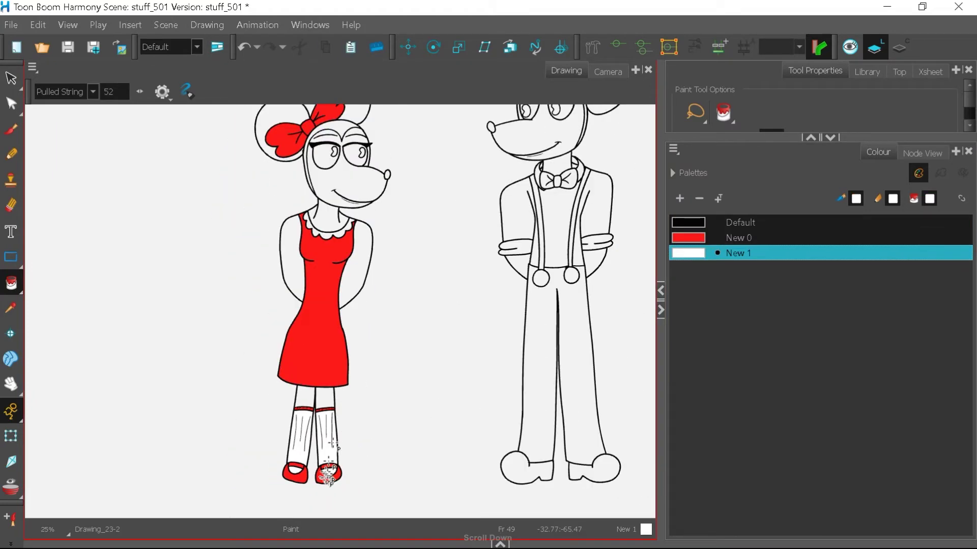
# Add a new colour to the palette and set it to bright yellow.
pyautogui.click(702, 229)
pyautogui.rightClick(697, 223)
pyautogui.click(734, 331)
pyautogui.rightClick(696, 268)
pyautogui.click(732, 153)
pyautogui.moveTo(743, 421); pyautogui.dragTo(785, 405)
pyautogui.click(796, 120)
# Fill the suspenders mouse's trousers and bow tie with red.
pyautogui.click(695, 238)
pyautogui.click(498, 340)
pyautogui.scroll(3, 518, 245)
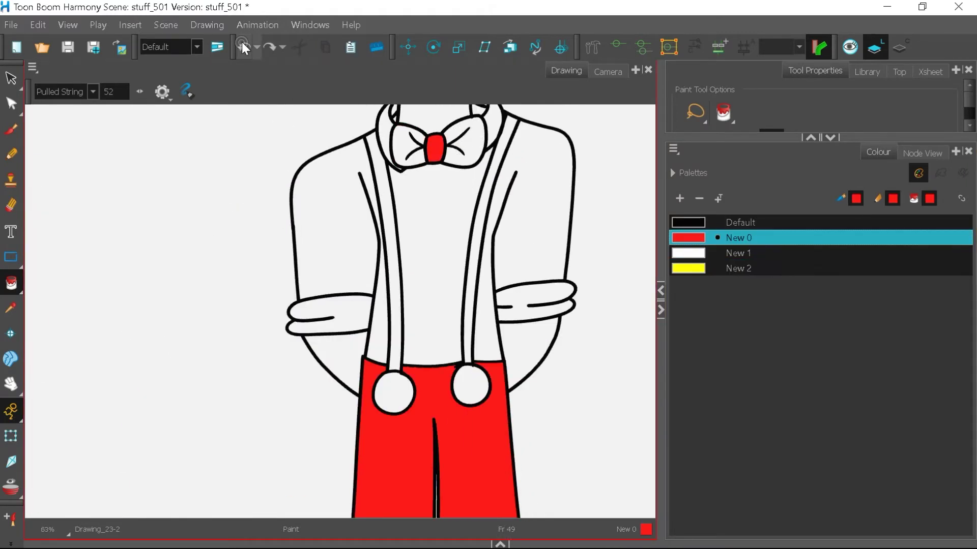
pyautogui.click(408, 147)
# Fill both round trouser buttons of the suspenders mouse with yellow.
pyautogui.click(681, 268)
pyautogui.click(470, 386)
pyautogui.click(394, 393)
pyautogui.scroll(-4, 539, 305)
# Fill the suspenders mouse's shirt, sleeves and collar with white.
pyautogui.scroll(3, 561, 224)
pyautogui.click(688, 253)
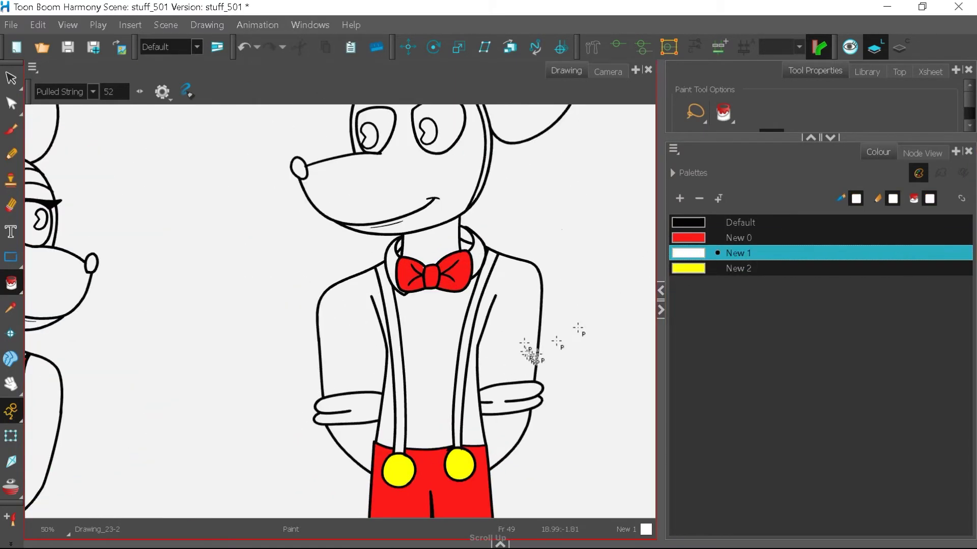
pyautogui.click(514, 351)
pyautogui.click(477, 421)
pyautogui.click(357, 330)
pyautogui.scroll(5, 488, 274)
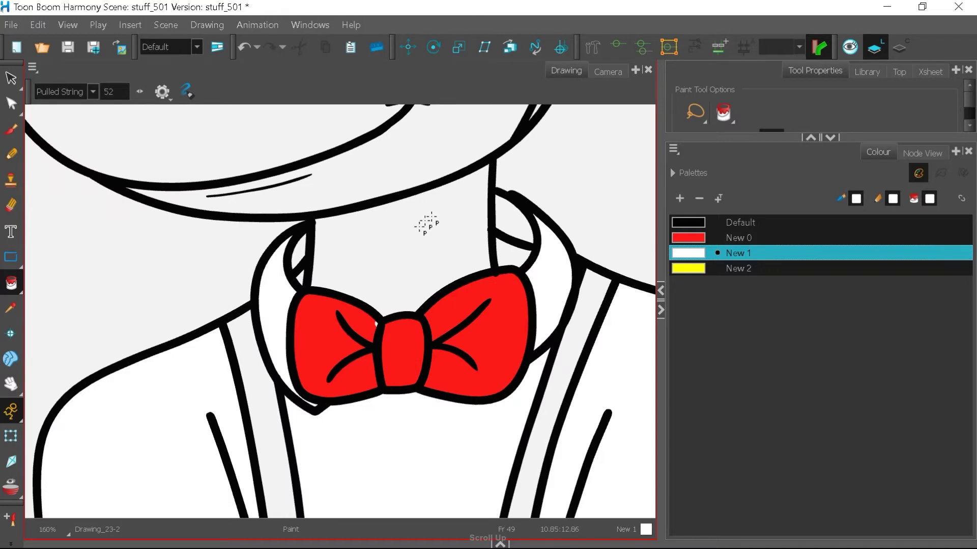
# Add a dark grey colour and fill the inner collar areas beside the suspenders mouse's neck.
pyautogui.click(680, 198)
pyautogui.doubleClick(696, 283)
pyautogui.click(638, 356)
pyautogui.click(797, 118)
pyautogui.click(515, 216)
pyautogui.click(299, 253)
pyautogui.scroll(-6, 483, 234)
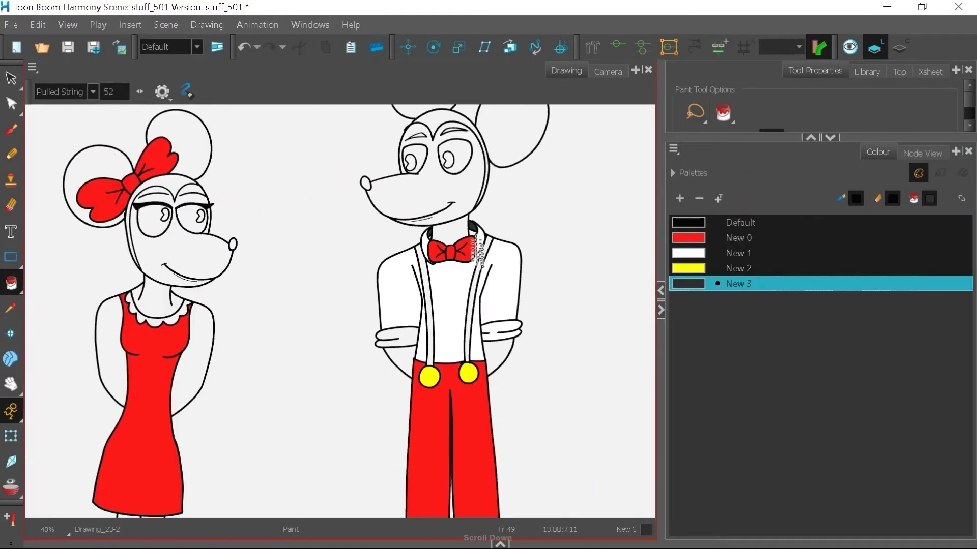
# Fill both of the suspenders mouse's shoes with yellow.
pyautogui.doubleClick(698, 282)
pyautogui.click(689, 269)
pyautogui.click(524, 480)
pyautogui.click(461, 480)
pyautogui.scroll(-1, 479, 490)
pyautogui.scroll(1, 501, 462)
# Change the drawing view's background colour to mid grey in the preferences.
pyautogui.click(39, 25)
pyautogui.click(113, 454)
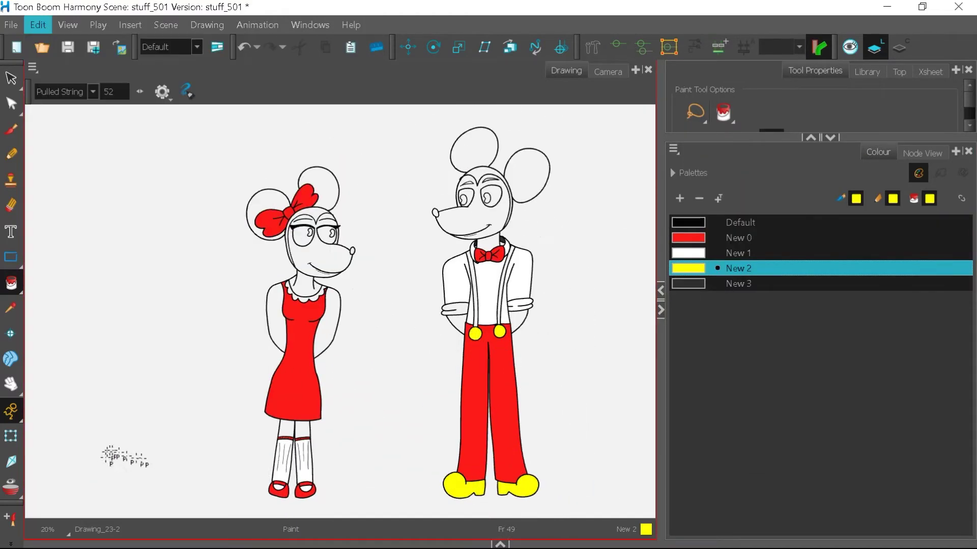
pyautogui.click(279, 400)
pyautogui.click(498, 112)
pyautogui.click(377, 332)
pyautogui.moveTo(612, 224); pyautogui.dragTo(612, 230)
pyautogui.click(524, 381)
pyautogui.click(538, 471)
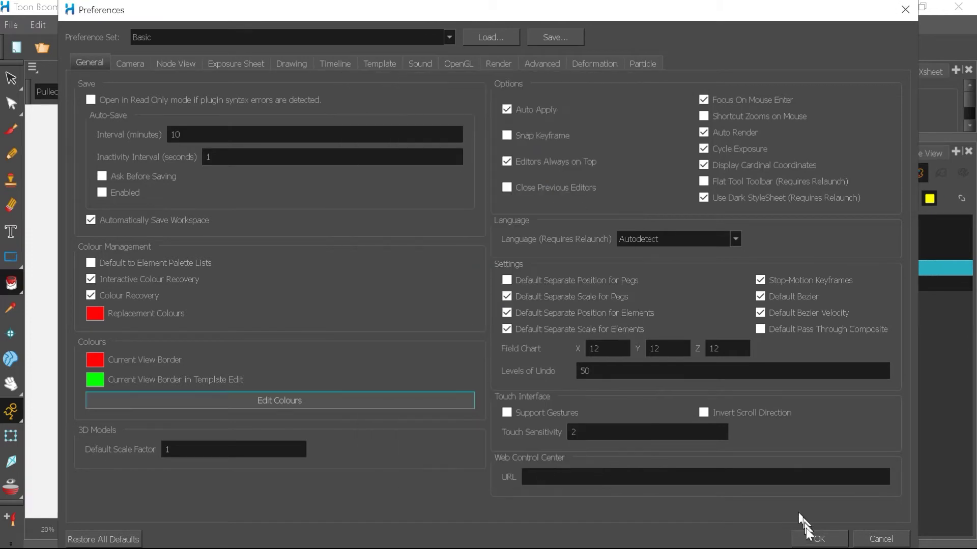
pyautogui.click(813, 537)
# Add a new colour to the palette and set it to a peach skin tone.
pyautogui.scroll(3, 547, 153)
pyautogui.click(702, 283)
pyautogui.click(692, 221)
pyautogui.click(679, 199)
pyautogui.rightClick(691, 300)
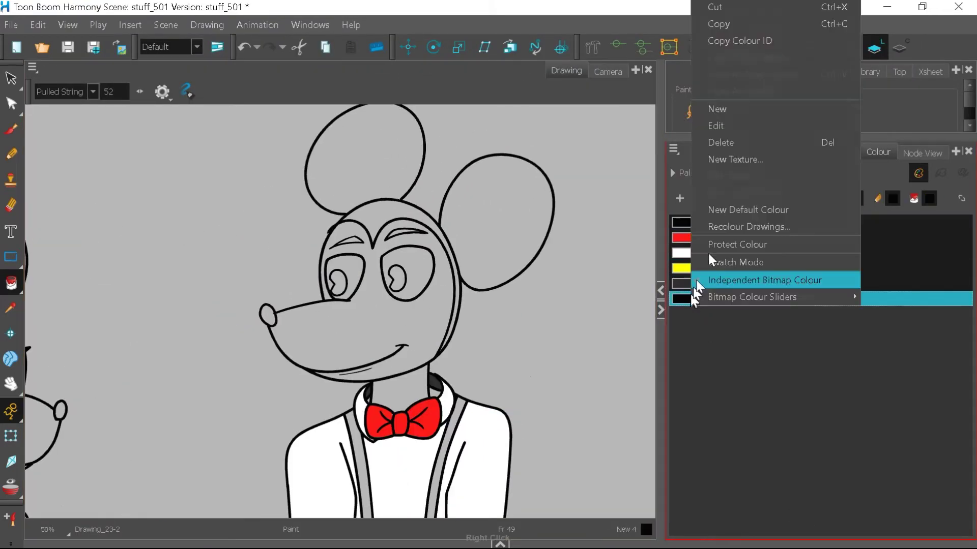
pyautogui.click(717, 125)
pyautogui.click(749, 409)
pyautogui.click(767, 197)
pyautogui.click(797, 120)
# Fill the ears and outer head areas of both mice with the default black.
pyautogui.click(693, 223)
pyautogui.click(509, 247)
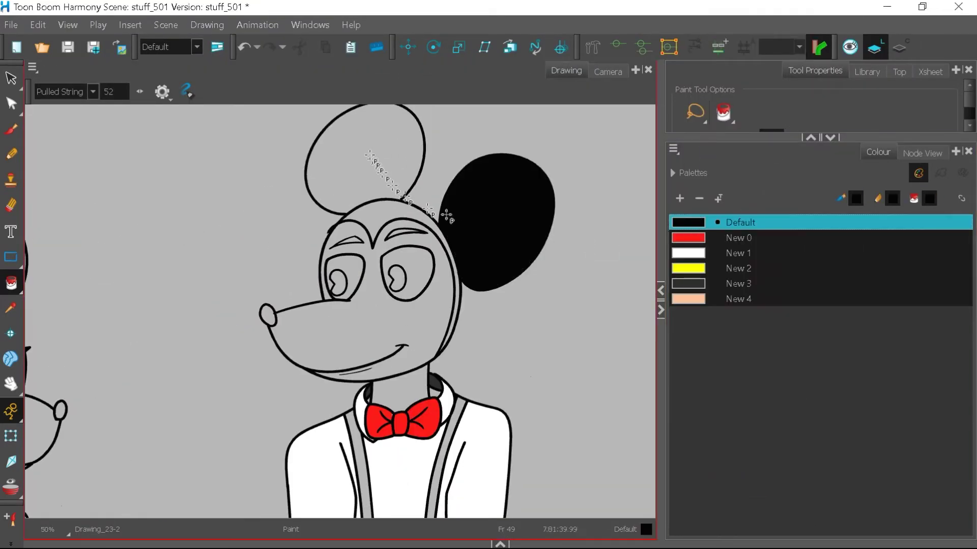
pyautogui.click(380, 168)
pyautogui.scroll(-1, 565, 326)
pyautogui.click(277, 231)
pyautogui.click(170, 265)
# Fill the faces of both mice with the peach skin tone.
pyautogui.click(692, 299)
pyautogui.click(508, 270)
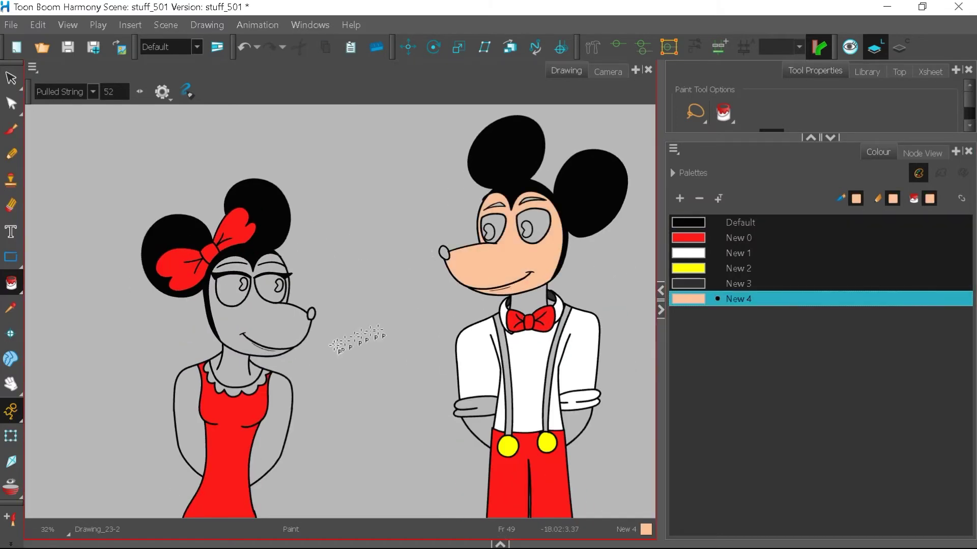
pyautogui.click(279, 326)
pyautogui.scroll(2, 285, 322)
pyautogui.scroll(-1, 295, 346)
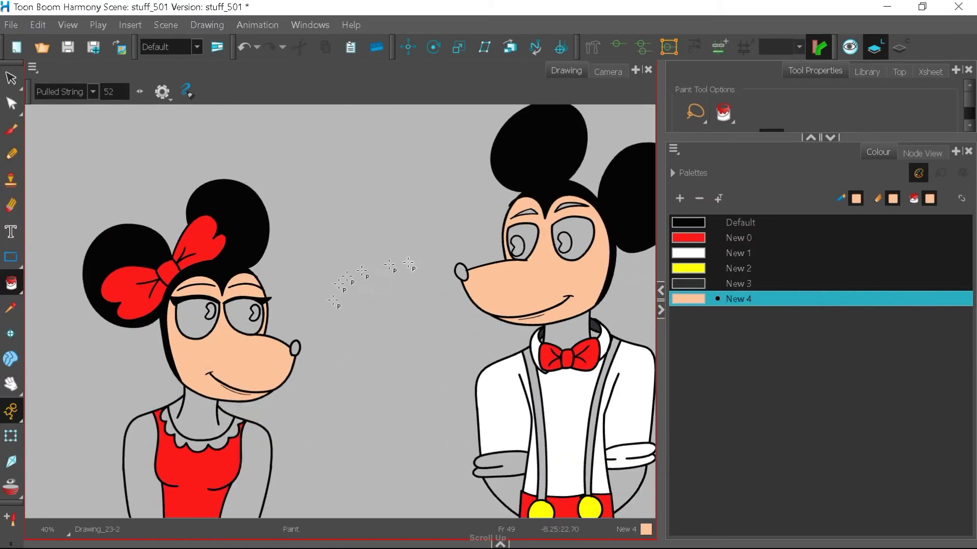
# Adjust the peach skin colour to a paler tone.
pyautogui.rightClick(700, 299)
pyautogui.click(717, 126)
pyautogui.moveTo(643, 120); pyautogui.dragTo(752, 104)
pyautogui.click(725, 150)
pyautogui.click(904, 103)
pyautogui.scroll(-1, 473, 262)
# Fill the suspenders mouse's neck and forearms with black and the rolled sleeve cuffs with white.
pyautogui.click(693, 222)
pyautogui.click(559, 311)
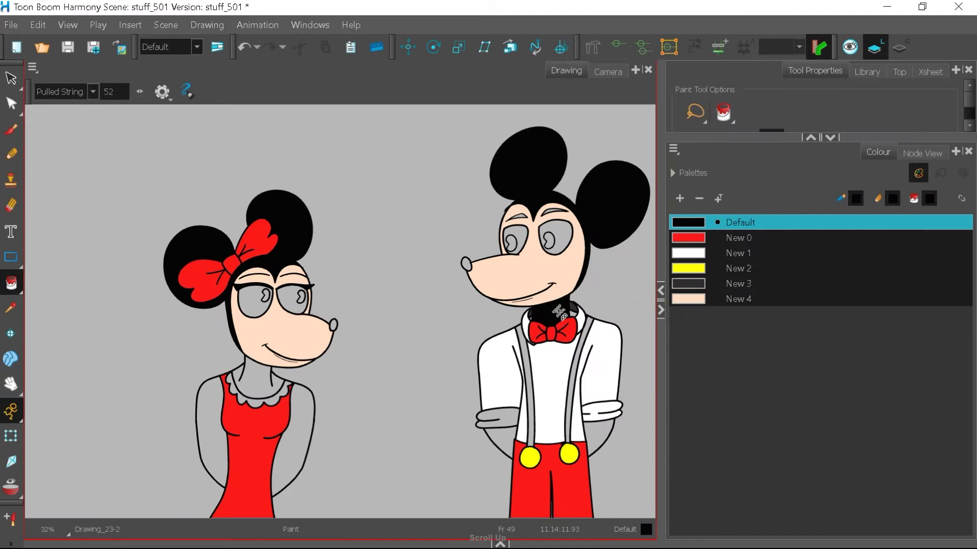
pyautogui.scroll(3, 573, 313)
pyautogui.scroll(-3, 469, 324)
pyautogui.click(588, 395)
pyautogui.click(693, 253)
pyautogui.click(585, 375)
pyautogui.click(693, 222)
pyautogui.scroll(-3, 592, 292)
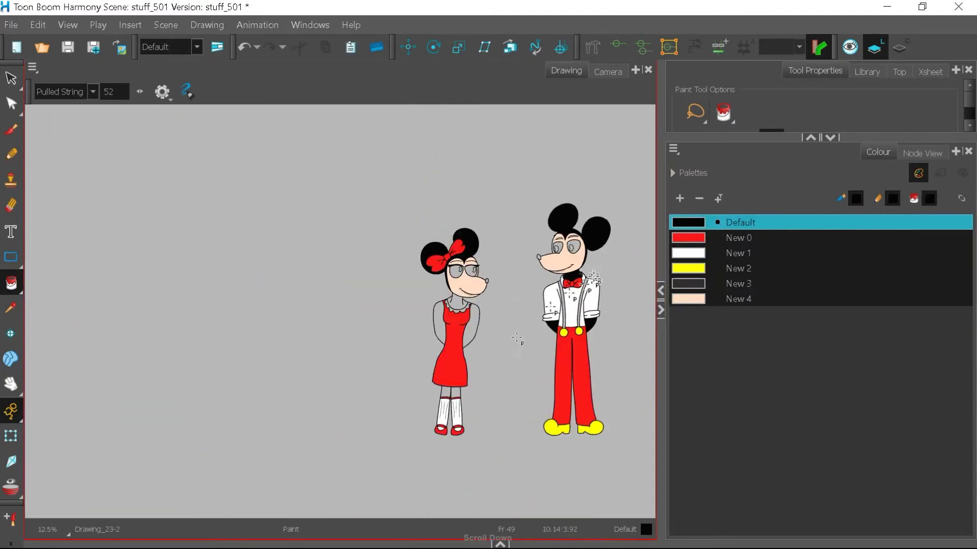
# Try to fill the dress mouse's arms and legs with black and undo the fills.
pyautogui.scroll(2, 468, 381)
pyautogui.click(417, 257)
pyautogui.click(449, 212)
pyautogui.scroll(2, 447, 302)
pyautogui.click(693, 253)
pyautogui.click(448, 302)
pyautogui.scroll(-1, 446, 265)
pyautogui.click(245, 47)
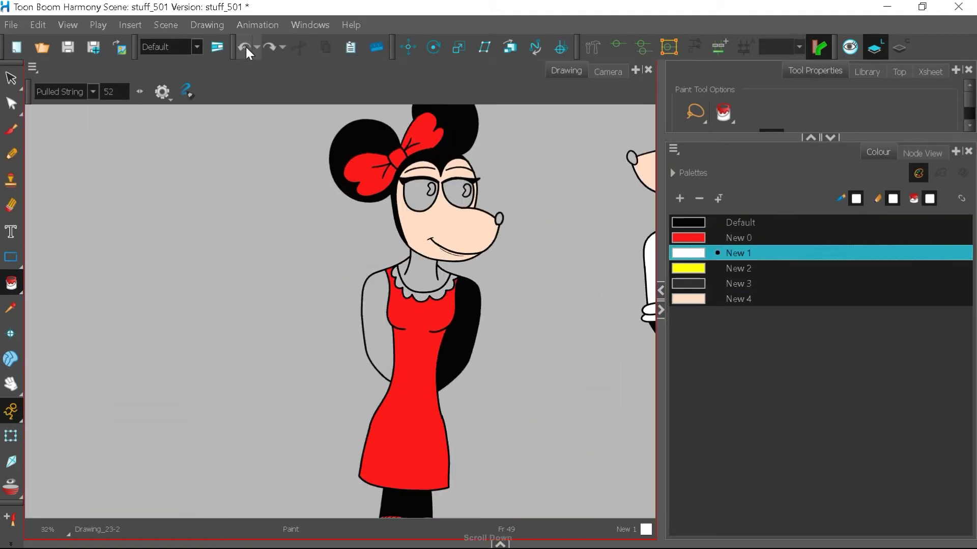
pyautogui.click(244, 48)
pyautogui.scroll(-2, 219, 252)
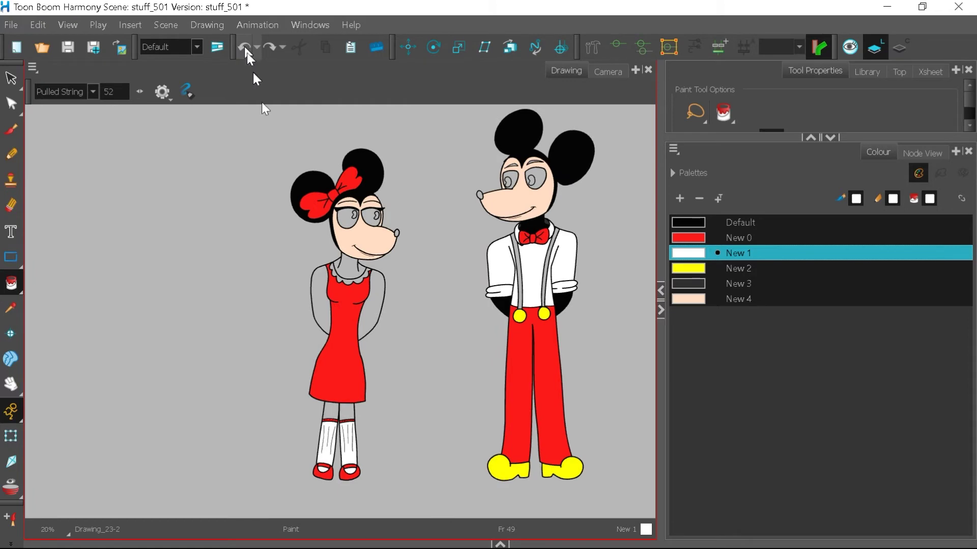
# Add a new colour to the palette and set it to a near-black grey.
pyautogui.scroll(2, 360, 312)
pyautogui.click(687, 284)
pyautogui.scroll(-2, 393, 381)
pyautogui.click(680, 199)
pyautogui.rightClick(701, 314)
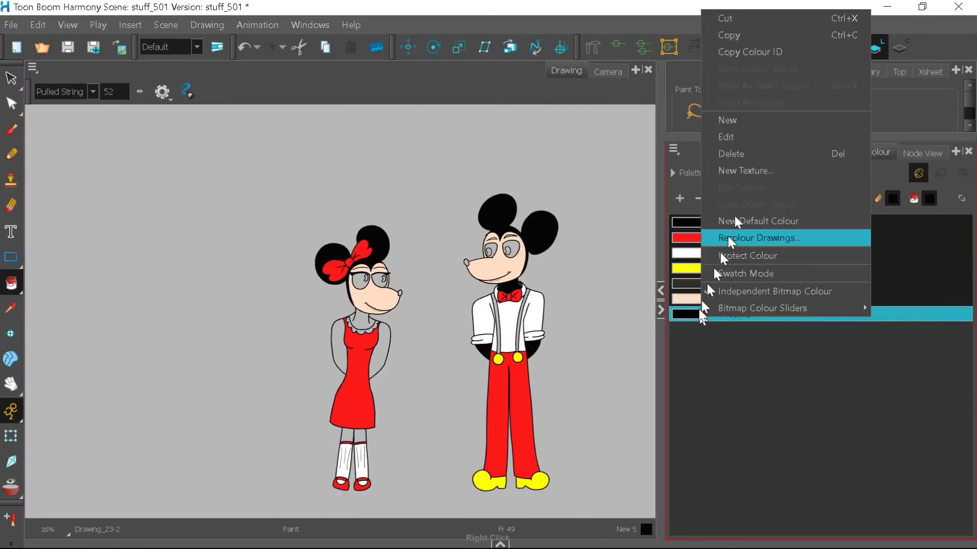
pyautogui.click(709, 291)
pyautogui.click(898, 103)
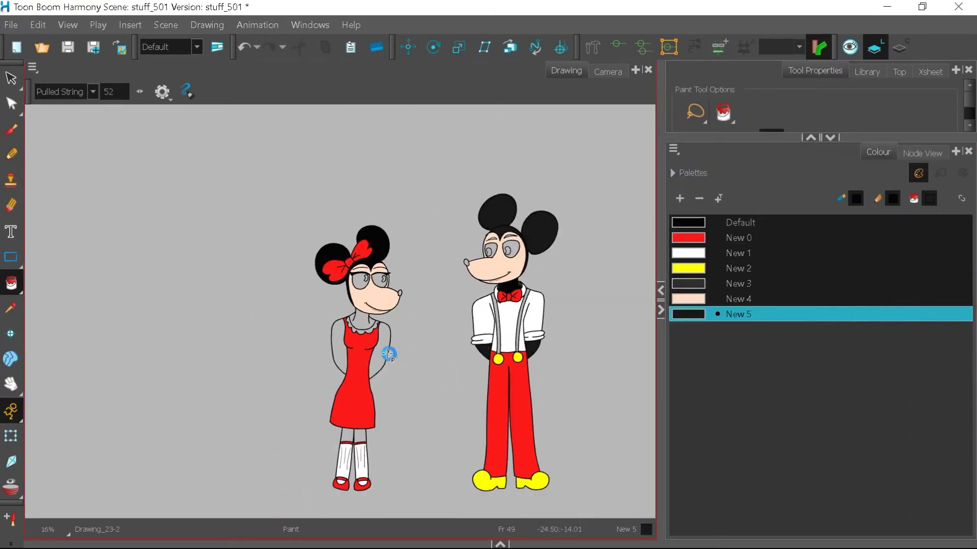
# Fill both mice's ears and the dress mouse's neck, arms and legs with the near-black colour.
pyautogui.scroll(-1, 475, 351)
pyautogui.scroll(6, 488, 265)
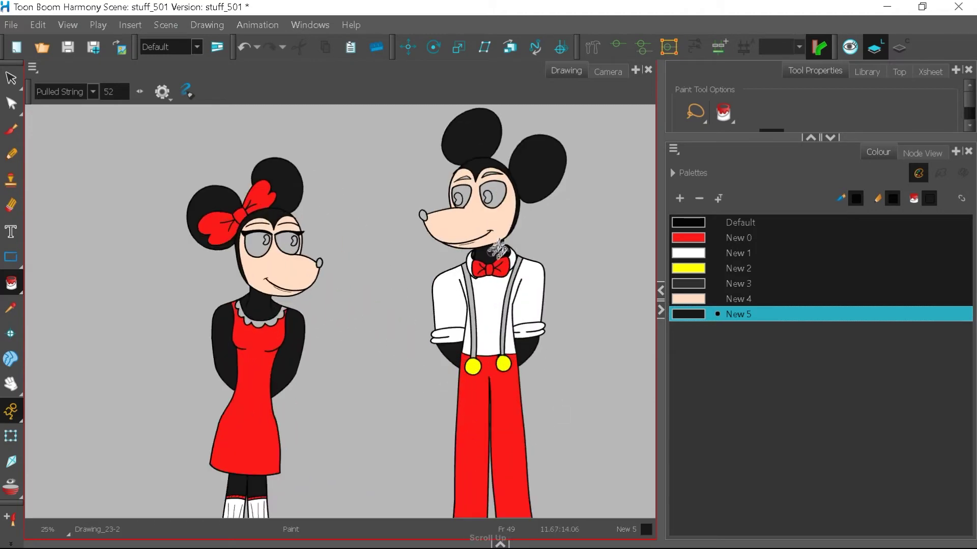
pyautogui.scroll(-1, 477, 232)
pyautogui.scroll(-4, 504, 253)
# Darken the near-black body colour slightly by lowering its value.
pyautogui.rightClick(699, 315)
pyautogui.click(710, 291)
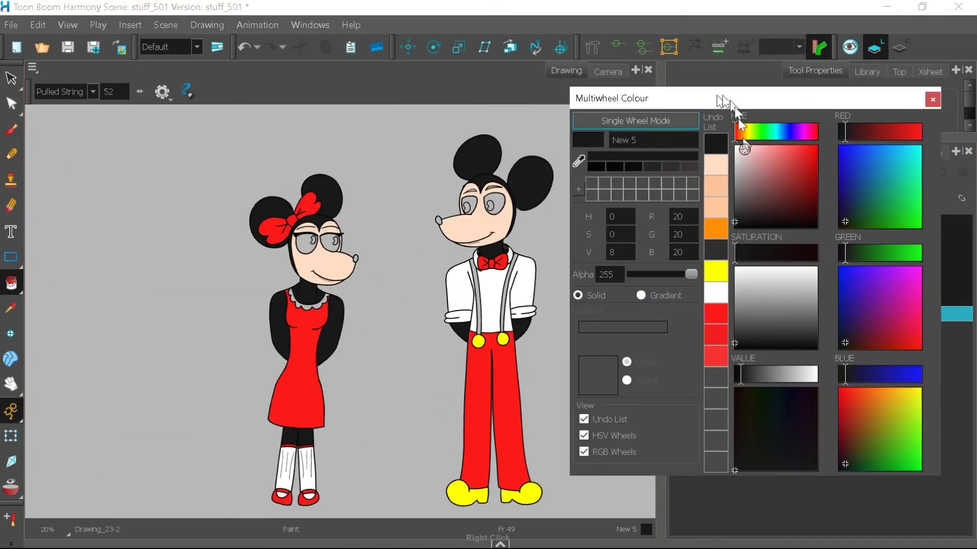
pyautogui.moveTo(736, 342); pyautogui.dragTo(737, 347)
pyautogui.click(932, 99)
# Undo the near-black fills on the dress mouse's neck, arms and legs.
pyautogui.click(738, 237)
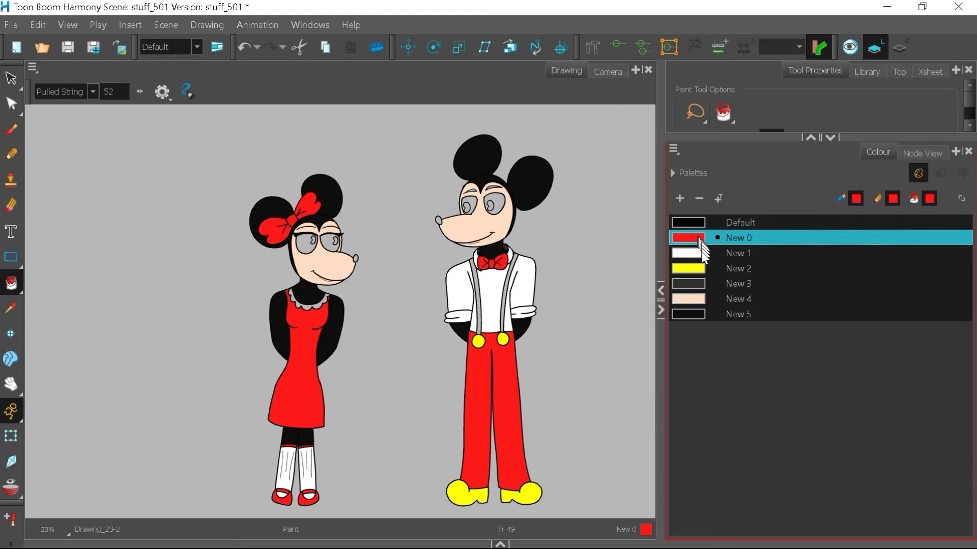
pyautogui.click(738, 253)
pyautogui.scroll(4, 305, 324)
pyautogui.click(246, 48)
pyautogui.click(246, 48)
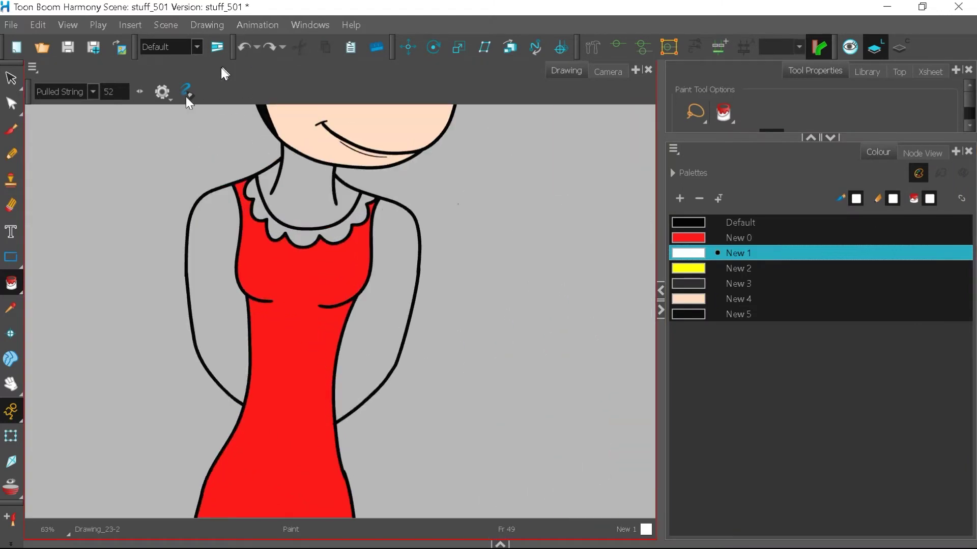
# Remove the red fill from the dress mouse's dress with the Unpaint tool.
pyautogui.scroll(-3, 34, 118)
pyautogui.moveTo(11, 282); pyautogui.dragTo(74, 364)
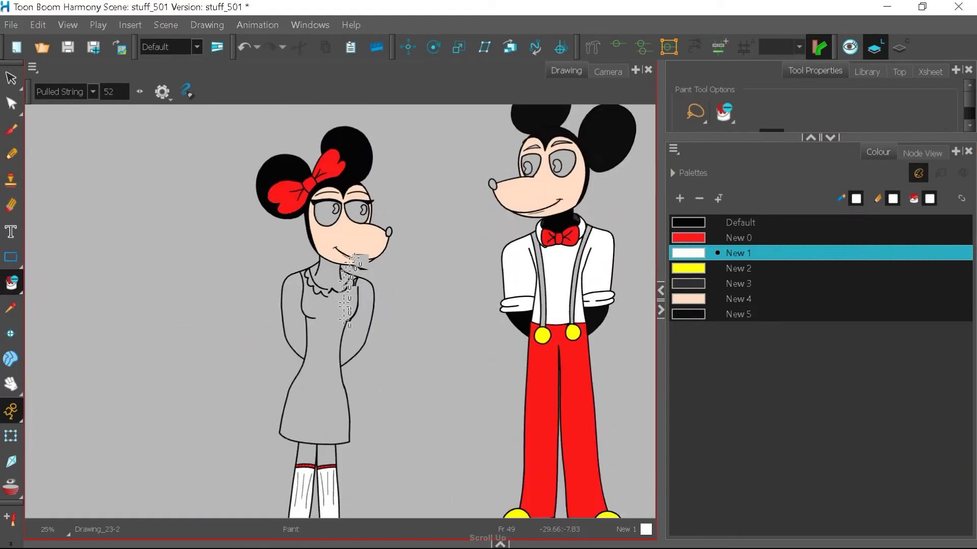
pyautogui.scroll(5, 18, 132)
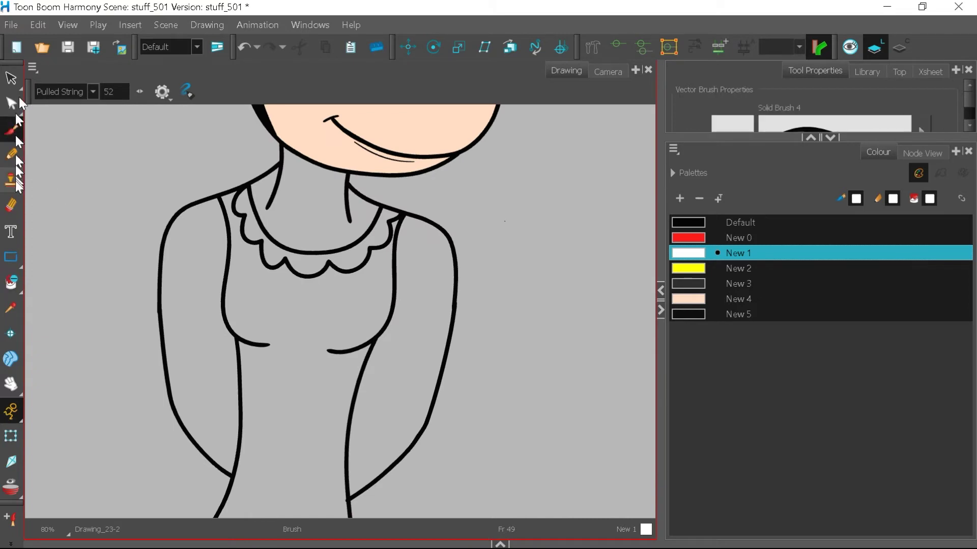
# Erase the upper ends of both armhole lines on the dress mouse's bodice below the shoulders.
pyautogui.click(11, 206)
pyautogui.scroll(3, 220, 251)
pyautogui.scroll(-1, 224, 229)
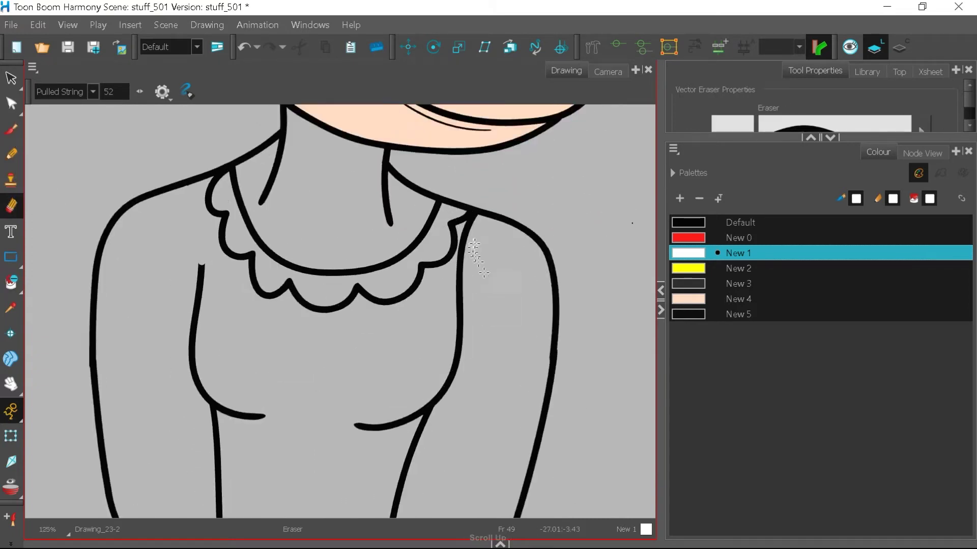
pyautogui.scroll(2, 469, 236)
pyautogui.moveTo(465, 237); pyautogui.dragTo(463, 217)
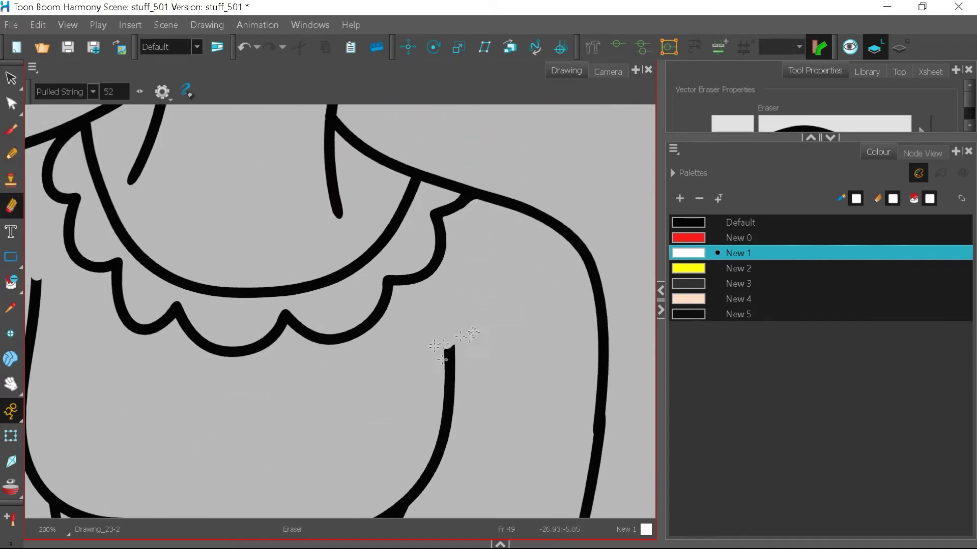
pyautogui.scroll(-2, 442, 356)
# Brush tapered black tips onto the shortened armhole lines of the dress mouse's bodice.
pyautogui.hotkey('alt', 'b')
pyautogui.click(688, 222)
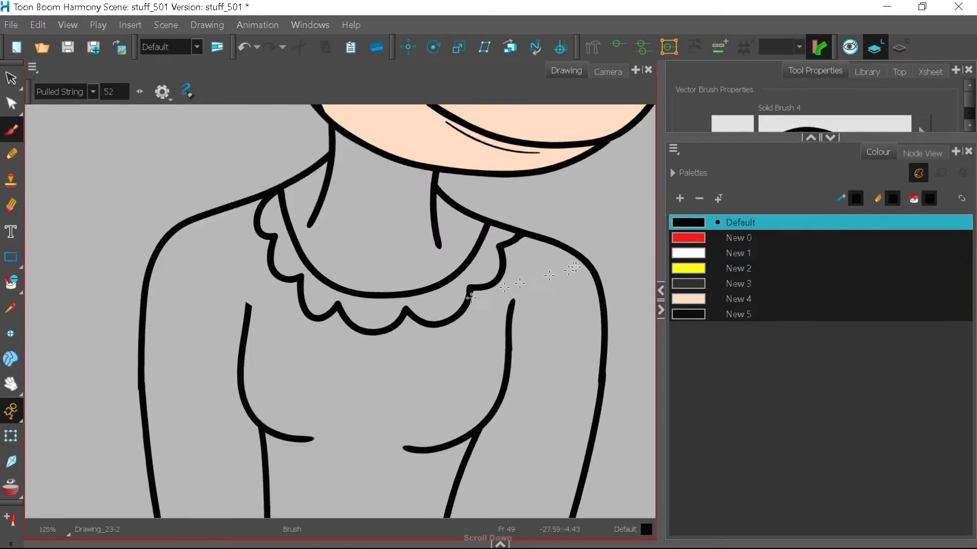
pyautogui.scroll(2, 295, 328)
pyautogui.moveTo(222, 320); pyautogui.dragTo(219, 263)
pyautogui.scroll(-7, 419, 241)
pyautogui.scroll(2, 490, 278)
# Fill the dress mouse's dress with the red New 0 colour.
pyautogui.click(11, 283)
pyautogui.click(688, 238)
pyautogui.click(411, 274)
pyautogui.scroll(-2, 410, 275)
pyautogui.scroll(-2, 411, 239)
pyautogui.scroll(1, 427, 229)
# Fill the dress mouse's neck and legs with the Default black.
pyautogui.click(688, 222)
pyautogui.scroll(2, 402, 244)
pyautogui.click(379, 241)
pyautogui.scroll(-5, 407, 325)
pyautogui.click(403, 380)
pyautogui.scroll(3, 560, 229)
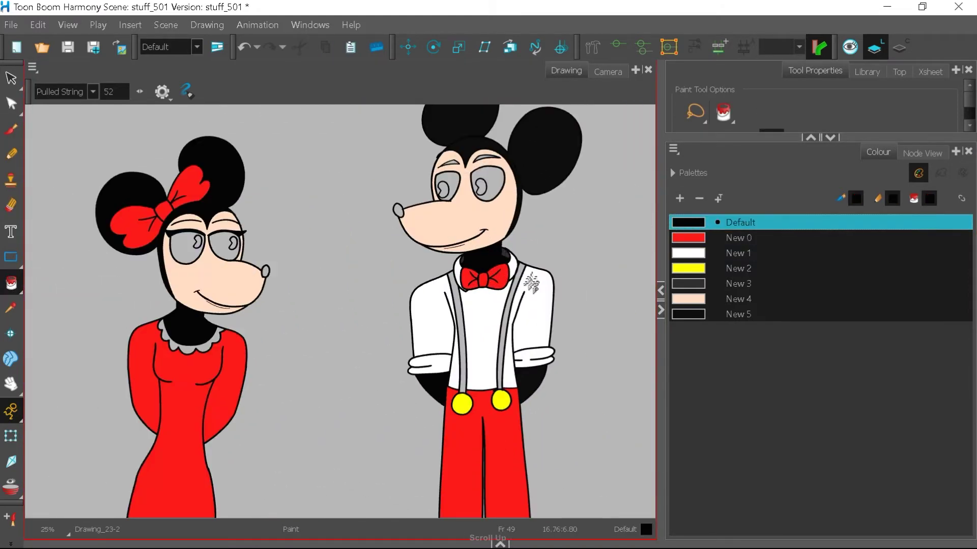
pyautogui.scroll(3, 532, 283)
pyautogui.scroll(-3, 453, 110)
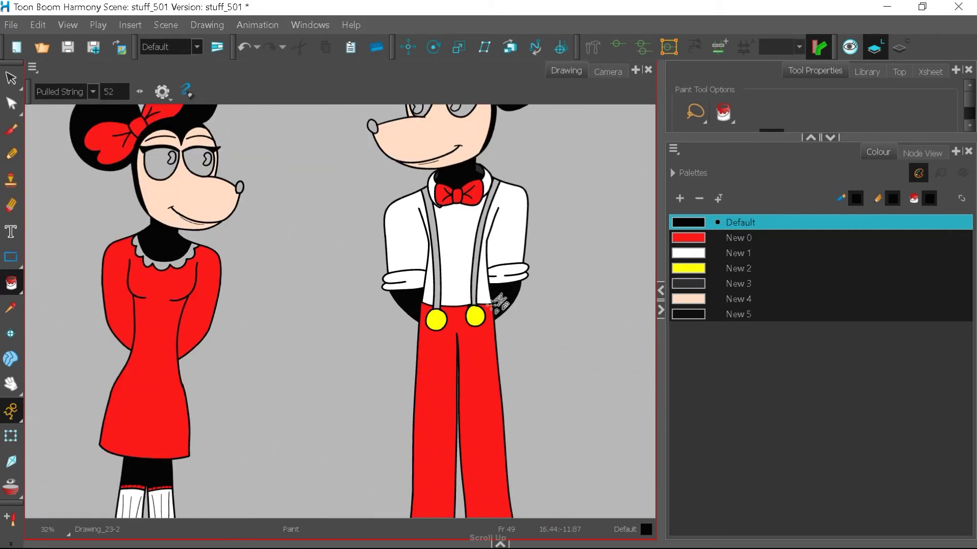
pyautogui.scroll(-3, 489, 388)
# Fill the suspenders mouse's nose and pupils black and the eyes white.
pyautogui.scroll(5, 494, 235)
pyautogui.click(286, 311)
pyautogui.scroll(2, 448, 271)
pyautogui.click(690, 253)
pyautogui.click(426, 269)
pyautogui.click(319, 260)
pyautogui.scroll(2, 399, 278)
pyautogui.click(688, 222)
pyautogui.click(397, 272)
pyautogui.click(255, 281)
# Fill the dress mouse's pupils and nose black and the eyes white.
pyautogui.scroll(-4, 509, 198)
pyautogui.scroll(4, 323, 240)
pyautogui.click(329, 219)
pyautogui.click(466, 224)
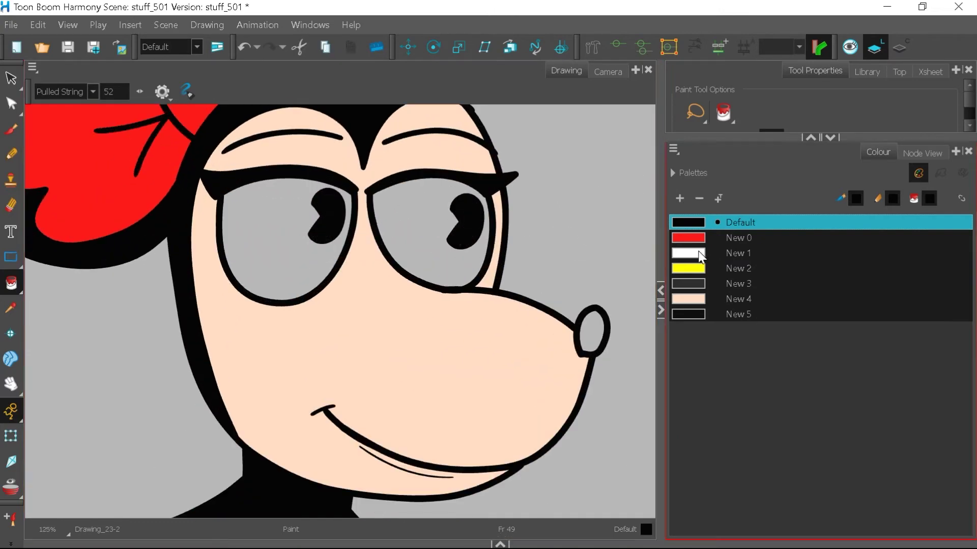
pyautogui.click(692, 253)
pyautogui.click(423, 235)
pyautogui.click(293, 239)
pyautogui.scroll(-2, 359, 188)
pyautogui.click(688, 222)
pyautogui.click(507, 278)
pyautogui.scroll(-5, 379, 230)
pyautogui.scroll(-1, 389, 305)
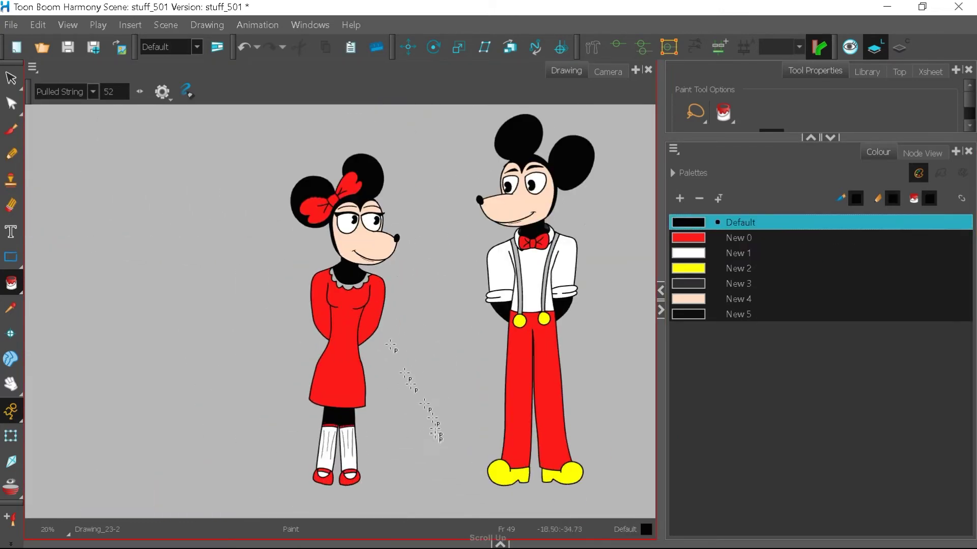
# Fill the scalloped collar of the dress with white.
pyautogui.scroll(4, 358, 279)
pyautogui.click(688, 256)
pyautogui.click(384, 293)
pyautogui.scroll(-4, 418, 325)
# Try to brush a black scallop inside the corner of the dress hem.
pyautogui.scroll(5, 390, 450)
pyautogui.click(12, 130)
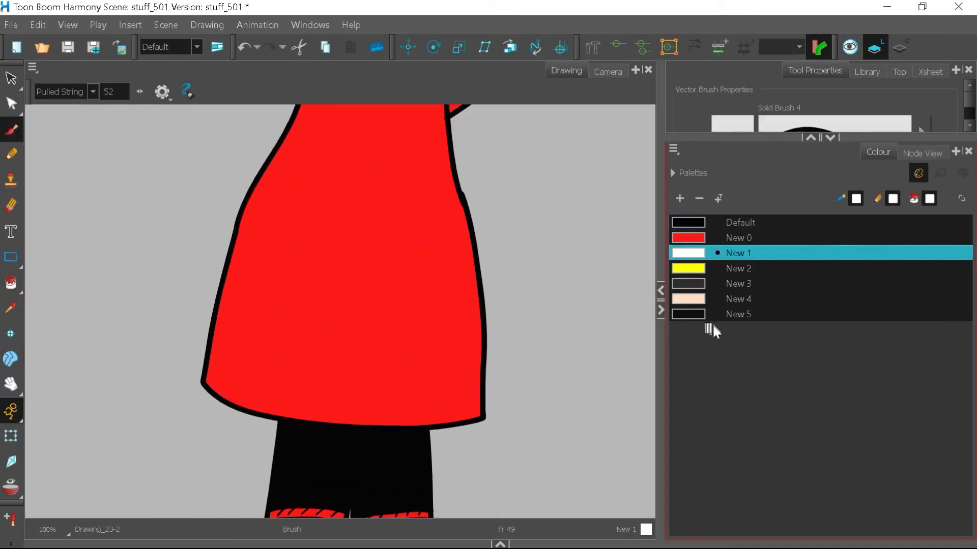
pyautogui.hotkey('ctrl', 'z')
pyautogui.click(691, 221)
pyautogui.moveTo(203, 381); pyautogui.dragTo(237, 382)
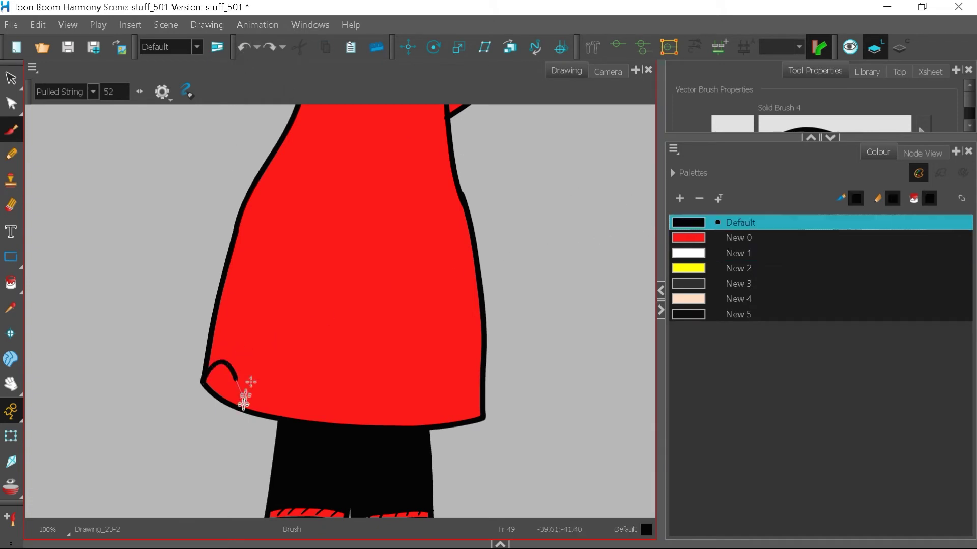
# Unpaint the dress mouse's legs and brush a black scalloped trim along and below the dress hem.
pyautogui.click(11, 283)
pyautogui.click(56, 329)
pyautogui.click(316, 478)
pyautogui.click(389, 473)
pyautogui.click(11, 129)
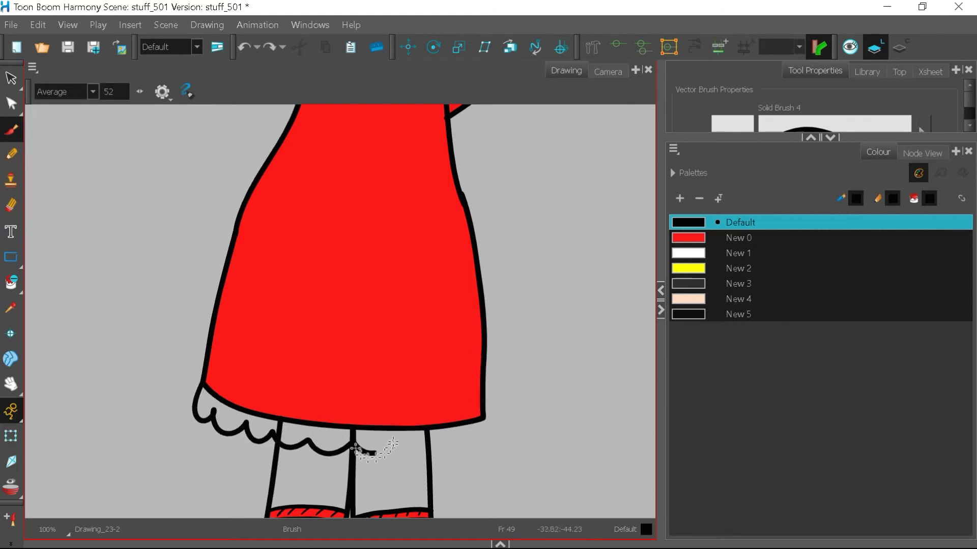
# Cut away the leg lines inside the scalloped hem trim and fill the trim white.
pyautogui.hotkey('alt', 't')
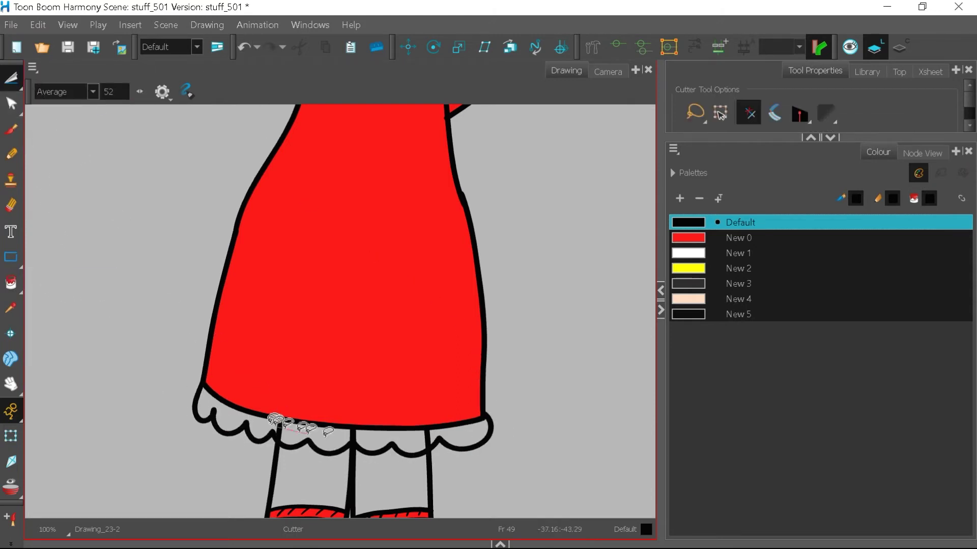
pyautogui.click(12, 283)
pyautogui.click(39, 280)
pyautogui.click(737, 253)
pyautogui.click(478, 434)
# Fill both of the dress mouse's legs below the hem trim with black again.
pyautogui.click(738, 223)
pyautogui.click(394, 478)
pyautogui.click(318, 475)
pyautogui.scroll(-4, 386, 413)
pyautogui.scroll(-2, 388, 407)
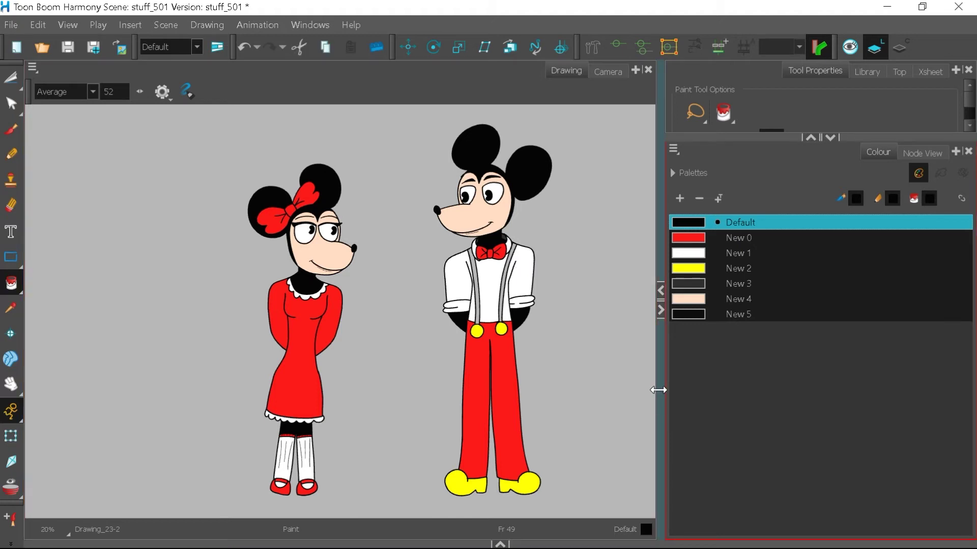
# Widen the drawing view and add a vivid pink colour to the palette for the blush lines.
pyautogui.moveTo(660, 393); pyautogui.dragTo(742, 393)
pyautogui.scroll(2, 399, 462)
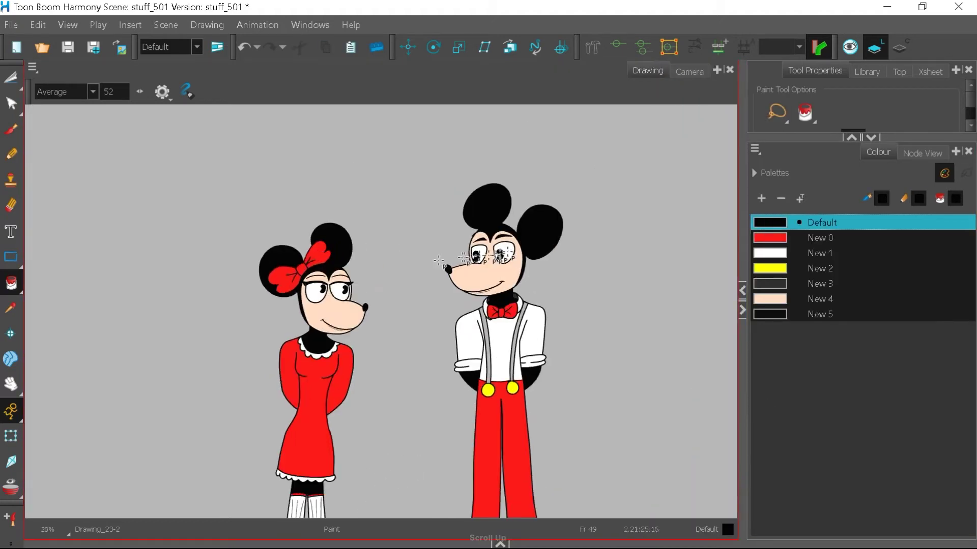
pyautogui.hotkey('alt', 'b')
pyautogui.click(760, 198)
pyautogui.doubleClick(769, 330)
pyautogui.click(813, 132)
pyautogui.click(798, 145)
pyautogui.click(813, 145)
pyautogui.click(933, 99)
# Brush short slanted pink blush lines on the suspenders mouse's cheek with Solid Brush 4 at size 25.
pyautogui.moveTo(582, 255); pyautogui.dragTo(572, 285)
pyautogui.scroll(7, 573, 285)
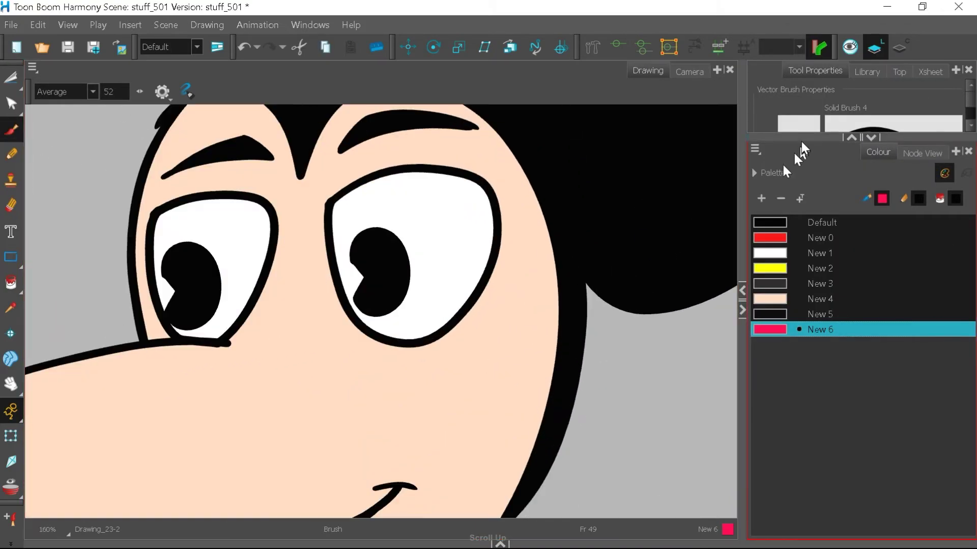
pyautogui.moveTo(813, 138); pyautogui.dragTo(798, 421)
pyautogui.click(819, 214)
pyautogui.moveTo(419, 392); pyautogui.dragTo(454, 353)
pyautogui.scroll(2, 477, 369)
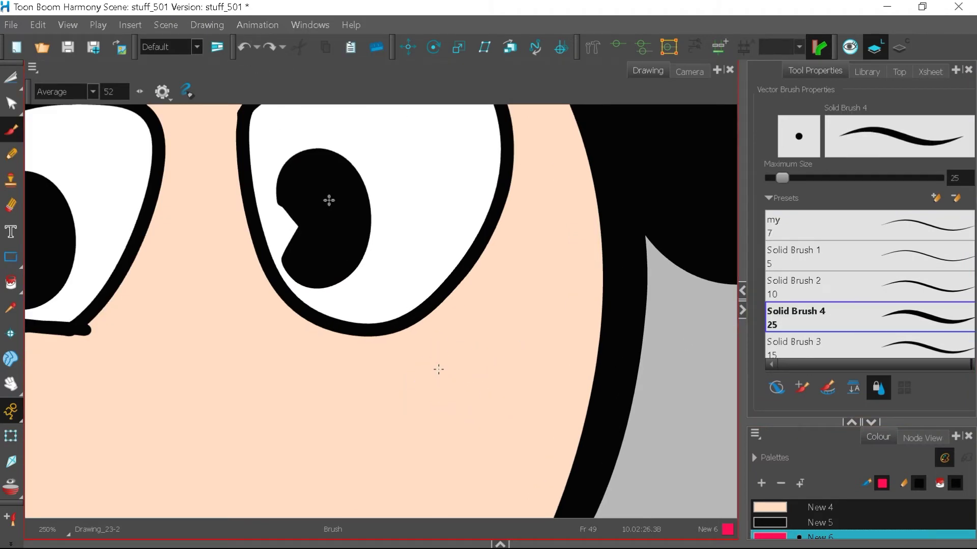
# Brush three slanted pink blush lines on the dress mouse's cheek below the eye.
pyautogui.scroll(-9, 592, 303)
pyautogui.scroll(9, 275, 355)
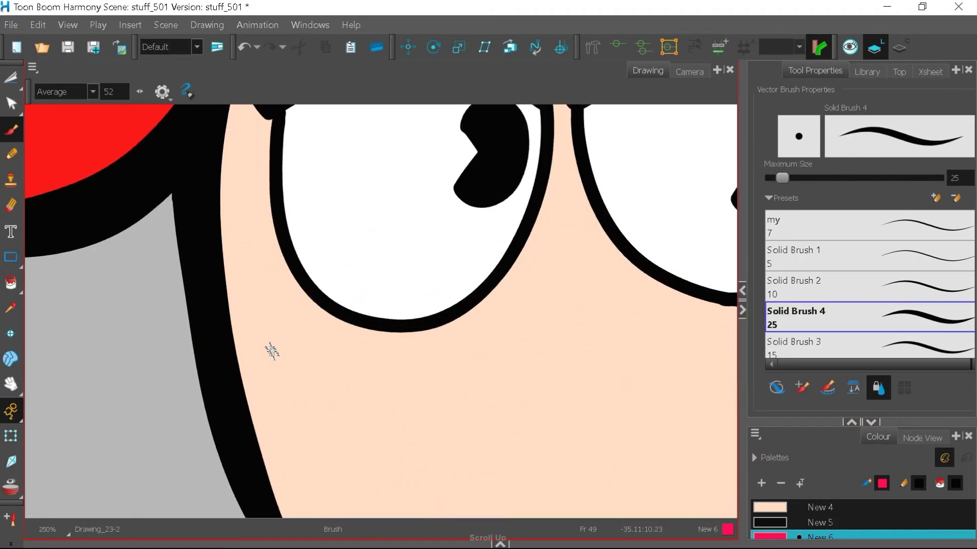
pyautogui.moveTo(339, 340); pyautogui.dragTo(363, 379)
pyautogui.scroll(-4, 394, 309)
pyautogui.moveTo(620, 320); pyautogui.dragTo(496, 346)
# Add a second, lighter pink to the palette.
pyautogui.moveTo(817, 422); pyautogui.dragTo(815, 238)
pyautogui.click(775, 433)
pyautogui.click(761, 300)
pyautogui.rightClick(778, 446)
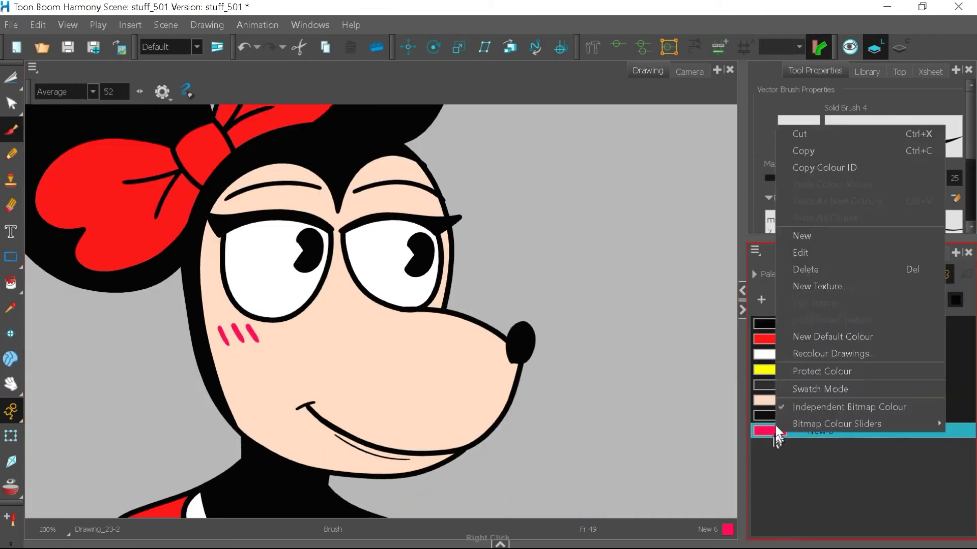
pyautogui.click(813, 267)
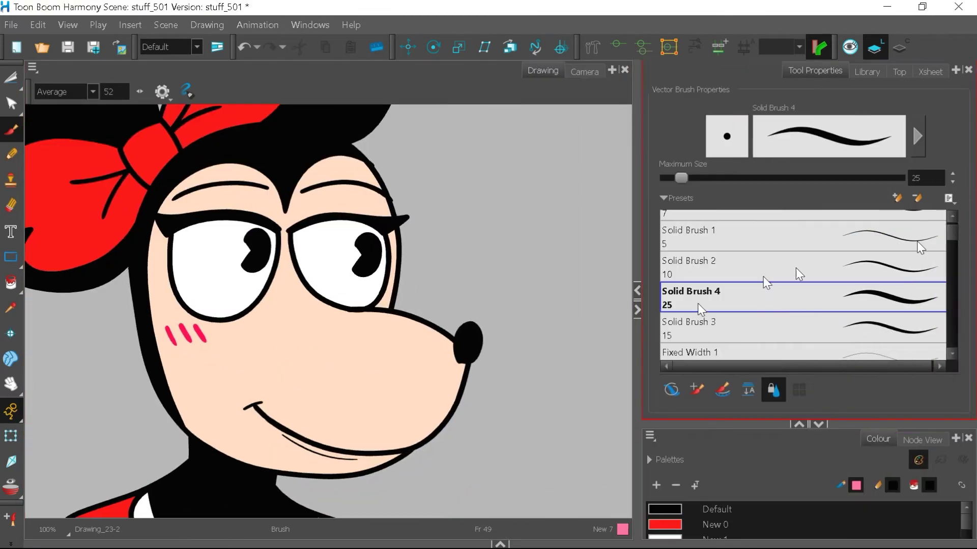
# Select the Soft Shading brush at size 89.6 and undo the last change.
pyautogui.scroll(-3, 953, 267)
pyautogui.scroll(-3, 910, 279)
pyautogui.click(758, 269)
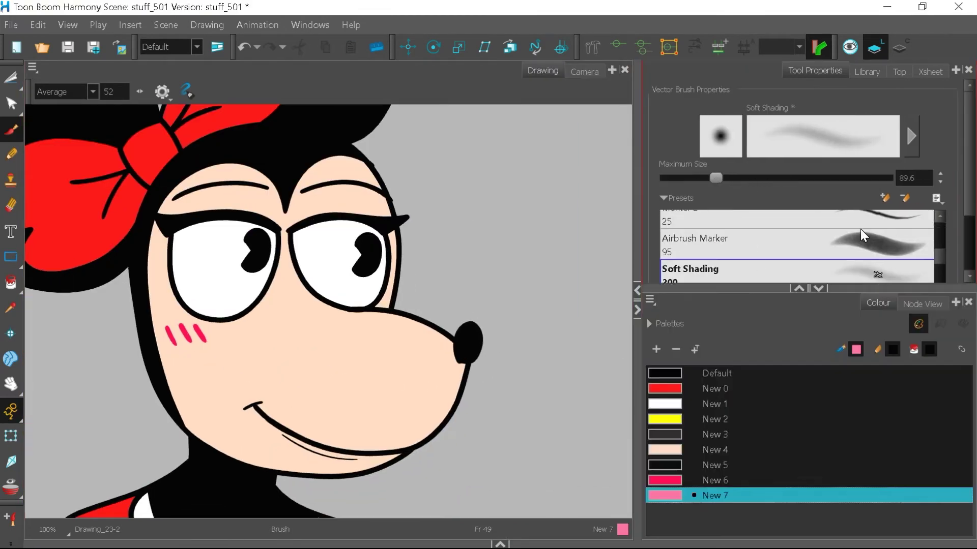
pyautogui.click(244, 47)
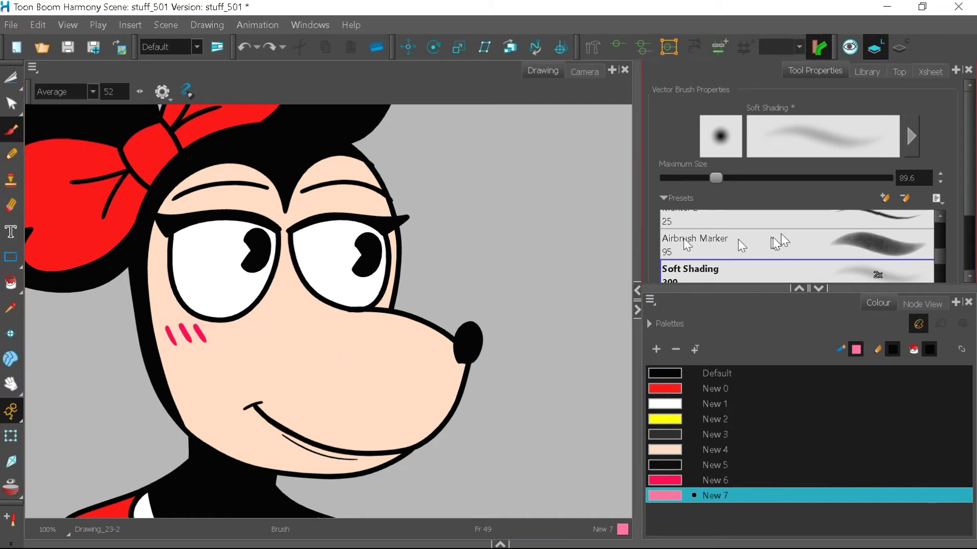
# Lighten the New 7 pink by lowering its saturation.
pyautogui.rightClick(681, 494)
pyautogui.click(716, 311)
pyautogui.moveTo(786, 146); pyautogui.dragTo(774, 146)
pyautogui.click(931, 98)
# Set the Soft Shading brush to size 133.6 and shade light pink over the dress mouse's blush lines.
pyautogui.moveTo(716, 178); pyautogui.dragTo(739, 178)
pyautogui.moveTo(170, 333); pyautogui.dragTo(205, 338)
pyautogui.scroll(-5, 164, 326)
pyautogui.scroll(8, 193, 300)
pyautogui.click(244, 47)
pyautogui.moveTo(242, 351)
pyautogui.mouseDown()
pyautogui.moveTo(164, 339)
pyautogui.moveTo(219, 299)
pyautogui.mouseUp()
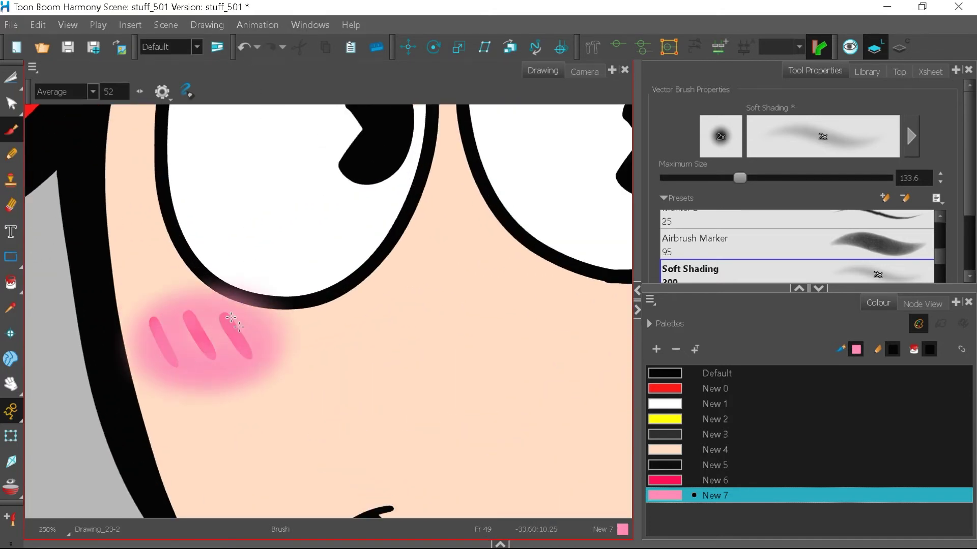
# Shade light pink softly over the suspenders mouse's blush lines.
pyautogui.scroll(-8, 208, 363)
pyautogui.moveTo(508, 285); pyautogui.dragTo(249, 366)
pyautogui.scroll(6, 464, 350)
pyautogui.moveTo(414, 352)
pyautogui.mouseDown()
pyautogui.moveTo(401, 355)
pyautogui.moveTo(473, 381)
pyautogui.moveTo(440, 341)
pyautogui.mouseUp()
pyautogui.scroll(-5, 486, 249)
pyautogui.moveTo(376, 315); pyautogui.dragTo(514, 292)
# Change the New 6 blush-line pink to hue 340, saturation 79 and value 99.
pyautogui.doubleClick(665, 480)
pyautogui.moveTo(762, 98); pyautogui.dragTo(814, 100)
pyautogui.moveTo(866, 148); pyautogui.dragTo(853, 148)
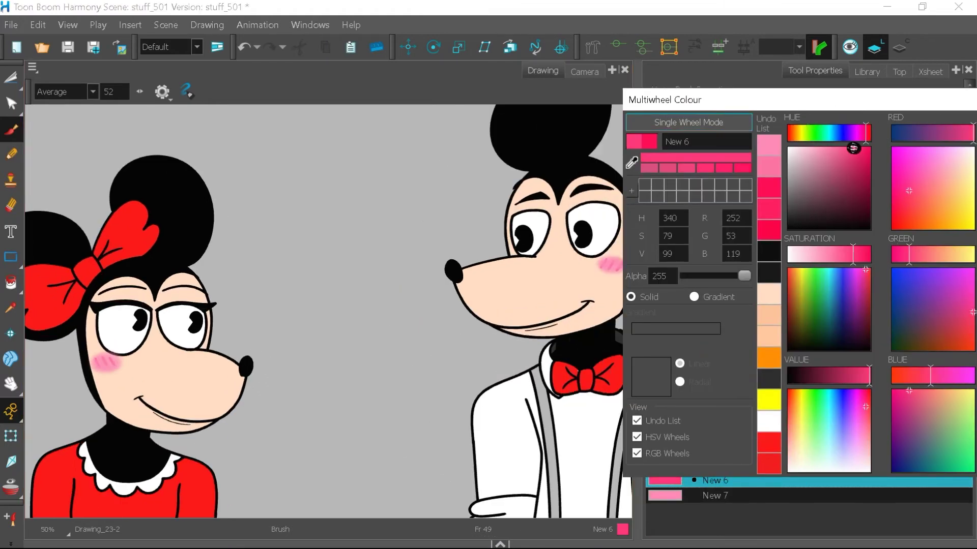
pyautogui.scroll(-2, 476, 416)
# Undo the blush lines, the soft shading and the added light pink on both mice.
pyautogui.click(244, 48)
pyautogui.click(244, 49)
pyautogui.scroll(-1, 386, 405)
pyautogui.click(245, 50)
pyautogui.click(244, 49)
pyautogui.click(245, 50)
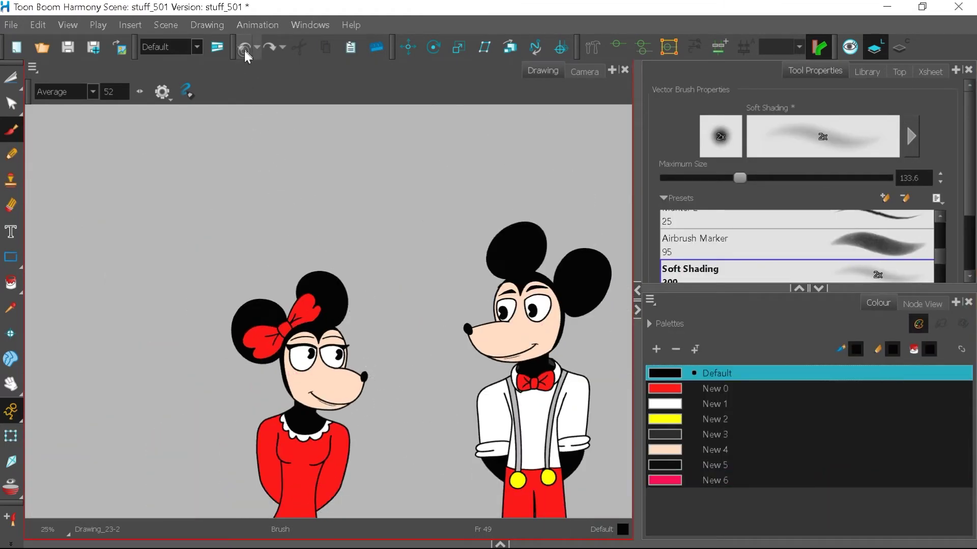
# Set the New 6 pink to hue 340, saturation 87 and value 100.
pyautogui.rightClick(684, 480)
pyautogui.click(710, 292)
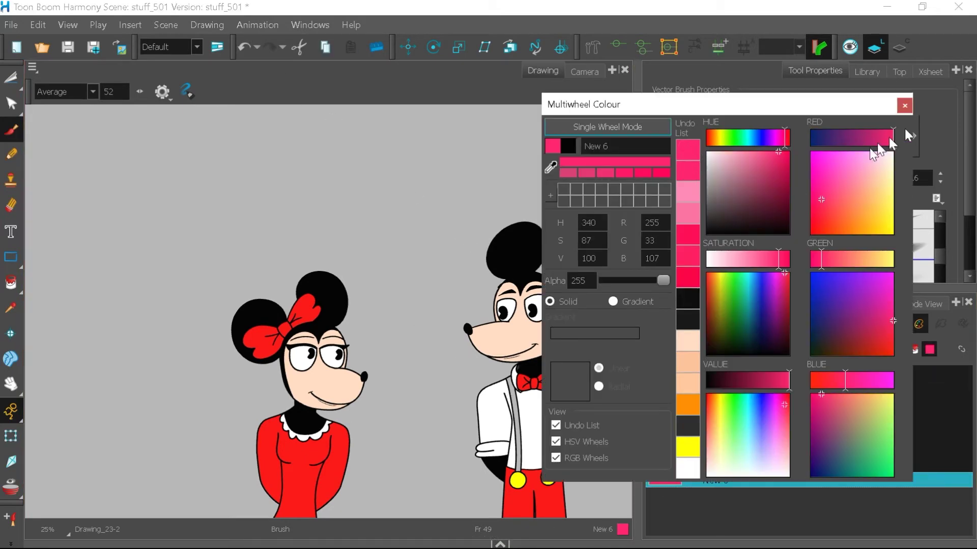
pyautogui.click(904, 105)
# Enlarge the brush preset list and select Solid Brush 4 at size 25.
pyautogui.moveTo(809, 288); pyautogui.dragTo(809, 425)
pyautogui.moveTo(952, 280); pyautogui.dragTo(952, 229)
pyautogui.click(712, 317)
# Brush slanted pink blush lines on the suspenders mouse's cheek below the eye.
pyautogui.scroll(1, 600, 315)
pyautogui.moveTo(637, 322); pyautogui.dragTo(687, 323)
pyautogui.scroll(7, 554, 324)
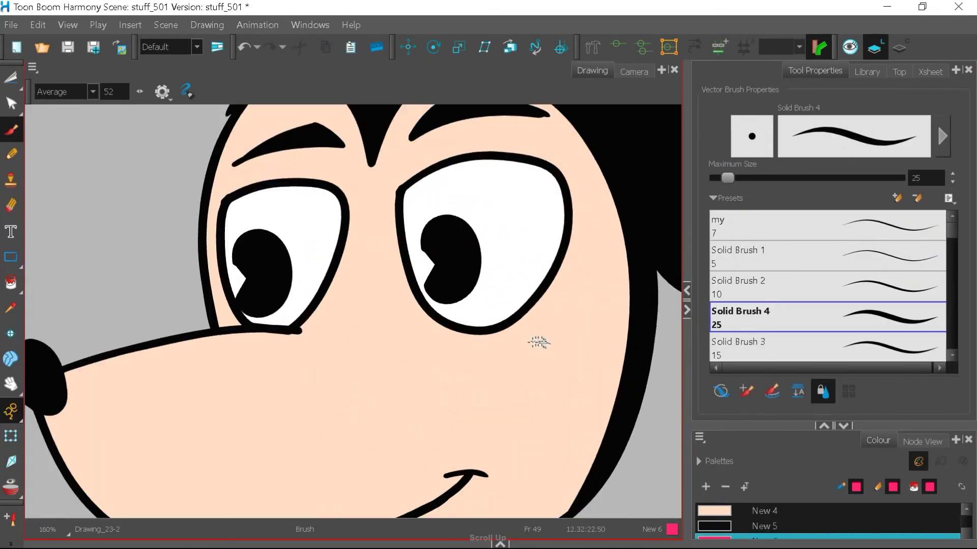
pyautogui.moveTo(546, 394); pyautogui.dragTo(545, 397)
pyautogui.scroll(-6, 643, 284)
# Brush three slanted New 6 pink blush lines on the dress mouse's cheek.
pyautogui.scroll(6, 204, 399)
pyautogui.moveTo(183, 362); pyautogui.dragTo(201, 410)
pyautogui.moveTo(213, 362); pyautogui.dragTo(238, 410)
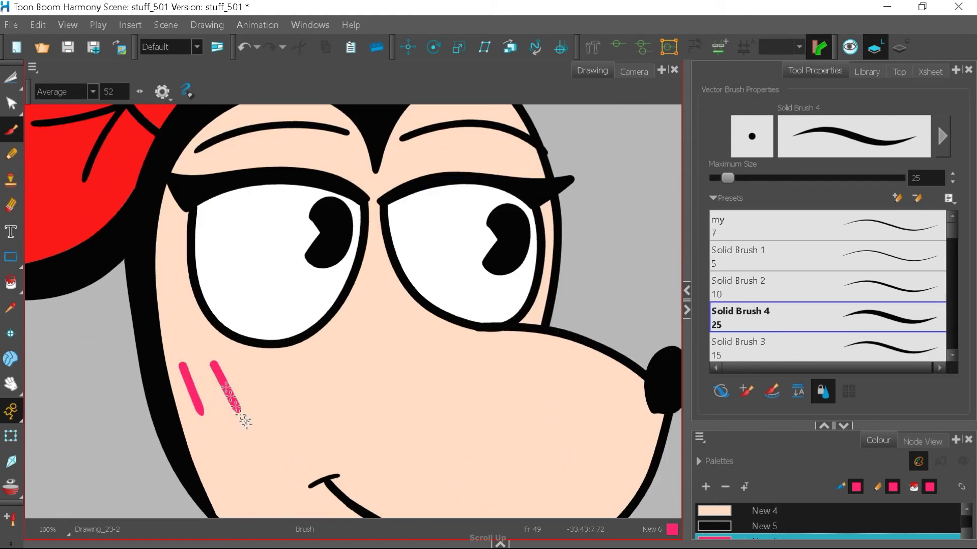
pyautogui.moveTo(243, 359); pyautogui.dragTo(266, 397)
pyautogui.scroll(-4, 330, 341)
pyautogui.scroll(3, 320, 387)
pyautogui.scroll(-5, 279, 325)
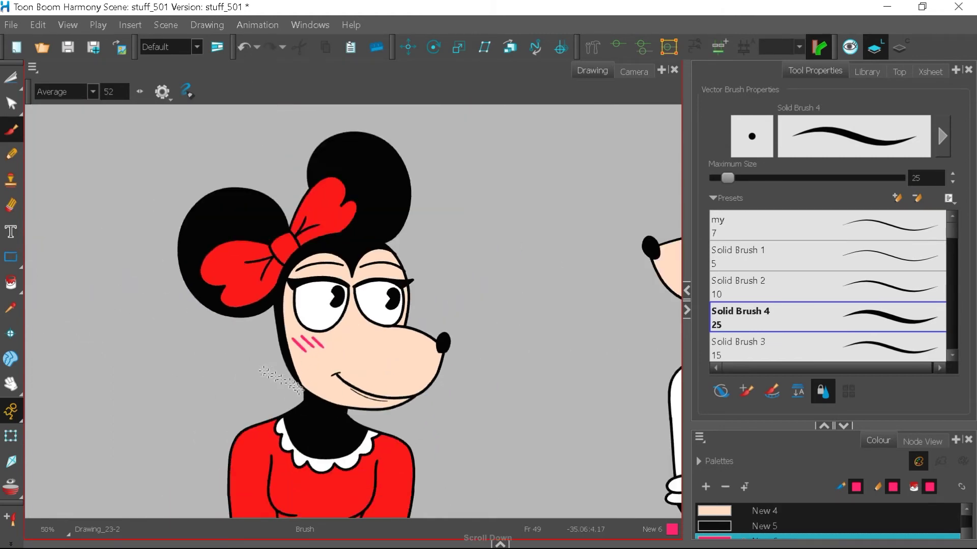
# Select the Soft Shading brush preset at size 200 and make the full palette list visible.
pyautogui.scroll(-5, 903, 328)
pyautogui.click(899, 324)
pyautogui.moveTo(833, 426); pyautogui.dragTo(833, 312)
# Add a lighter pink palette colour and shade it softly over the suspenders mouse's blush lines.
pyautogui.click(706, 373)
pyautogui.doubleClick(714, 519)
pyautogui.click(695, 213)
pyautogui.click(905, 105)
pyautogui.scroll(3, 602, 296)
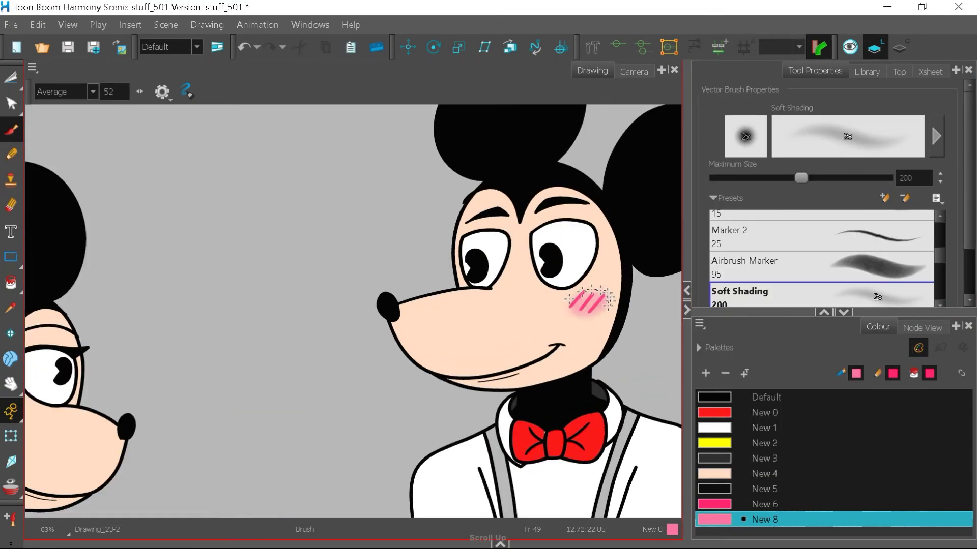
# Undo the last shading over the suspenders mouse's blush and enlarge the Soft Shading brush to 327.2.
pyautogui.scroll(4, 612, 279)
pyautogui.click(245, 47)
pyautogui.moveTo(801, 178); pyautogui.dragTo(828, 178)
# Try soft pink shading over the cheek blush with the enlarged brush, and undo it while keeping the added pink colour.
pyautogui.moveTo(554, 338)
pyautogui.mouseDown()
pyautogui.moveTo(519, 338)
pyautogui.moveTo(580, 338)
pyautogui.mouseUp()
pyautogui.scroll(-4, 635, 304)
pyautogui.scroll(-3, 659, 301)
pyautogui.scroll(6, 356, 361)
pyautogui.moveTo(184, 397); pyautogui.dragTo(217, 399)
pyautogui.scroll(-10, 274, 358)
pyautogui.scroll(3, 449, 344)
pyautogui.click(245, 47)
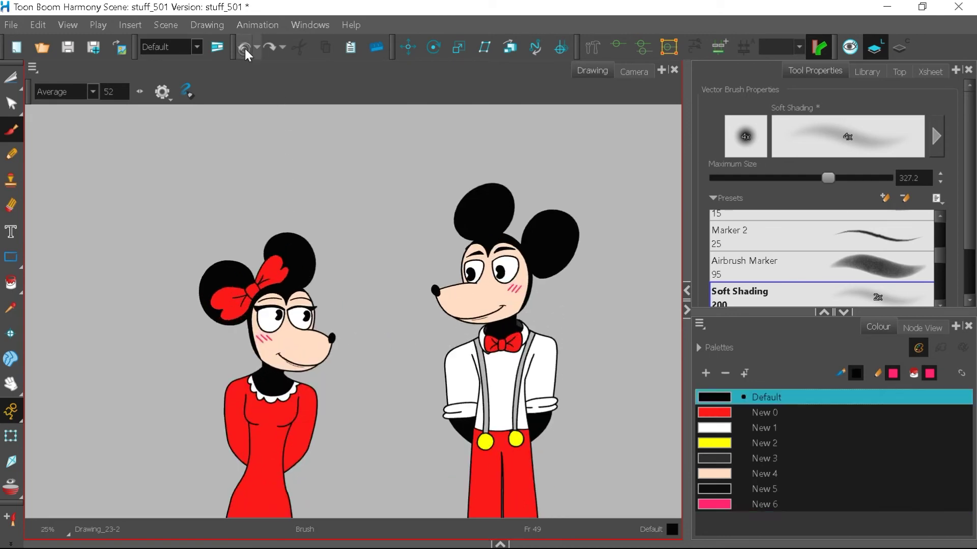
pyautogui.click(270, 47)
# Try to adjust the dress mouse's selected blush lines, and undo the changes.
pyautogui.click(12, 78)
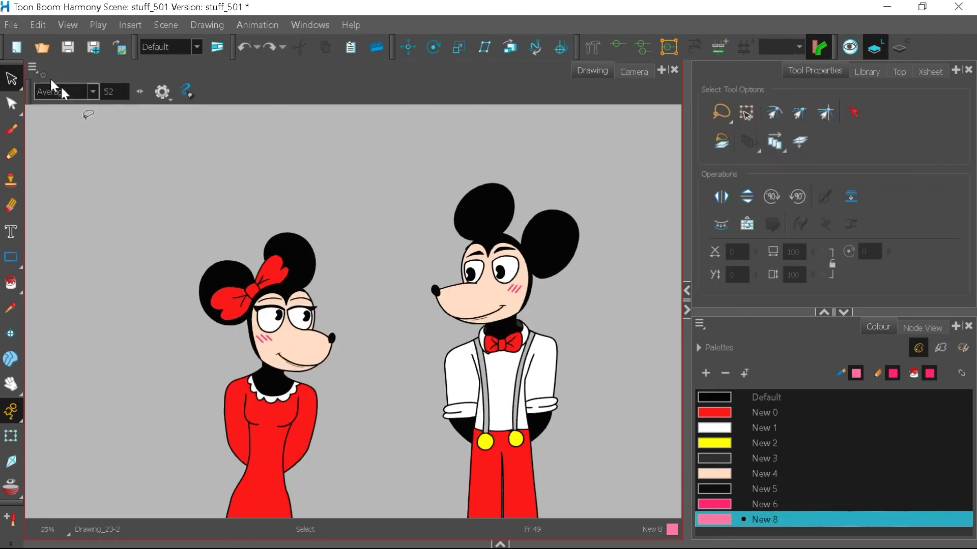
pyautogui.scroll(6, 270, 338)
pyautogui.click(277, 341)
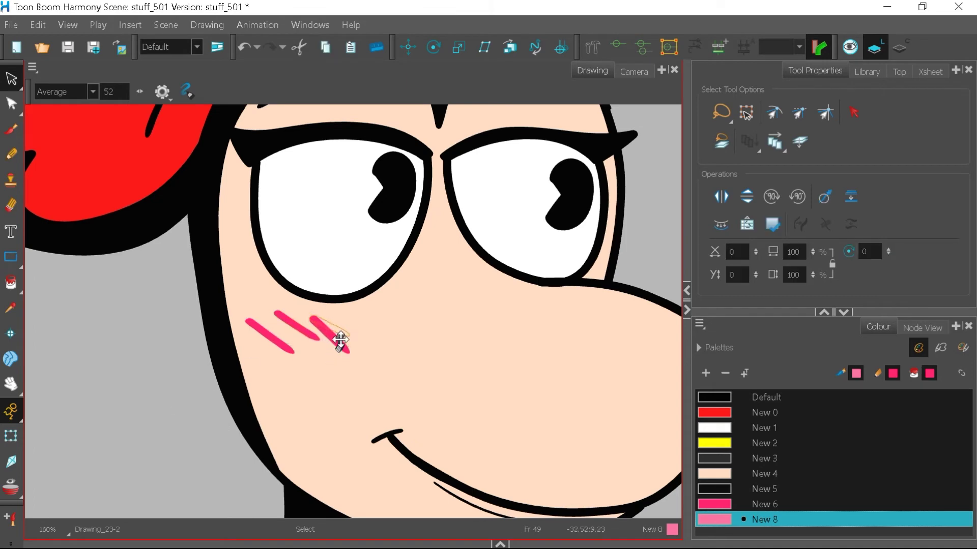
pyautogui.moveTo(330, 343); pyautogui.dragTo(331, 345)
pyautogui.click(277, 342)
pyautogui.rightClick(285, 351)
pyautogui.click(353, 25)
pyautogui.click(244, 47)
pyautogui.click(246, 47)
pyautogui.click(245, 47)
pyautogui.click(246, 48)
pyautogui.click(270, 47)
# Recolour New 8 to a lighter pink and softly shade over the blush lines on both mice's cheeks.
pyautogui.click(11, 129)
pyautogui.doubleClick(731, 520)
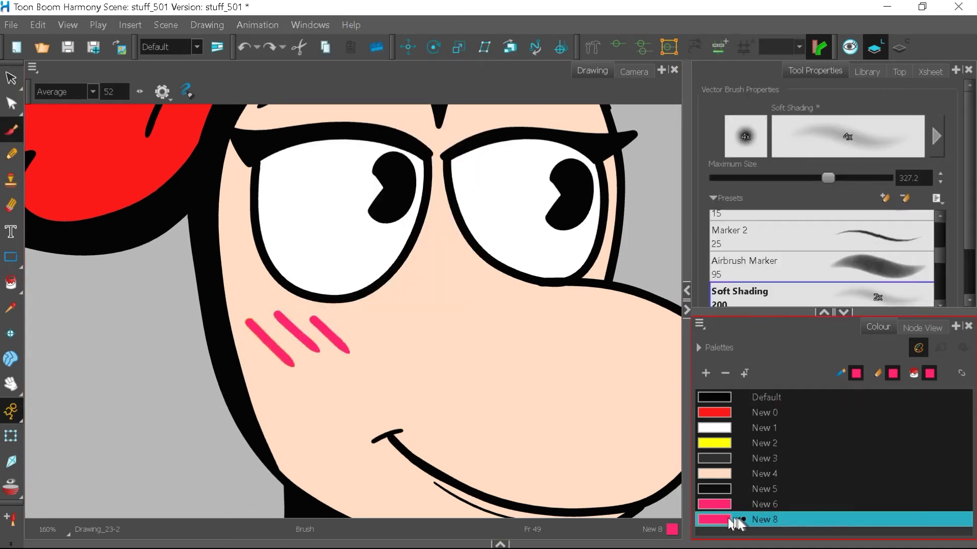
pyautogui.moveTo(758, 152); pyautogui.dragTo(742, 151)
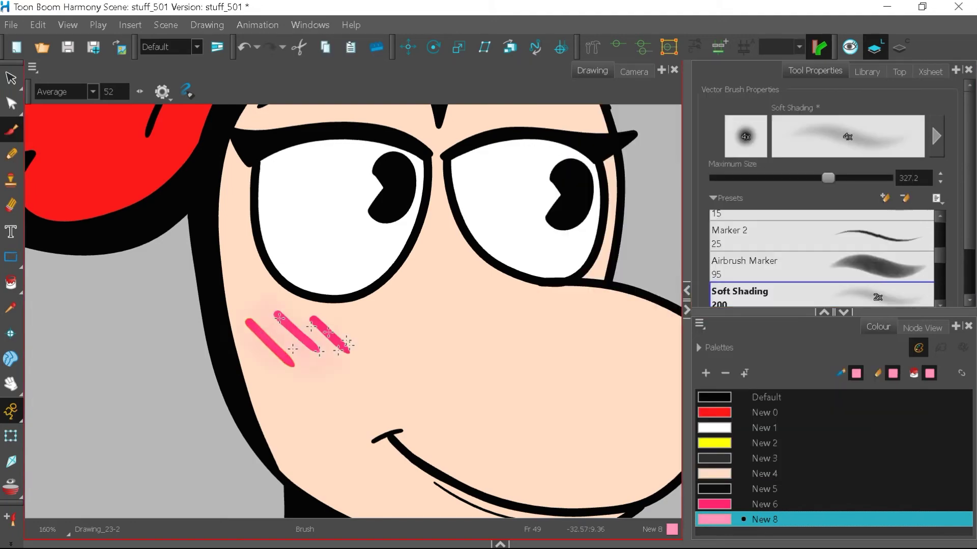
pyautogui.moveTo(260, 325); pyautogui.dragTo(335, 351)
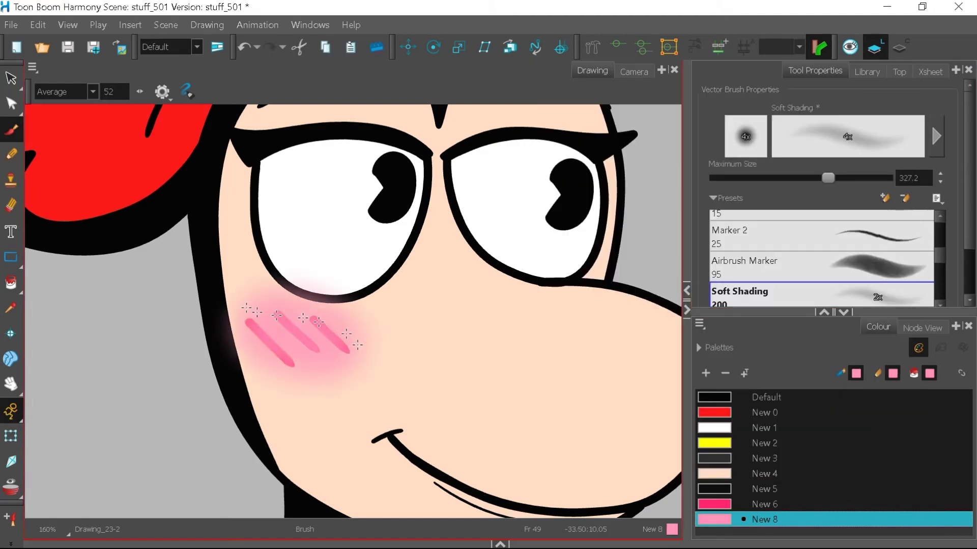
pyautogui.scroll(-3, 356, 310)
pyautogui.scroll(3, 592, 323)
pyautogui.scroll(-6, 570, 326)
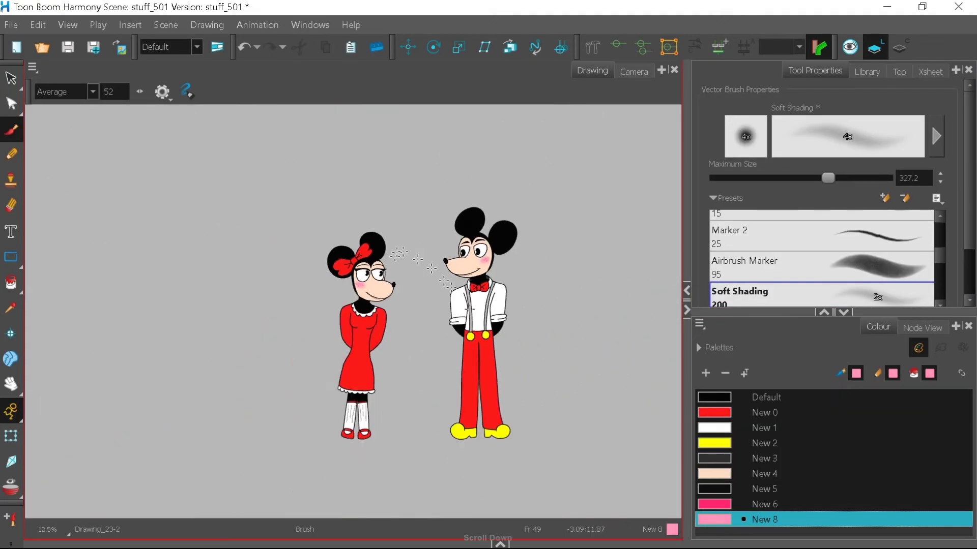
# Select the Solid Brush 4 preset with white New 1, test a small dot on the dress and undo it.
pyautogui.scroll(2, 442, 351)
pyautogui.scroll(2, 336, 373)
pyautogui.click(764, 428)
pyautogui.scroll(5, 902, 231)
pyautogui.click(902, 231)
pyautogui.moveTo(908, 312)
pyautogui.mouseDown()
pyautogui.moveTo(910, 377)
pyautogui.moveTo(907, 249)
pyautogui.mouseUp()
pyautogui.click(890, 315)
pyautogui.scroll(4, 351, 326)
pyautogui.moveTo(349, 331); pyautogui.dragTo(353, 340)
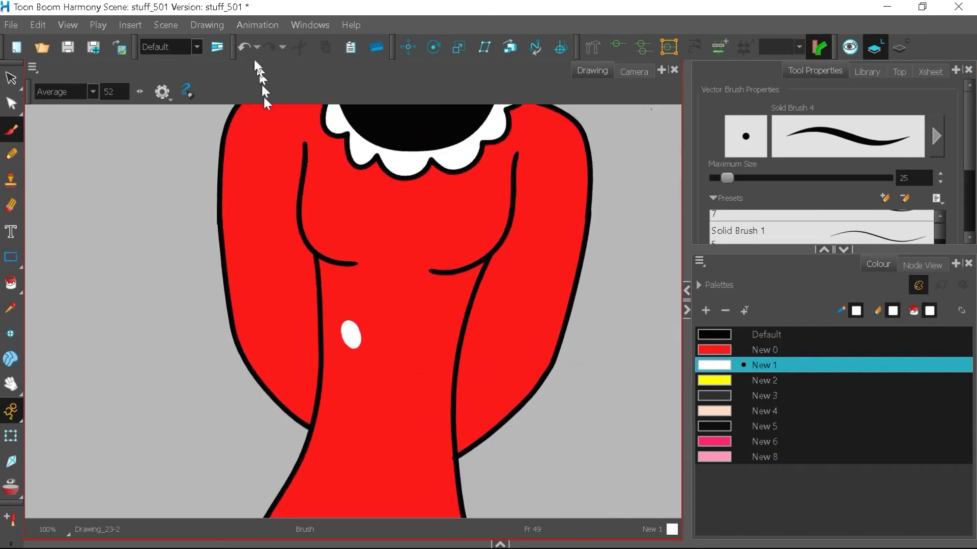
pyautogui.click(244, 47)
# Set the brush size to 129.2 and dab white polka dots over the dress's skirt and waist.
pyautogui.moveTo(727, 178); pyautogui.dragTo(758, 178)
pyautogui.click(350, 318)
pyautogui.scroll(-3, 387, 332)
pyautogui.scroll(1, 407, 366)
pyautogui.moveTo(408, 366); pyautogui.dragTo(452, 261)
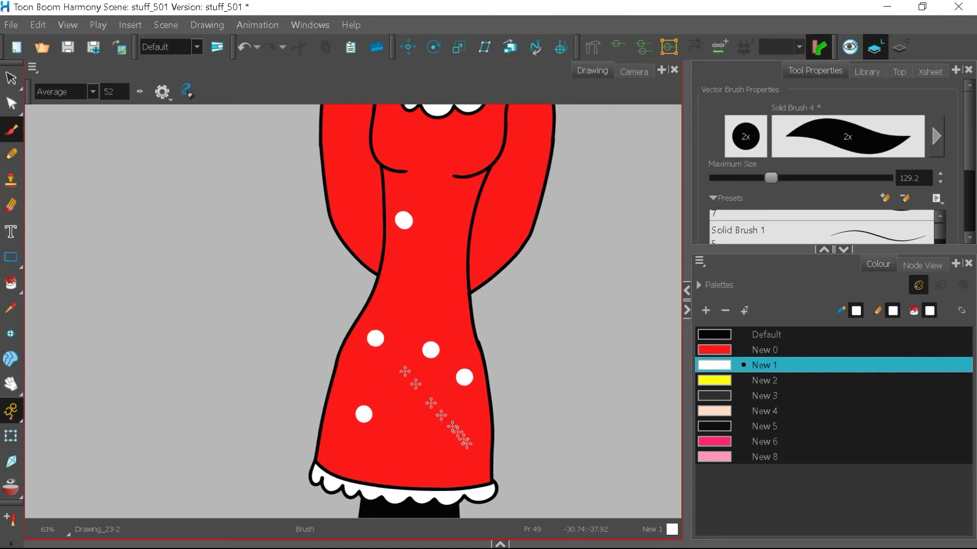
pyautogui.click(467, 444)
pyautogui.click(390, 452)
pyautogui.scroll(-1, 407, 478)
pyautogui.scroll(1, 453, 328)
pyautogui.click(433, 344)
pyautogui.click(397, 304)
pyautogui.click(444, 255)
pyautogui.scroll(-3, 461, 371)
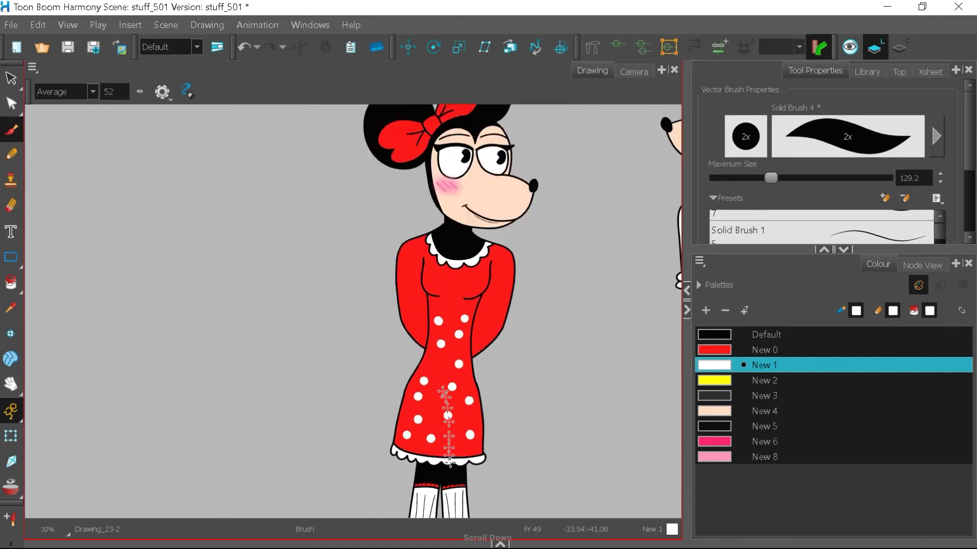
# Try white dots on the dress's chest and one sleeve, and undo them.
pyautogui.scroll(4, 447, 416)
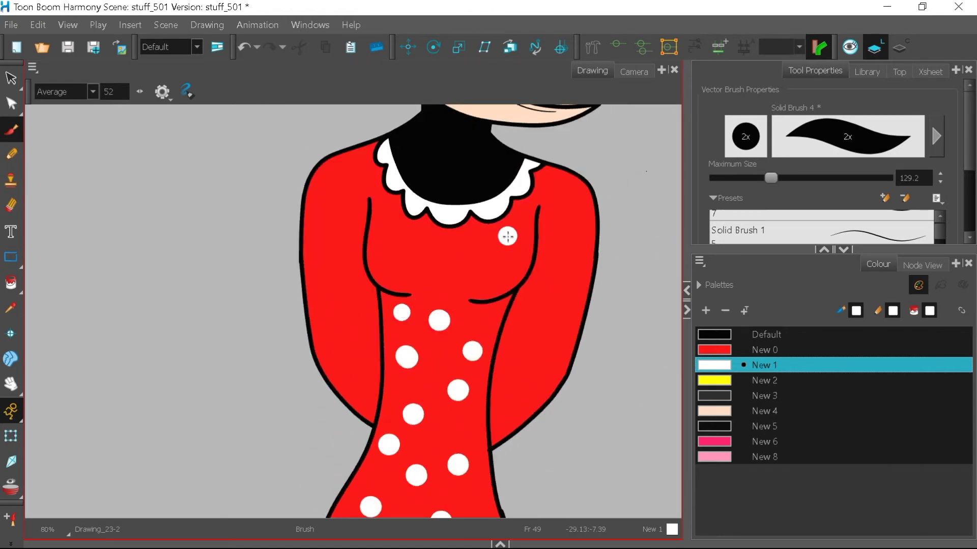
pyautogui.scroll(2, 413, 227)
pyautogui.scroll(-3, 338, 283)
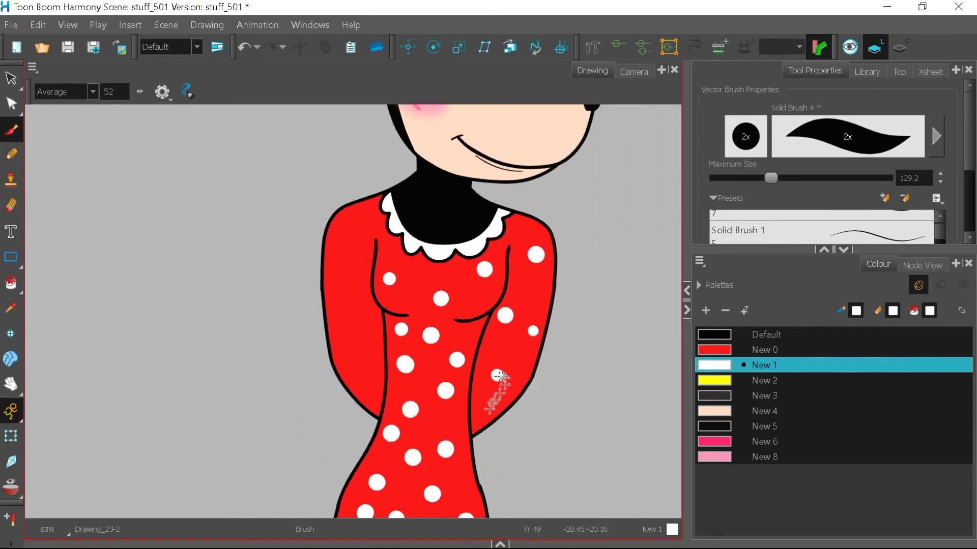
pyautogui.click(247, 51)
pyautogui.click(247, 51)
pyautogui.scroll(-2, 423, 240)
pyautogui.click(245, 49)
pyautogui.click(245, 49)
pyautogui.click(245, 49)
pyautogui.scroll(2, 356, 168)
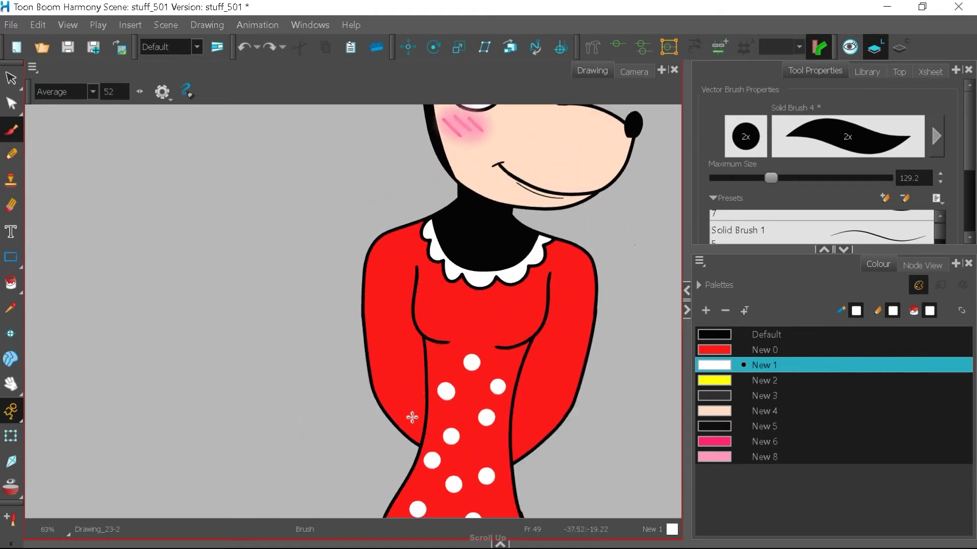
# Dab small white dots over both sleeves and fill the dress's chest with mixed-size white dots.
pyautogui.scroll(2, 418, 371)
pyautogui.click(398, 283)
pyautogui.click(368, 335)
pyautogui.scroll(-2, 333, 374)
pyautogui.scroll(2, 513, 421)
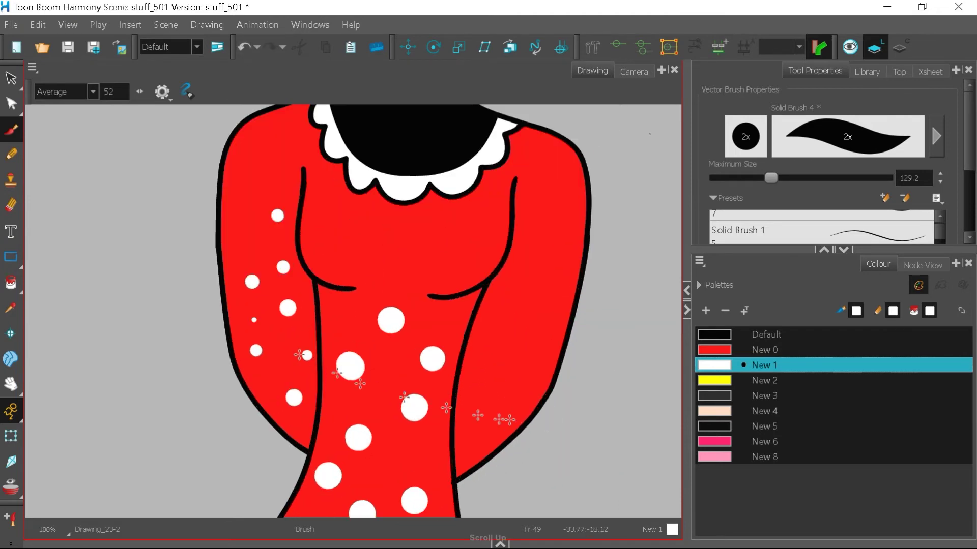
pyautogui.scroll(-3, 558, 264)
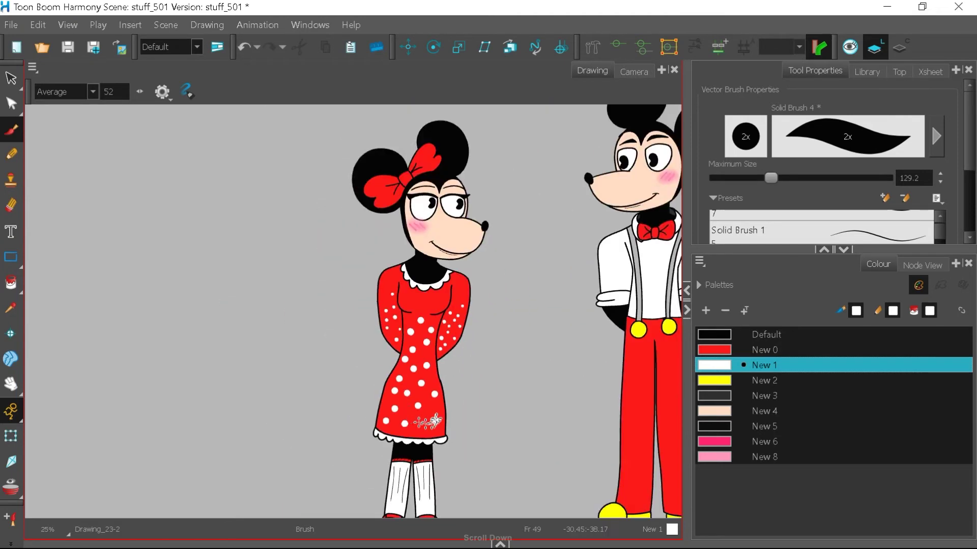
pyautogui.scroll(4, 397, 358)
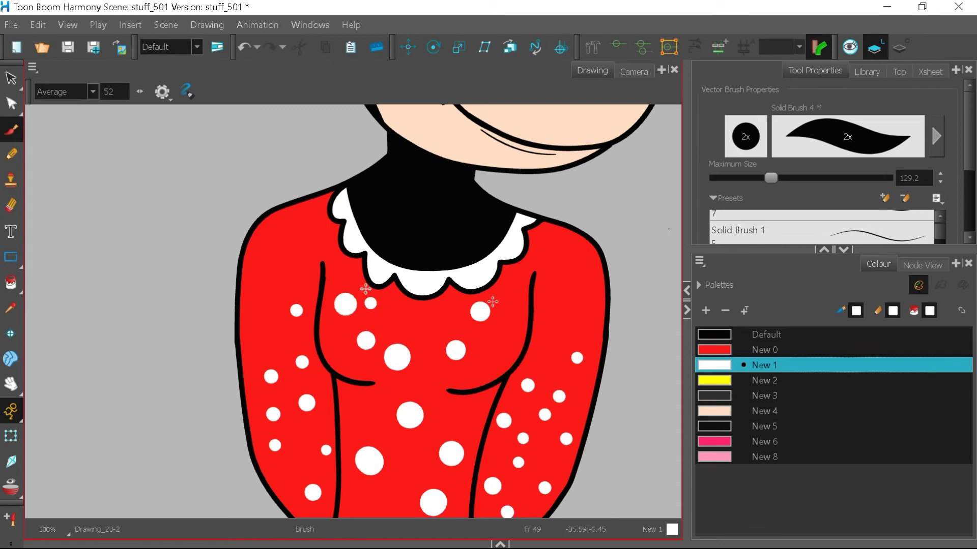
pyautogui.scroll(-4, 437, 323)
# Touch up the edges of the suspenders mouse's bow tie with New 0 red and Default black at brush size 13.2.
pyautogui.scroll(6, 483, 323)
pyautogui.click(717, 350)
pyautogui.moveTo(771, 178); pyautogui.dragTo(722, 178)
pyautogui.scroll(4, 388, 320)
pyautogui.moveTo(240, 331); pyautogui.dragTo(246, 336)
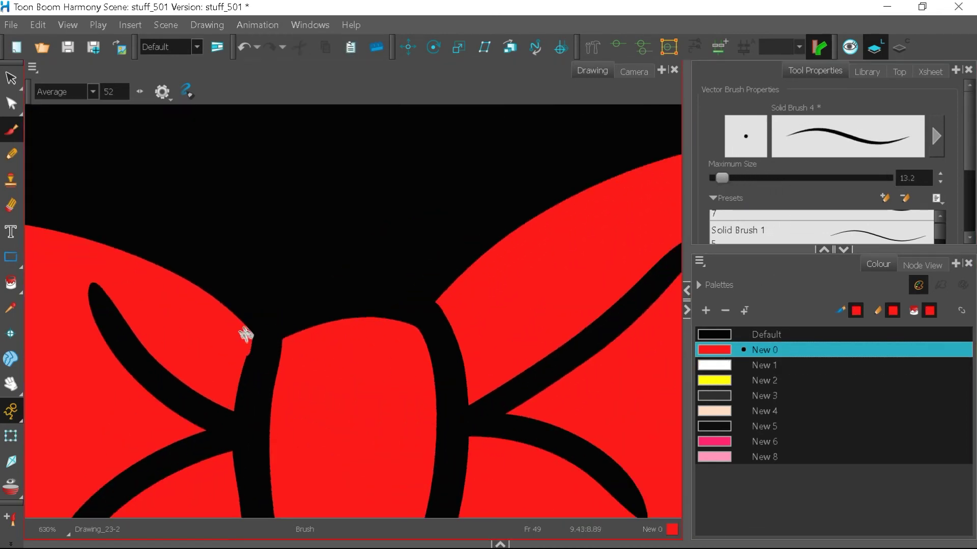
pyautogui.scroll(-1, 245, 324)
pyautogui.click(717, 335)
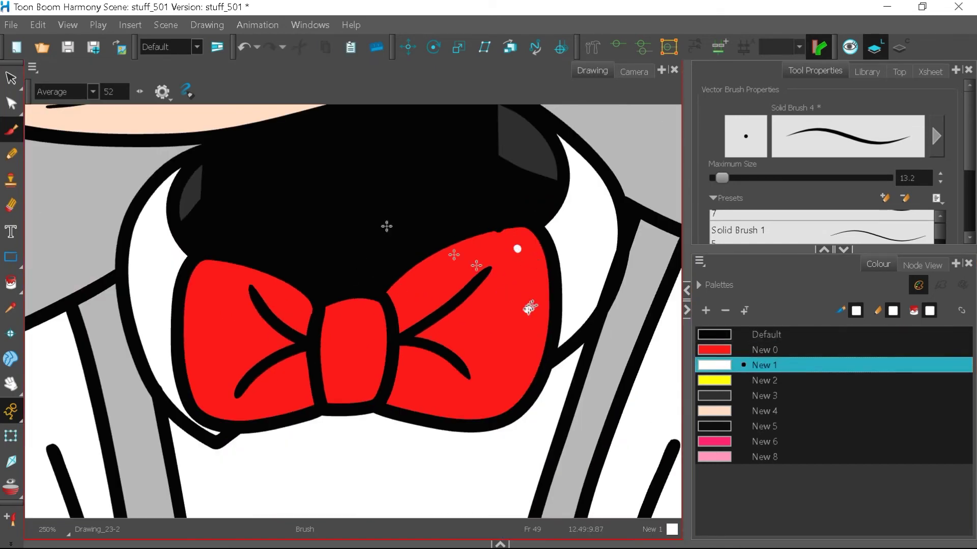
# Reveal more of the brush presets, set the brush size to 48, and undo the trial white dots on the bow tie.
pyautogui.moveTo(833, 249); pyautogui.dragTo(833, 403)
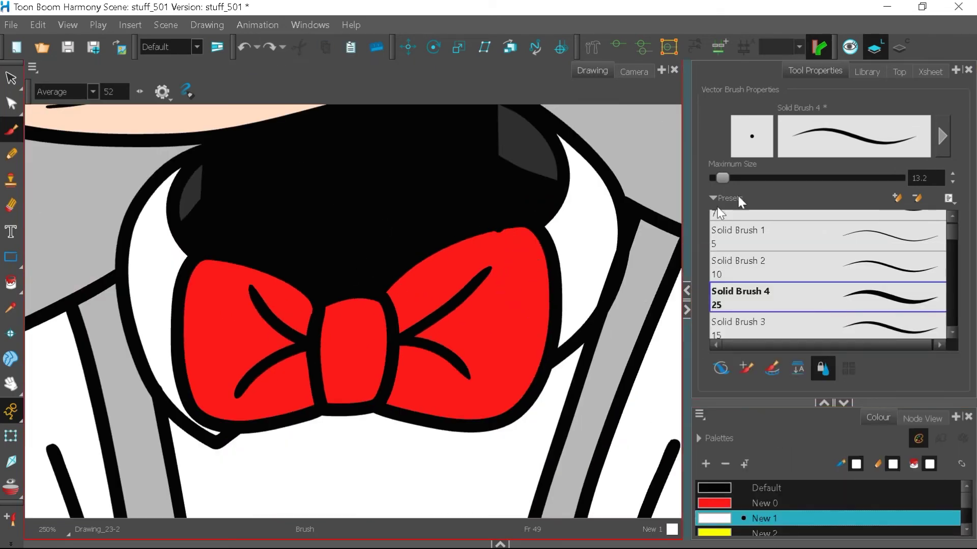
pyautogui.moveTo(723, 178); pyautogui.dragTo(738, 178)
pyautogui.moveTo(515, 251); pyautogui.dragTo(514, 252)
pyautogui.scroll(-1, 430, 384)
pyautogui.scroll(1, 384, 287)
pyautogui.doubleClick(245, 48)
pyautogui.doubleClick(245, 48)
# Dab white New 1 dots over both halves of the suspenders mouse's red bow tie.
pyautogui.click(465, 295)
pyautogui.click(515, 354)
pyautogui.click(441, 412)
pyautogui.scroll(1, 313, 327)
pyautogui.scroll(-7, 498, 326)
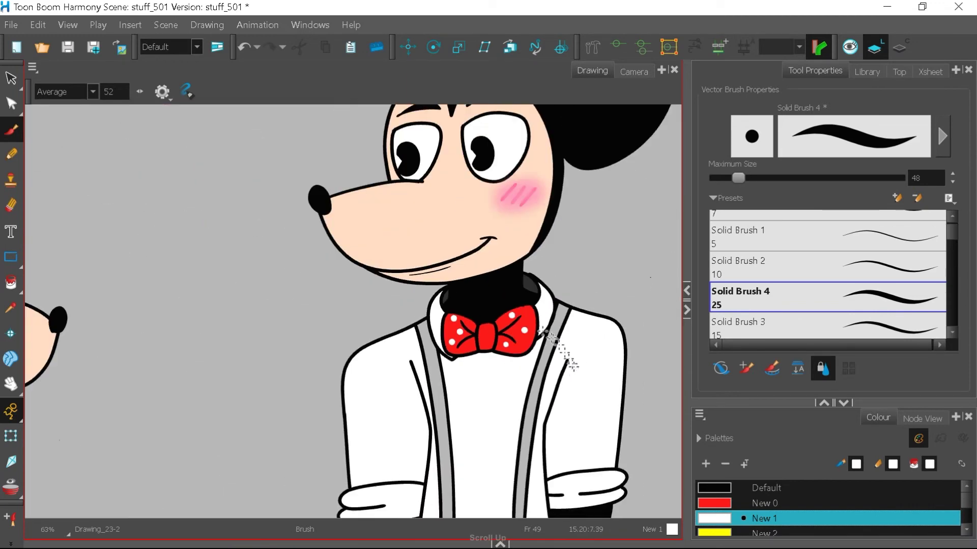
pyautogui.scroll(2, 551, 333)
pyautogui.click(524, 314)
pyautogui.click(511, 353)
pyautogui.scroll(1, 509, 351)
pyautogui.scroll(-1, 501, 374)
pyautogui.click(441, 365)
# Try white dots on the dress mouse's head bow at the current brush size, and undo them.
pyautogui.scroll(-6, 587, 314)
pyautogui.scroll(3, 331, 244)
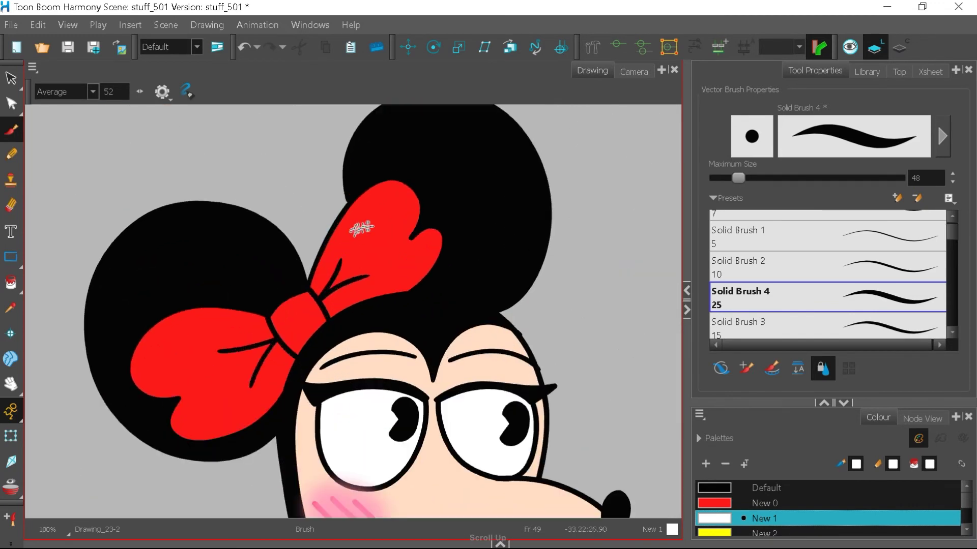
pyautogui.tripleClick(246, 49)
pyautogui.doubleClick(245, 49)
pyautogui.doubleClick(245, 49)
# Set the brush size to 70.4 and dab white dots over both loops of the dress mouse's head bow.
pyautogui.moveTo(738, 179); pyautogui.dragTo(748, 179)
pyautogui.click(384, 214)
pyautogui.click(356, 237)
pyautogui.click(416, 253)
pyautogui.click(389, 268)
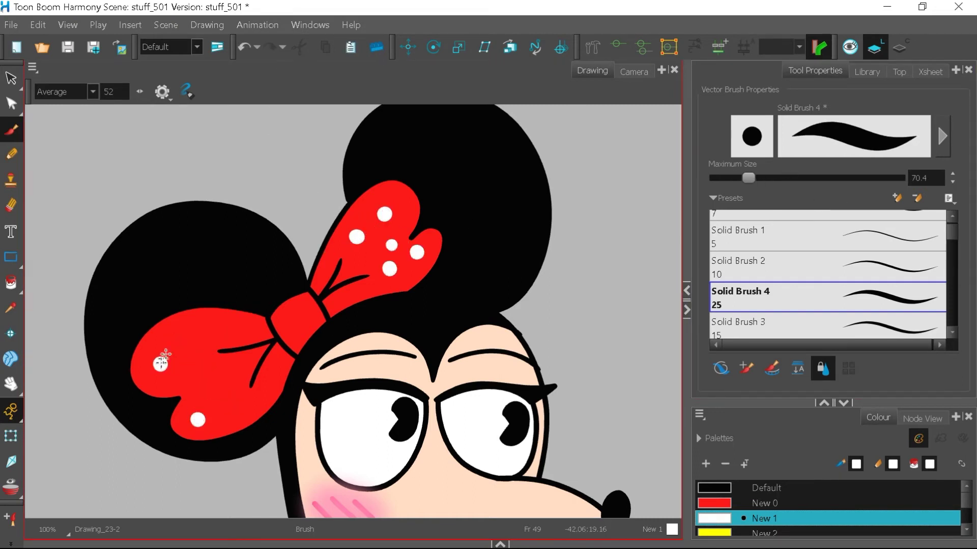
pyautogui.click(209, 368)
pyautogui.scroll(-9, 324, 240)
pyautogui.scroll(2, 384, 326)
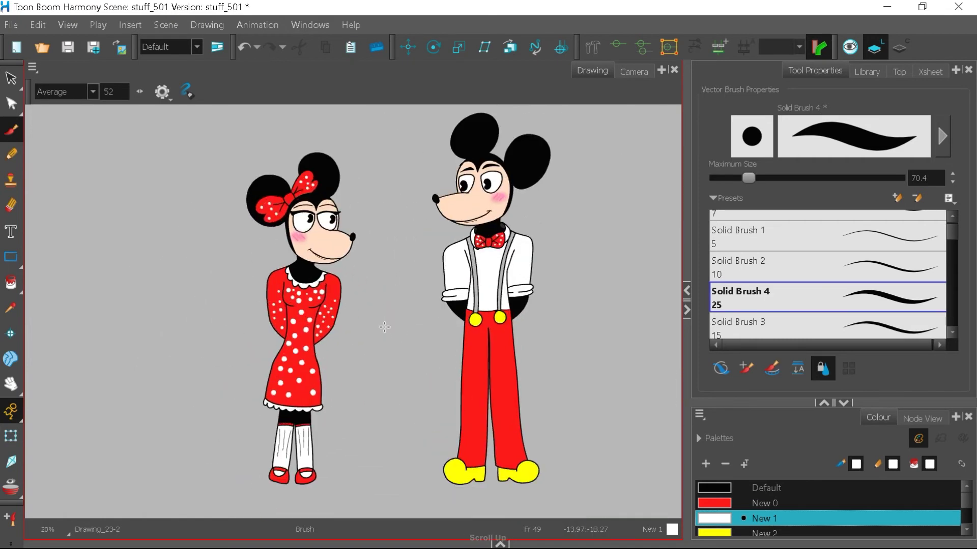
# Select the Soft Shading preset at size 148.8 and brush a curved white highlight on the suspenders mouse's yellow shoe toe.
pyautogui.click(921, 219)
pyautogui.moveTo(755, 399)
pyautogui.mouseDown()
pyautogui.moveTo(763, 232)
pyautogui.moveTo(772, 413)
pyautogui.mouseUp()
pyautogui.moveTo(950, 235); pyautogui.dragTo(950, 277)
pyautogui.click(860, 305)
pyautogui.scroll(6, 447, 474)
pyautogui.moveTo(807, 180)
pyautogui.mouseDown()
pyautogui.moveTo(760, 178)
pyautogui.moveTo(783, 178)
pyautogui.mouseUp()
pyautogui.click(245, 47)
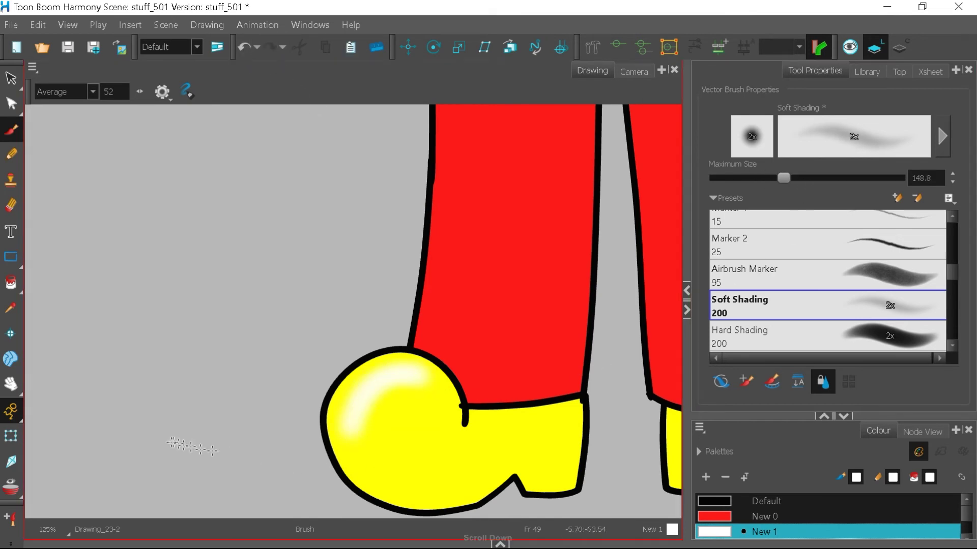
# Brush a soft white highlight on the toe of the dress mouse's red shoe.
pyautogui.scroll(-2, 361, 415)
pyautogui.scroll(2, 613, 407)
pyautogui.scroll(-8, 547, 438)
pyautogui.scroll(6, 366, 478)
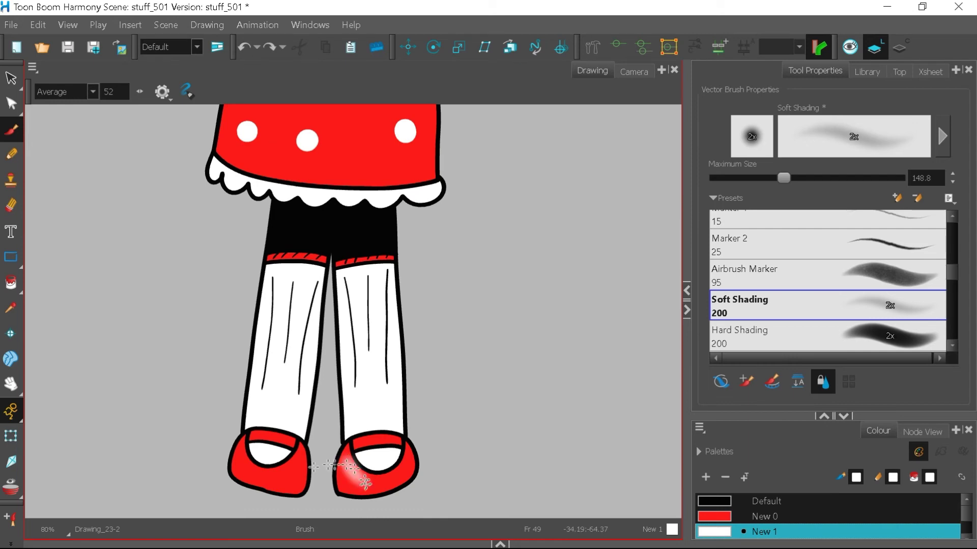
pyautogui.scroll(-6, 333, 195)
# Add a brown palette colour with hue 20, saturation 100 and value 62, and paint the suspenders with it.
pyautogui.moveTo(10, 282); pyautogui.dragTo(71, 363)
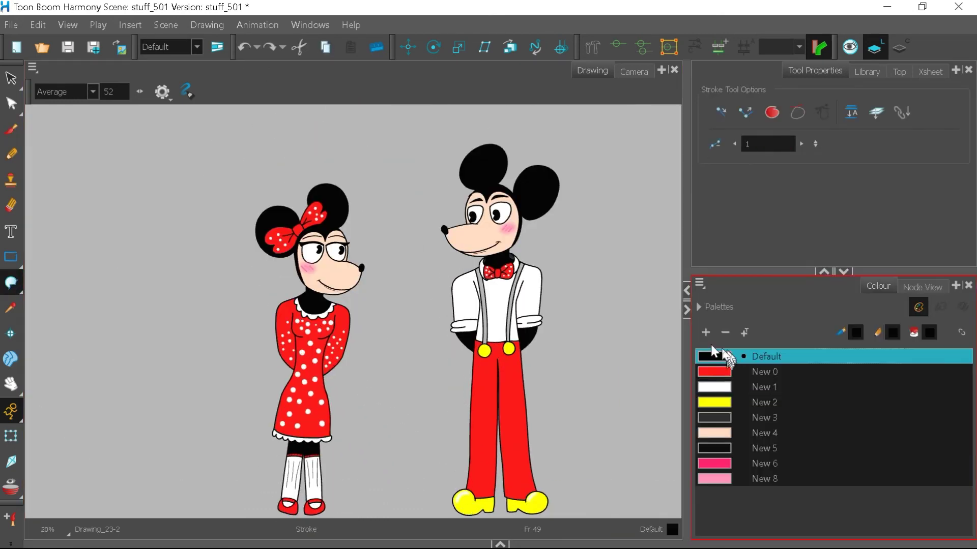
pyautogui.doubleClick(714, 494)
pyautogui.click(789, 183)
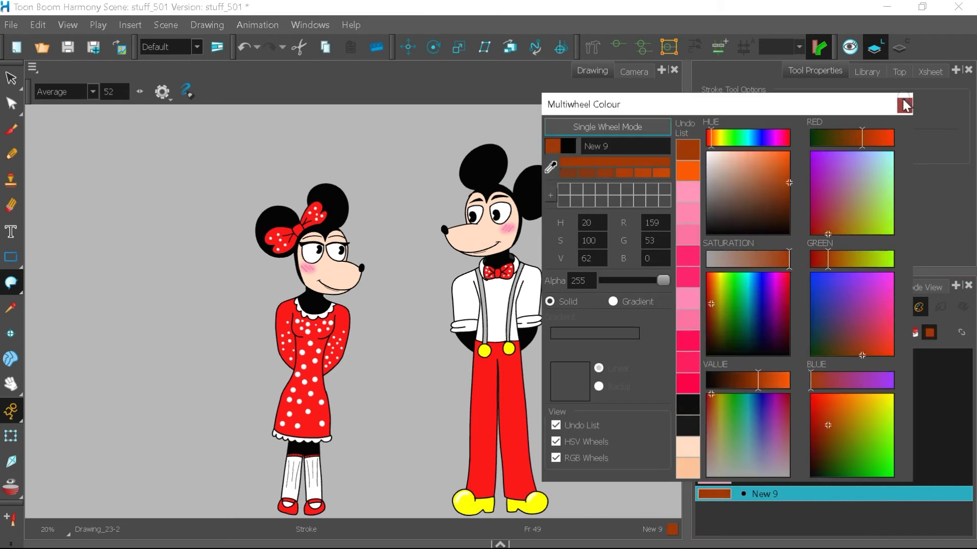
pyautogui.click(904, 105)
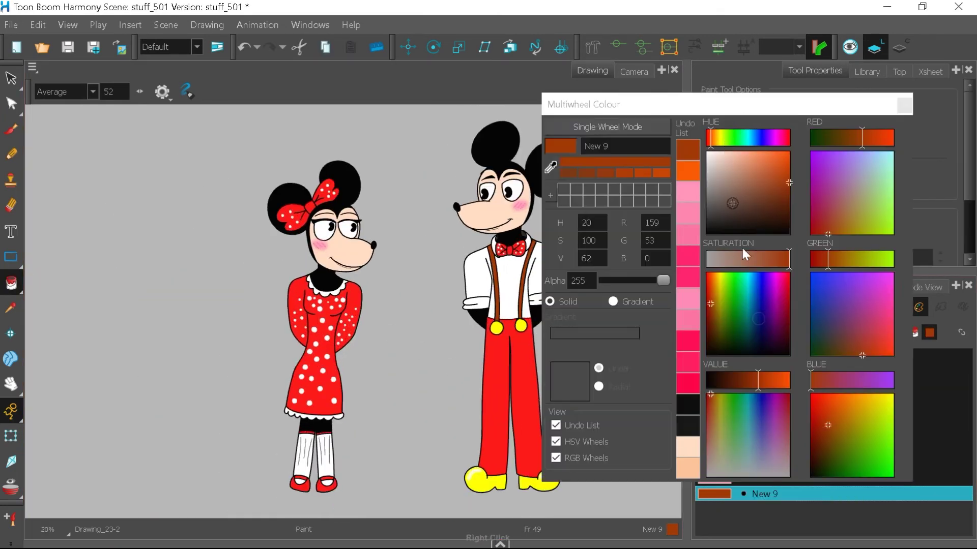
# Change the suspenders' palette colour to a lighter, less saturated brown.
pyautogui.moveTo(717, 105); pyautogui.dragTo(760, 103)
pyautogui.moveTo(783, 189); pyautogui.dragTo(799, 173)
pyautogui.click(947, 104)
# Brush soft white New 1 highlights on the two yellow trouser buttons with the Soft Shading brush.
pyautogui.scroll(-1, 432, 480)
pyautogui.scroll(1, 432, 479)
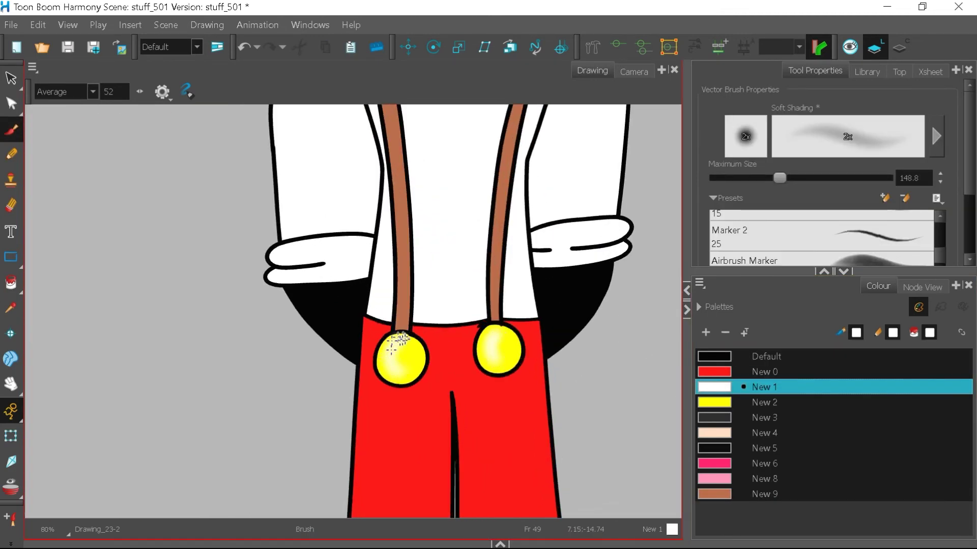
pyautogui.scroll(-6, 508, 333)
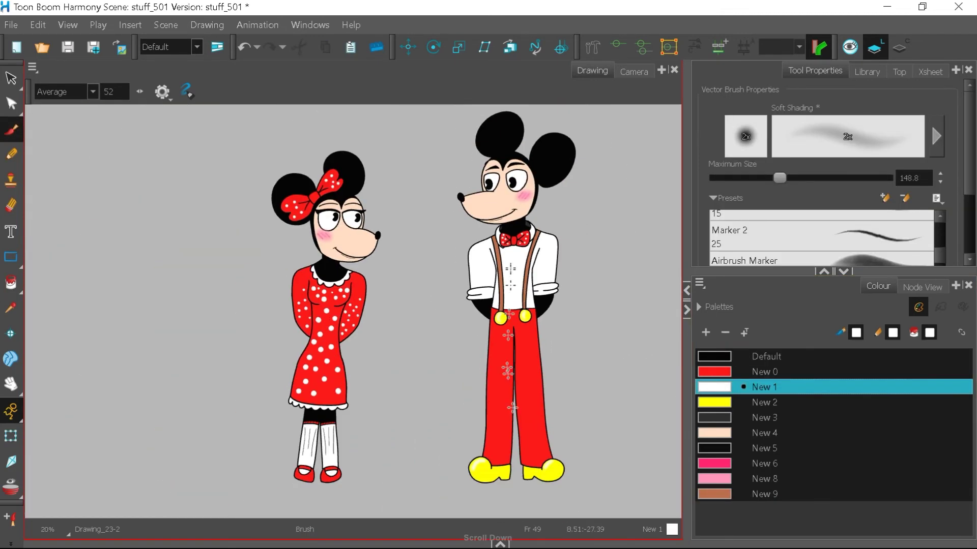
# Draw a black Default-colour rectangle around both mice, with its lower edge running along their feet.
pyautogui.click(753, 357)
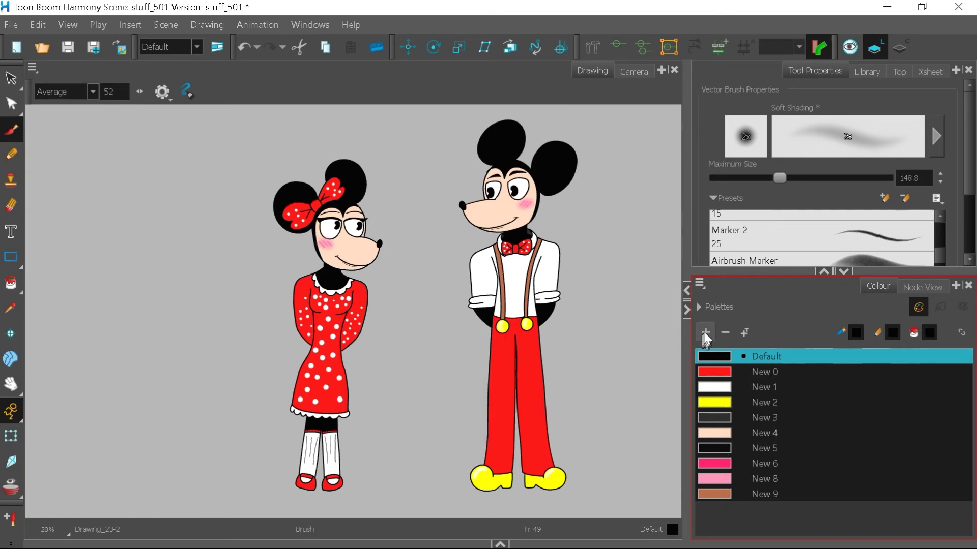
pyautogui.scroll(2, 453, 455)
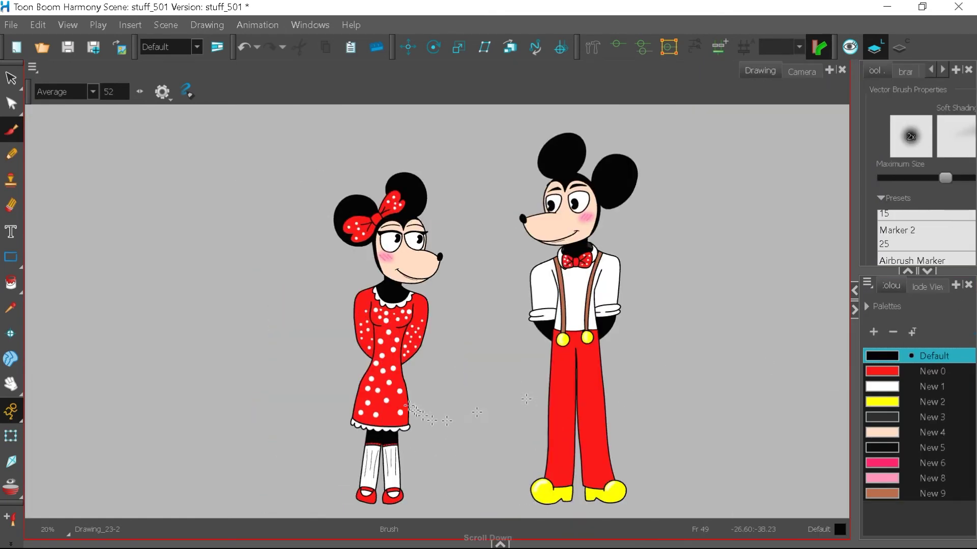
pyautogui.scroll(-2, 267, 188)
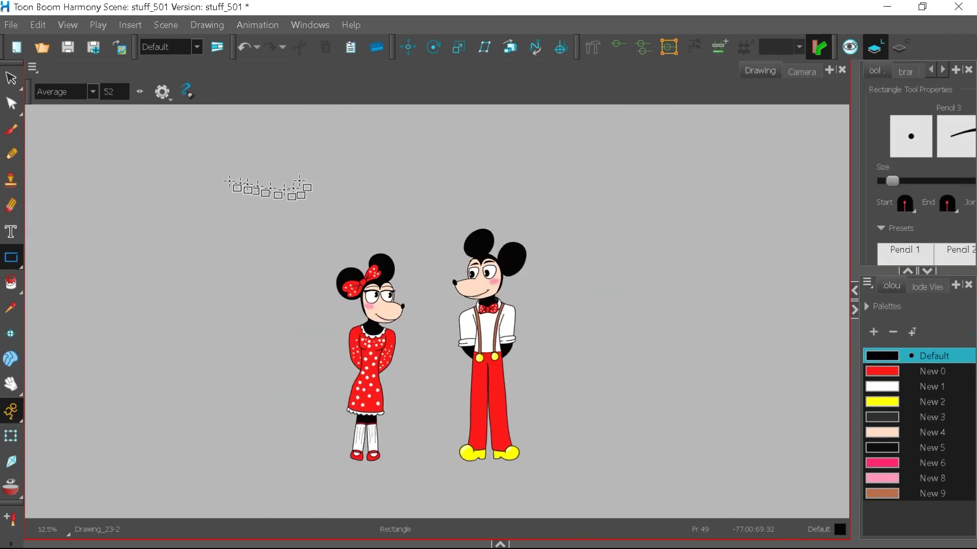
pyautogui.click(11, 78)
pyautogui.scroll(1, 483, 414)
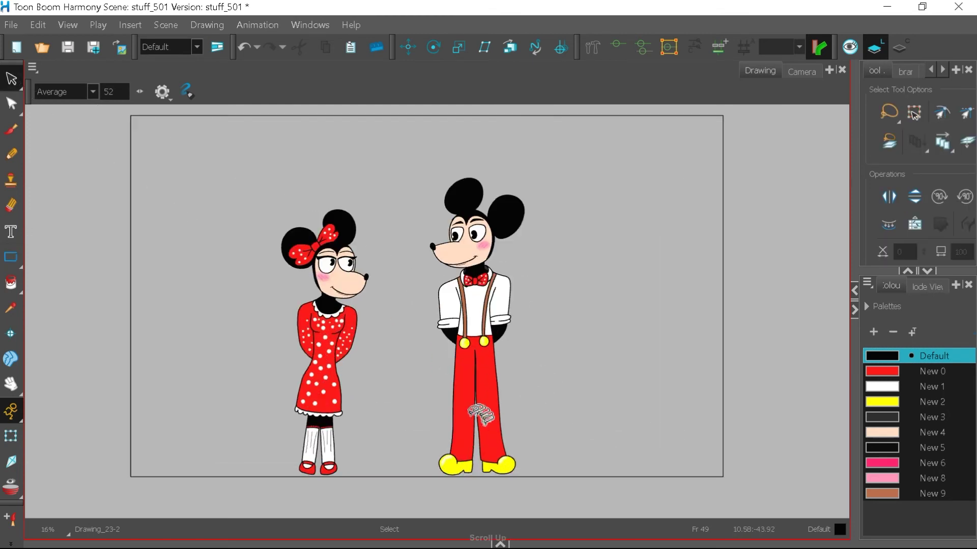
pyautogui.click(11, 283)
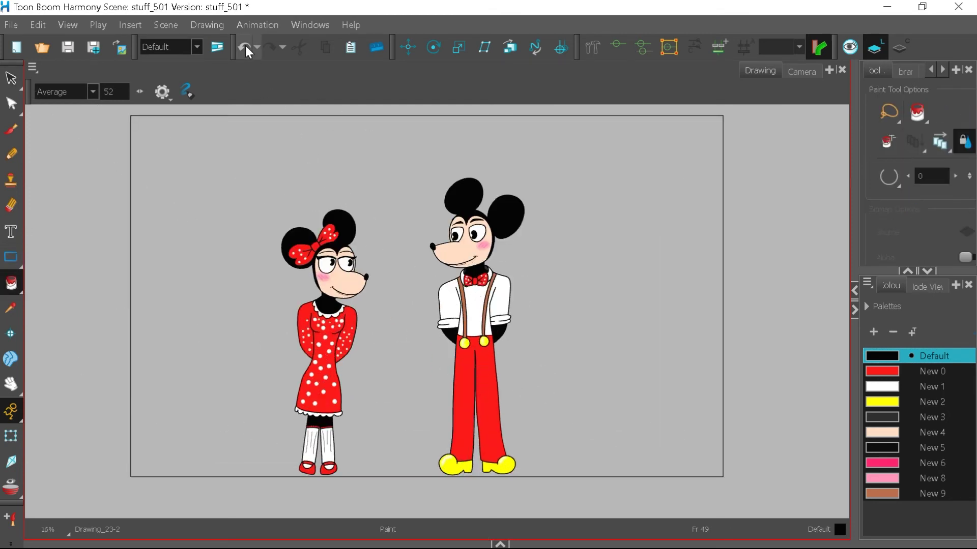
pyautogui.click(11, 257)
pyautogui.moveTo(612, 458); pyautogui.dragTo(656, 121)
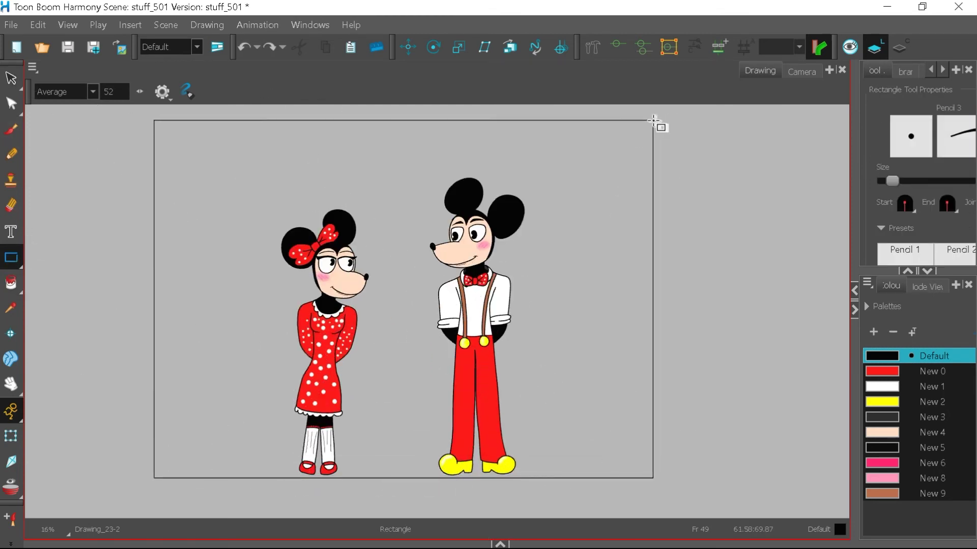
pyautogui.hotkey('alt', 's')
pyautogui.press('1')
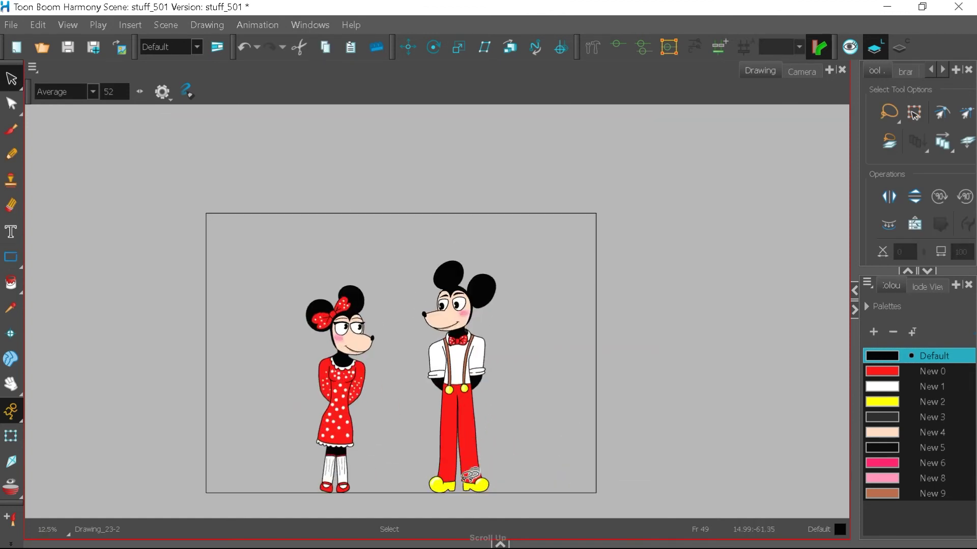
# Add a palette colour with a linear gradient from cyan-blue to pale blue and fill the background rectangle with it.
pyautogui.hotkey('alt', 'i')
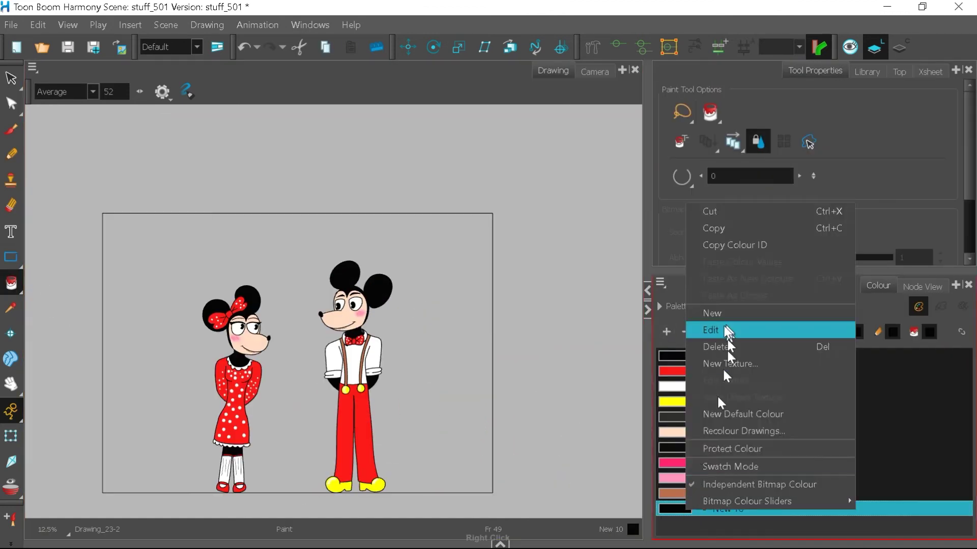
pyautogui.click(719, 330)
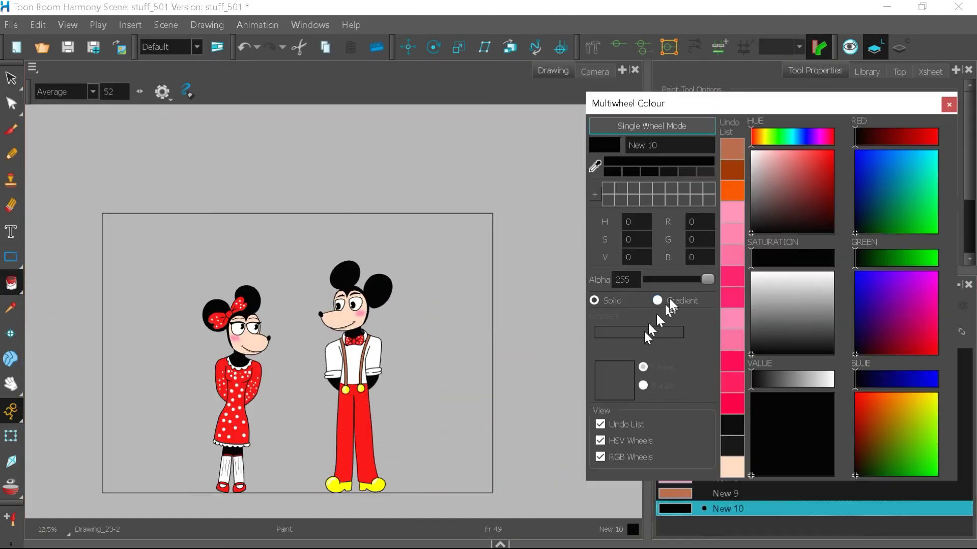
pyautogui.click(917, 152)
pyautogui.click(813, 152)
pyautogui.click(682, 344)
pyautogui.click(812, 155)
pyautogui.click(908, 156)
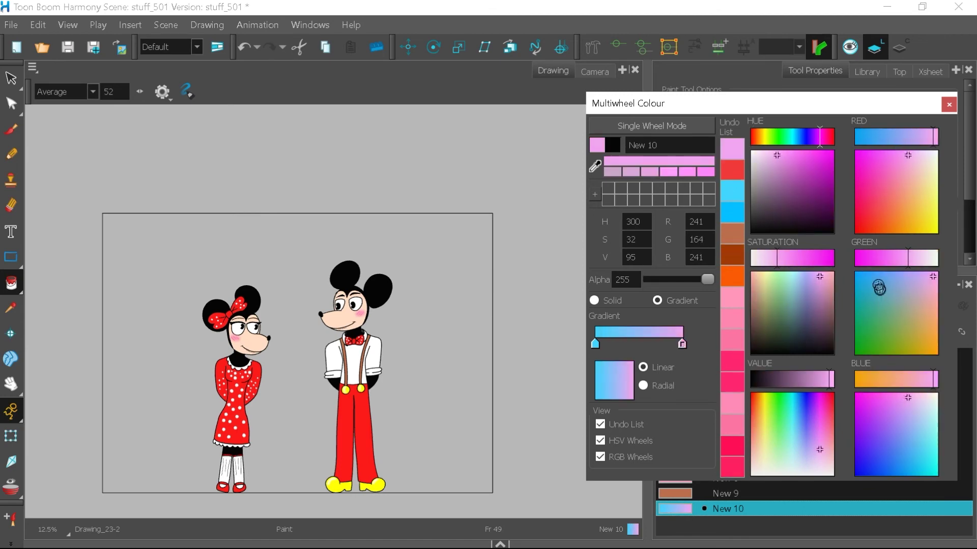
pyautogui.click(879, 274)
pyautogui.click(795, 152)
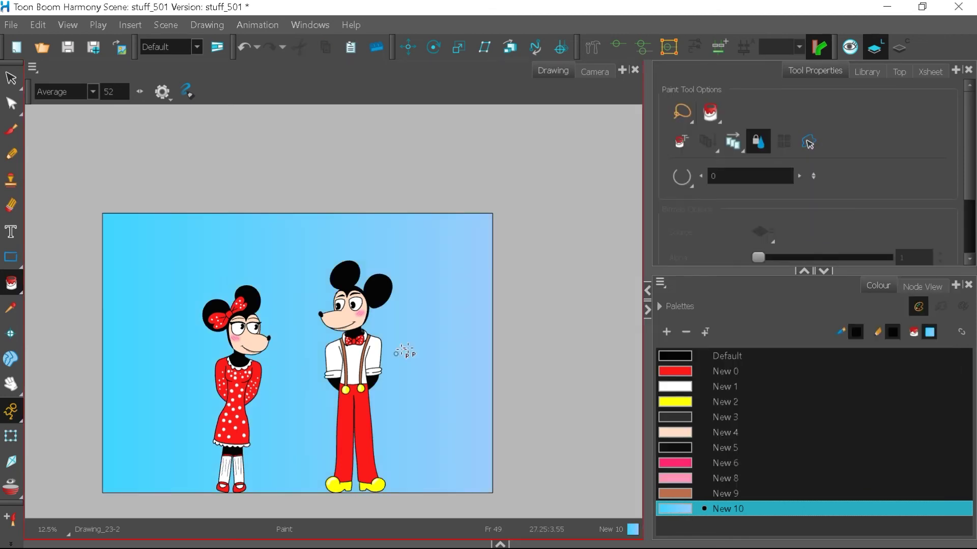
# Change the background's palette colour to a radial gradient from yellow through cyan to light blue (hue 207, saturation 48, value 93).
pyautogui.rightClick(702, 508)
pyautogui.click(720, 327)
pyautogui.click(794, 137)
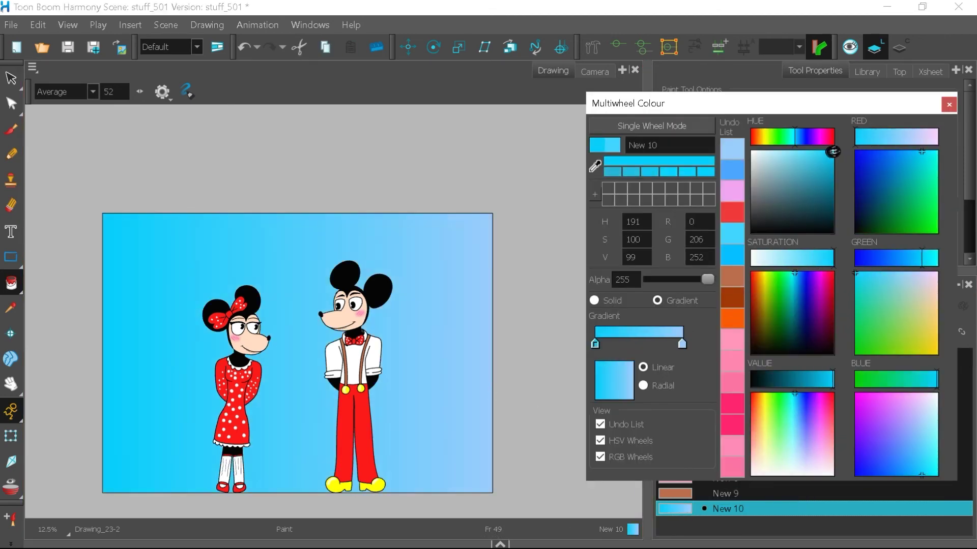
pyautogui.click(813, 152)
pyautogui.click(682, 344)
pyautogui.moveTo(802, 162); pyautogui.dragTo(790, 156)
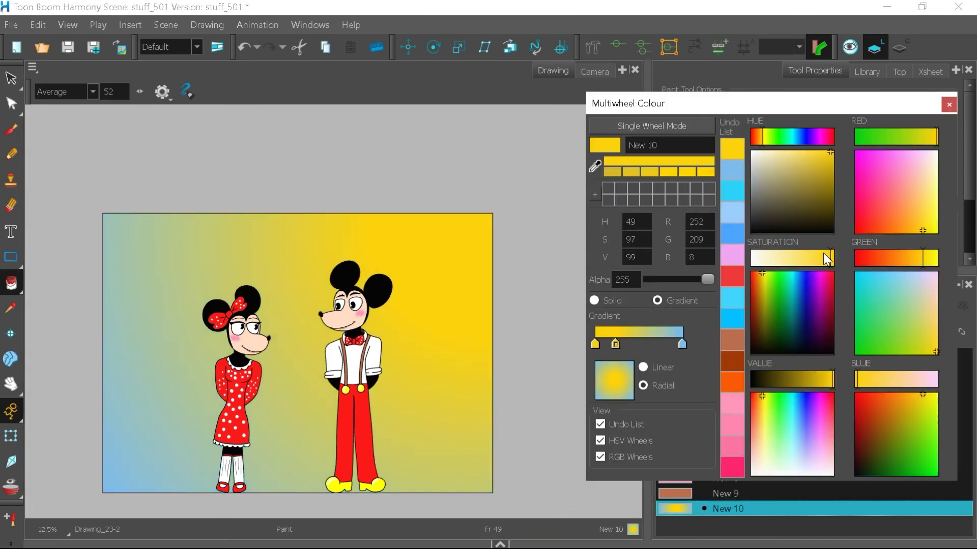
pyautogui.moveTo(883, 301); pyautogui.dragTo(854, 270)
pyautogui.moveTo(815, 161)
pyautogui.mouseDown()
pyautogui.moveTo(800, 166)
pyautogui.moveTo(810, 153)
pyautogui.mouseUp()
pyautogui.moveTo(682, 346); pyautogui.dragTo(647, 348)
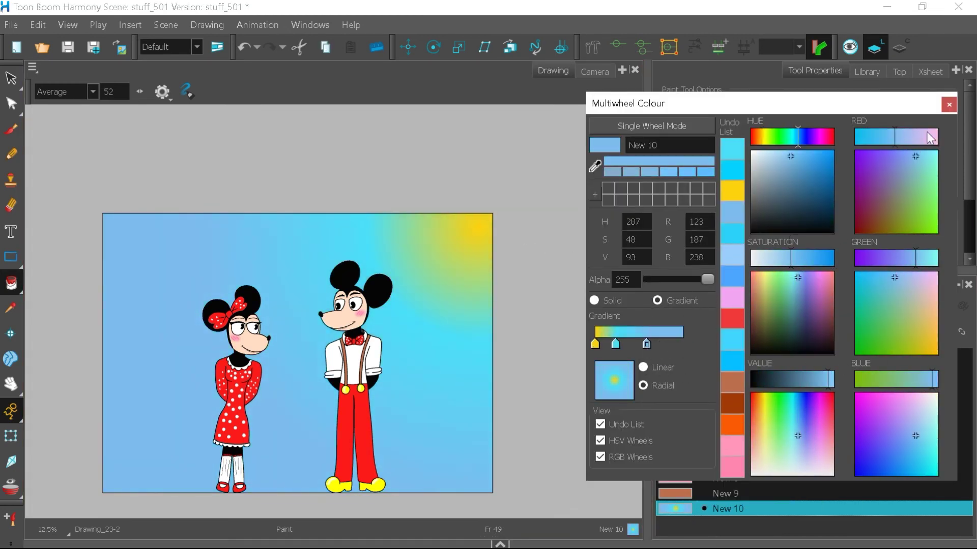
pyautogui.click(949, 104)
# Unpaint the gradient fill from the rectangle's background.
pyautogui.scroll(-2, 571, 302)
pyautogui.scroll(2, 424, 376)
pyautogui.click(11, 283)
pyautogui.click(79, 348)
pyautogui.click(305, 210)
pyautogui.scroll(1, 509, 396)
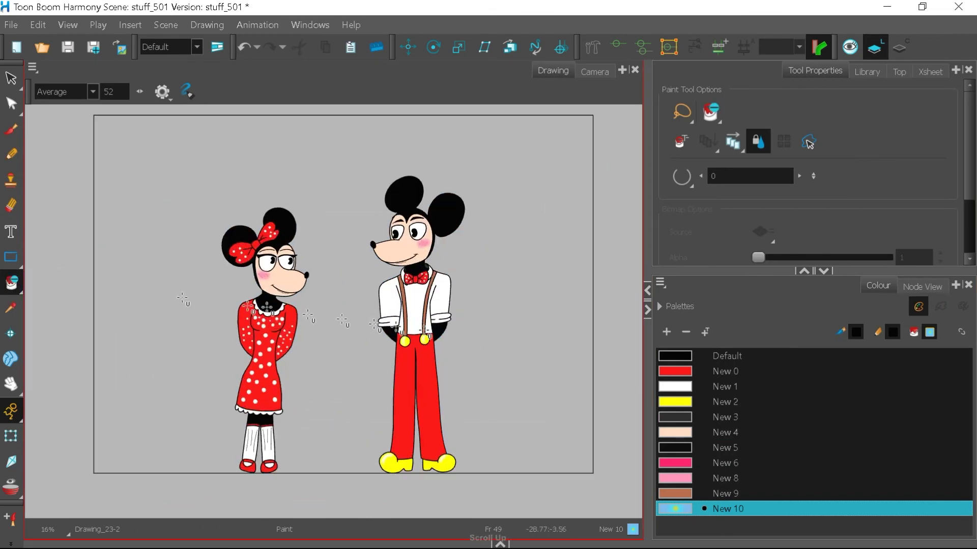
pyautogui.click(12, 129)
pyautogui.scroll(-2, 473, 397)
pyautogui.scroll(2, 336, 432)
pyautogui.moveTo(938, 242); pyautogui.dragTo(939, 219)
pyautogui.click(865, 226)
pyautogui.scroll(-2, 429, 477)
pyautogui.scroll(2, 517, 441)
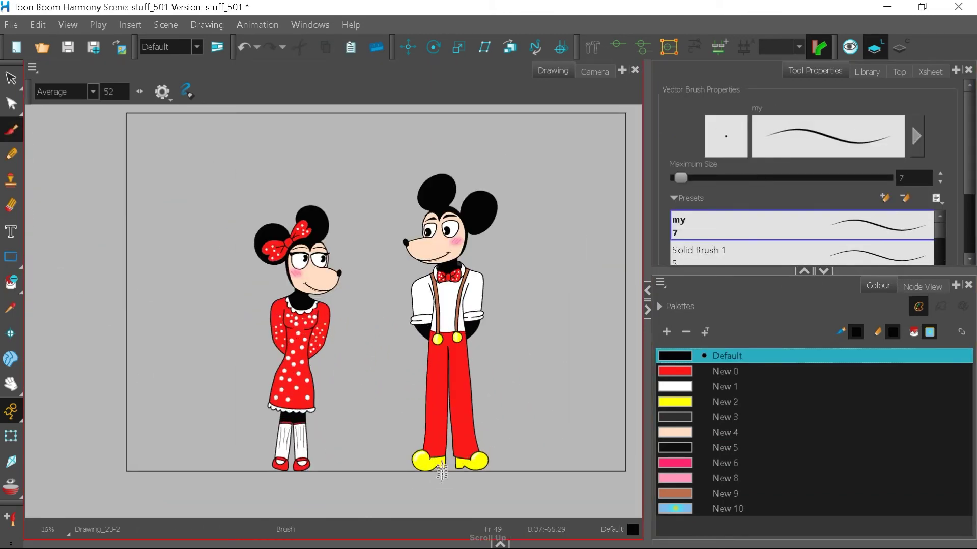
pyautogui.scroll(2, 242, 477)
pyautogui.click(245, 47)
# Draw a jagged black grass line behind the mice's legs across the frame with Solid Brush 4 at size 25.
pyautogui.moveTo(814, 271); pyautogui.dragTo(814, 404)
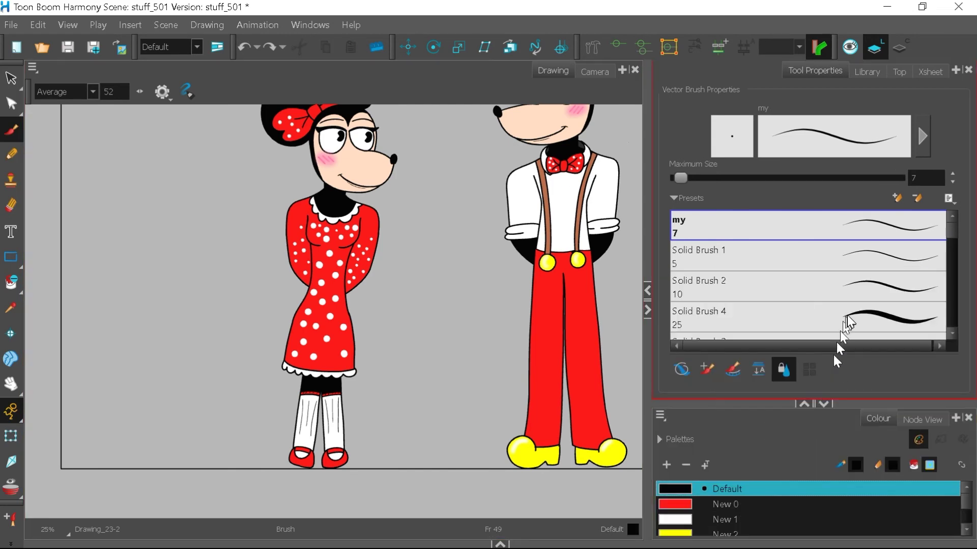
pyautogui.click(849, 320)
pyautogui.scroll(-3, 543, 312)
pyautogui.scroll(2, 287, 381)
pyautogui.scroll(1, 447, 376)
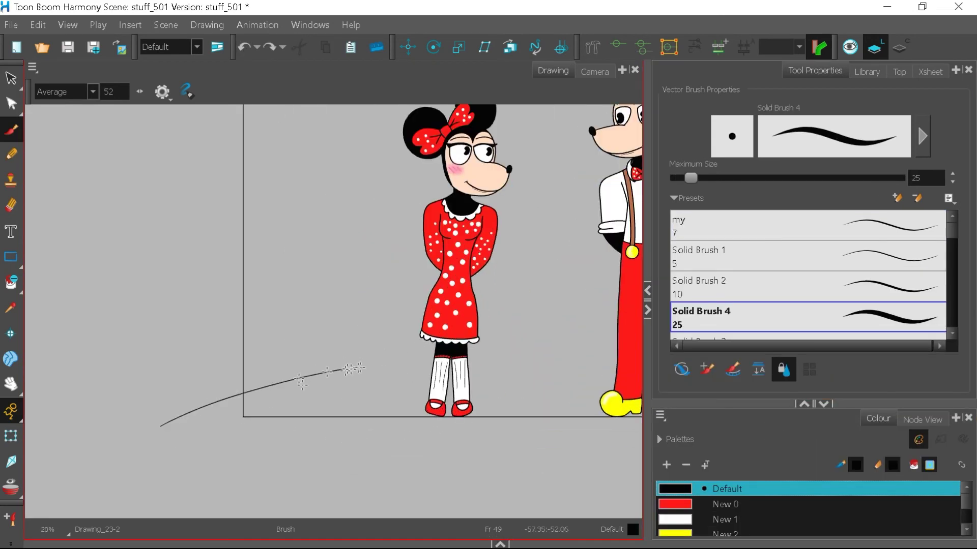
pyautogui.scroll(2, 427, 387)
pyautogui.scroll(3, 492, 390)
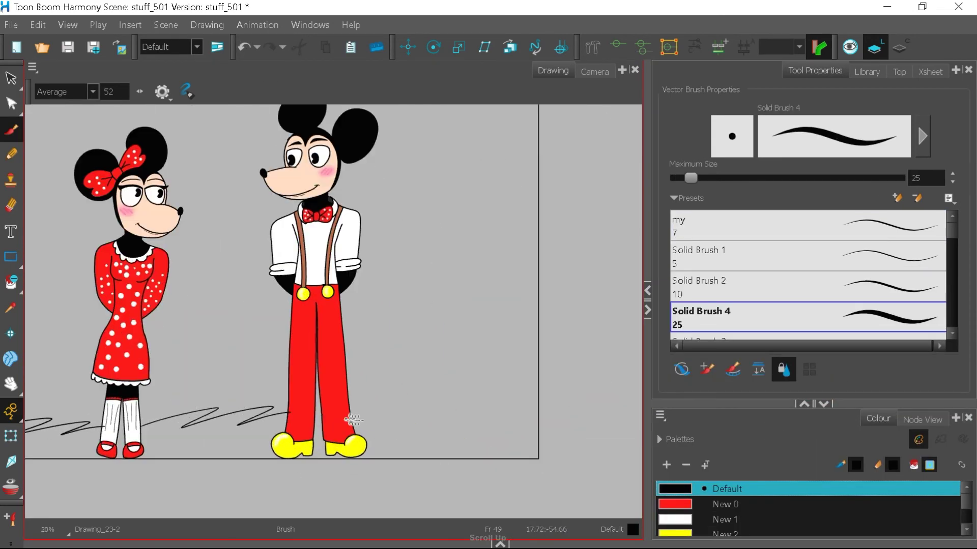
# Add a solid green palette colour for the ground.
pyautogui.scroll(-2, 600, 394)
pyautogui.click(20, 284)
pyautogui.moveTo(733, 401); pyautogui.dragTo(733, 257)
pyautogui.click(684, 345)
pyautogui.rightClick(684, 345)
pyautogui.click(711, 148)
pyautogui.rightClick(691, 514)
pyautogui.click(715, 337)
pyautogui.click(926, 213)
pyautogui.click(806, 166)
pyautogui.click(819, 174)
pyautogui.click(949, 104)
# Try to fill the ground areas beneath the grass line with the new green.
pyautogui.click(574, 422)
pyautogui.click(402, 423)
pyautogui.click(274, 422)
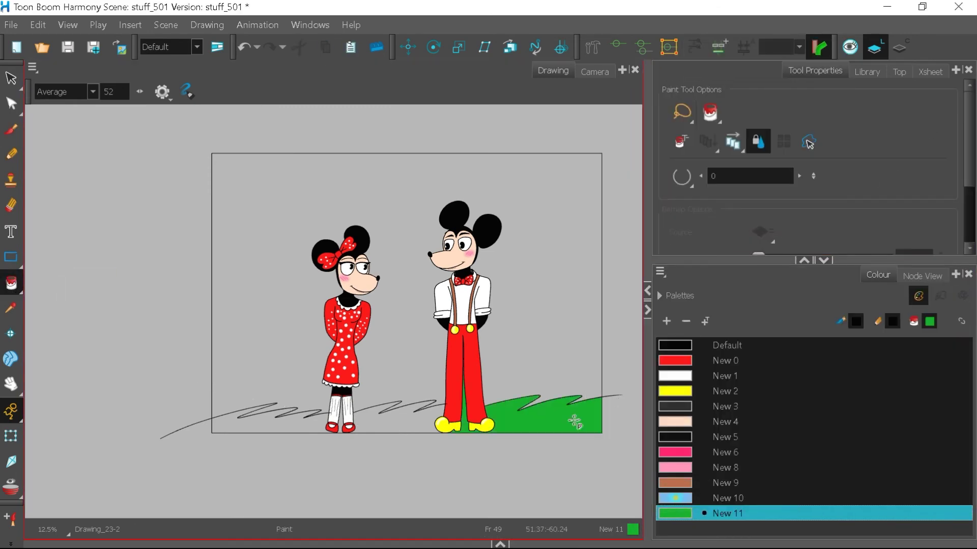
pyautogui.click(245, 47)
pyautogui.click(245, 47)
pyautogui.click(245, 47)
# Brush a black grass line across the gap between the trouser legs and fill the surrounding ground green.
pyautogui.scroll(7, 481, 422)
pyautogui.click(16, 131)
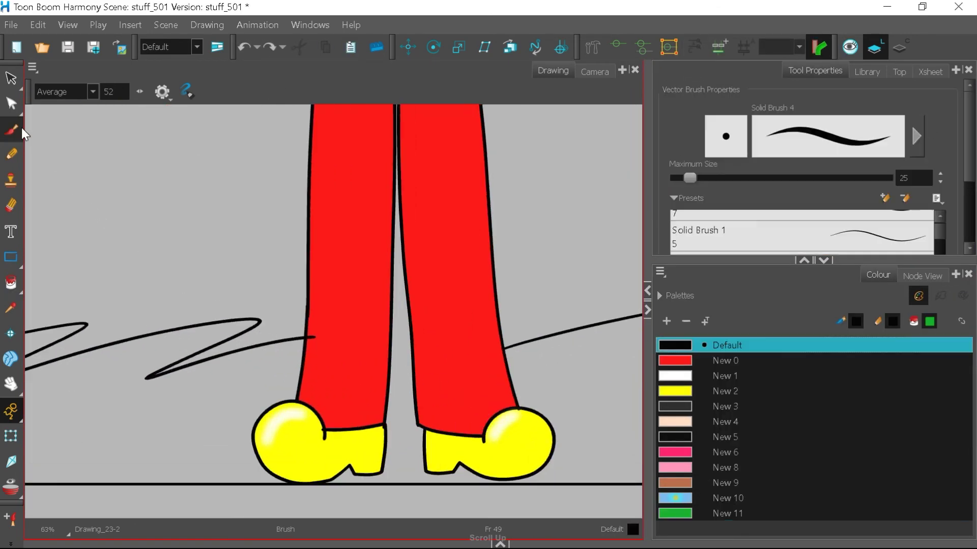
pyautogui.scroll(-5, 390, 348)
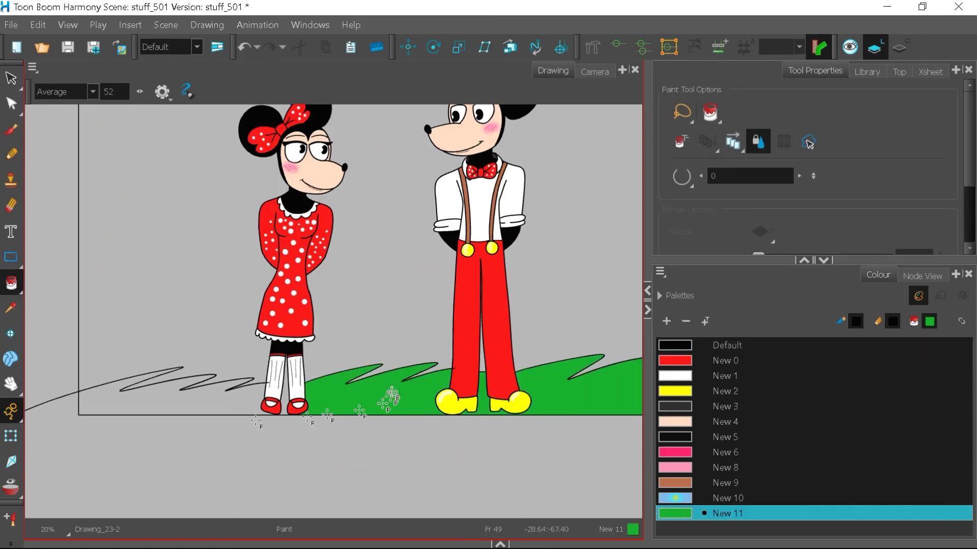
# Undo the last ground fill, close the grass line between the dress mouse's legs and fill the remaining ground green.
pyautogui.scroll(4, 283, 371)
pyautogui.hotkey('ctrl', 'z')
pyautogui.click(11, 131)
pyautogui.scroll(3, 323, 422)
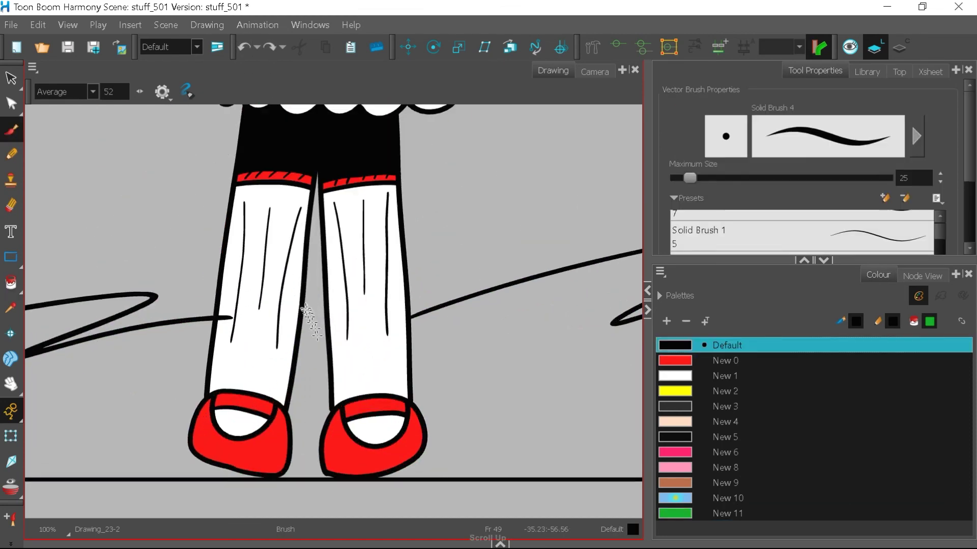
pyautogui.scroll(-5, 277, 390)
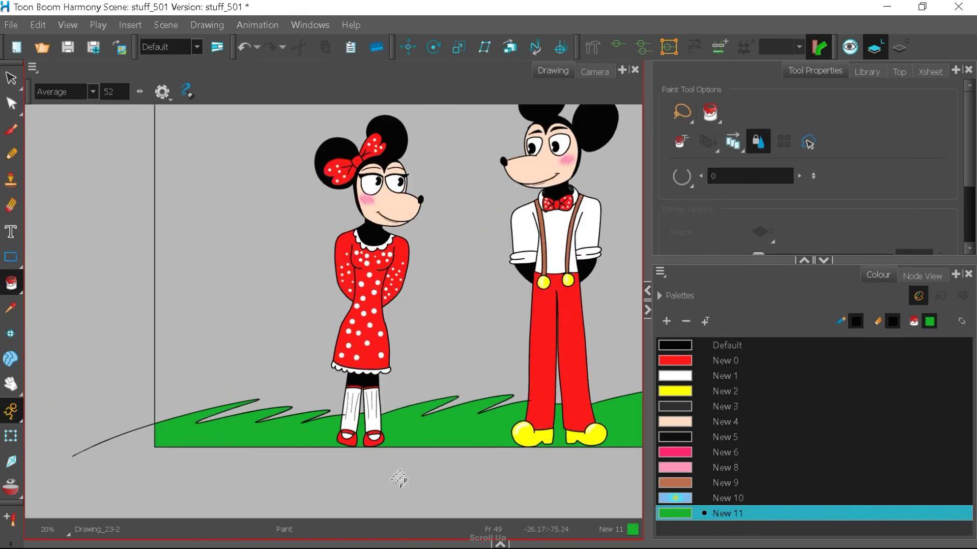
pyautogui.scroll(2, 399, 478)
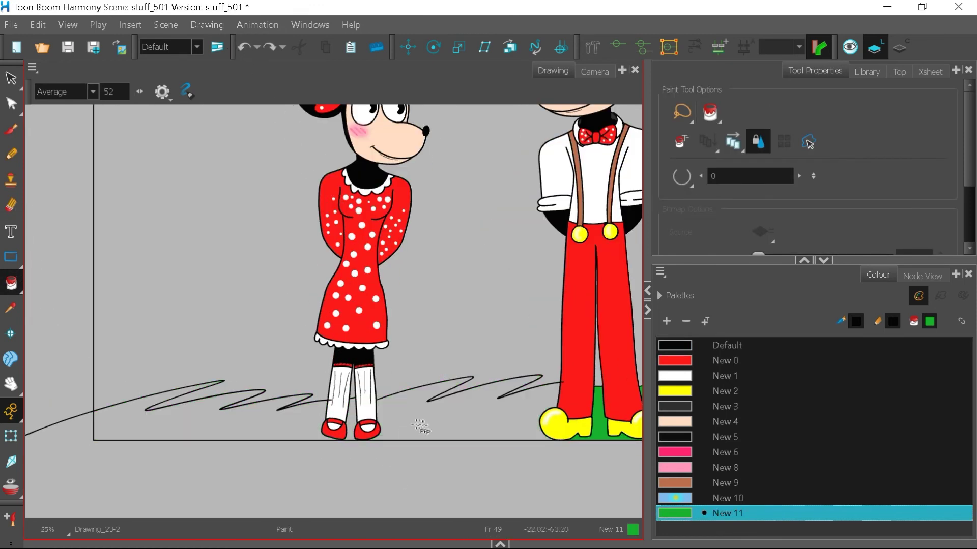
pyautogui.scroll(-3, 425, 425)
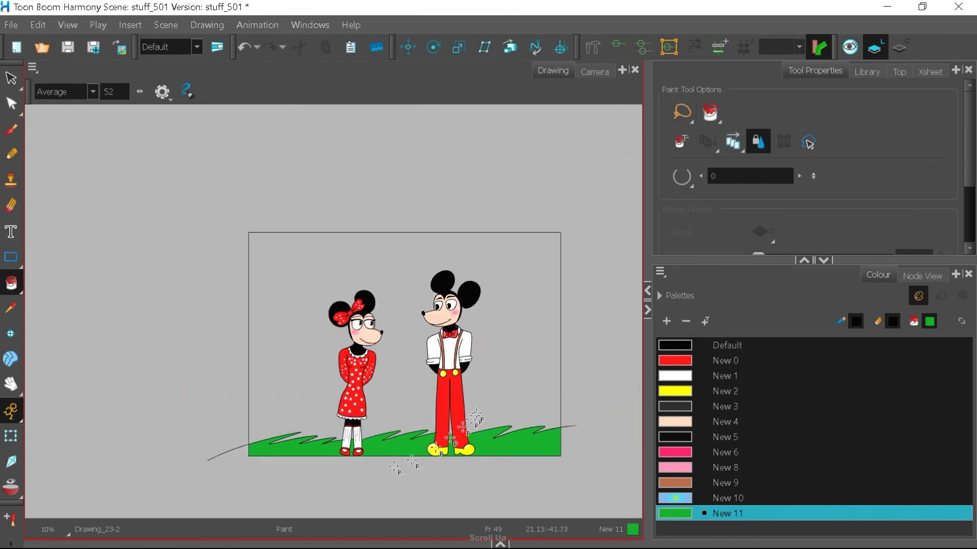
# Cut away the ends of the grass line that overhang both sides of the rectangle.
pyautogui.click(11, 78)
pyautogui.click(46, 92)
pyautogui.moveTo(585, 392); pyautogui.dragTo(576, 491)
# Fill the sky inside the rectangle with the radial gradient colour New 10.
pyautogui.click(11, 283)
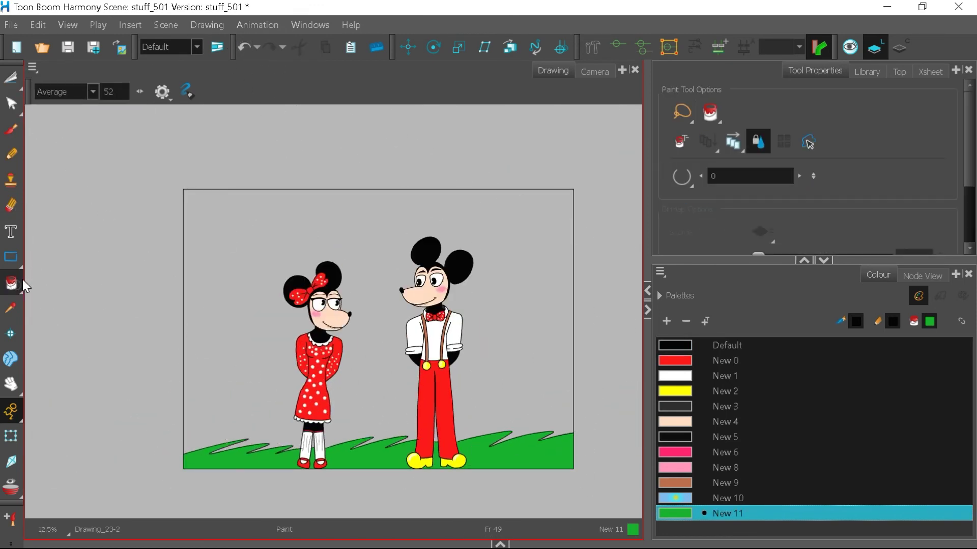
pyautogui.click(728, 498)
pyautogui.click(566, 201)
pyautogui.scroll(-1, 356, 467)
pyautogui.scroll(2, 417, 425)
# Draw a curled cloud outline above the dress mouse in white New 1 with Solid Brush 4 and fill it white.
pyautogui.click(11, 130)
pyautogui.click(686, 376)
pyautogui.scroll(-2, 483, 406)
pyautogui.scroll(4, 295, 288)
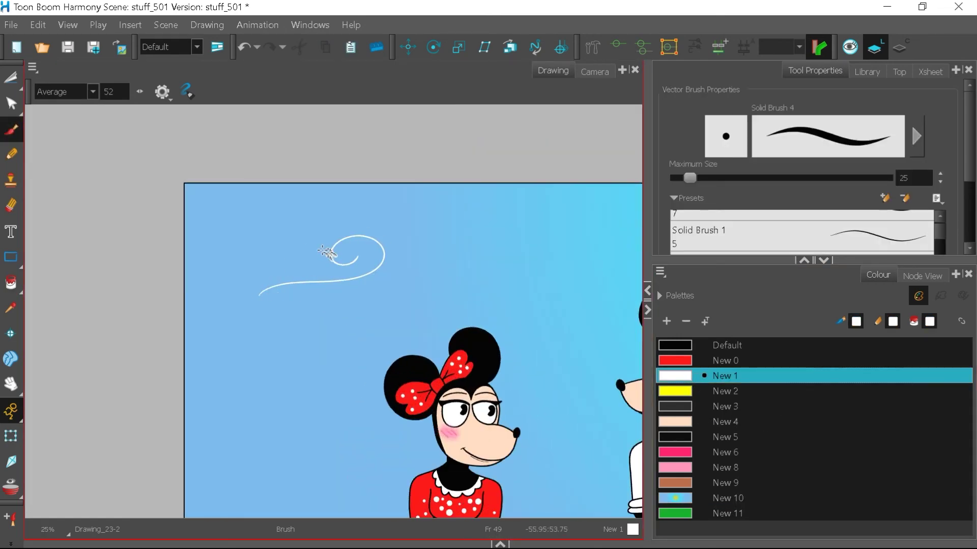
pyautogui.scroll(5, 295, 277)
pyautogui.scroll(-1, 366, 359)
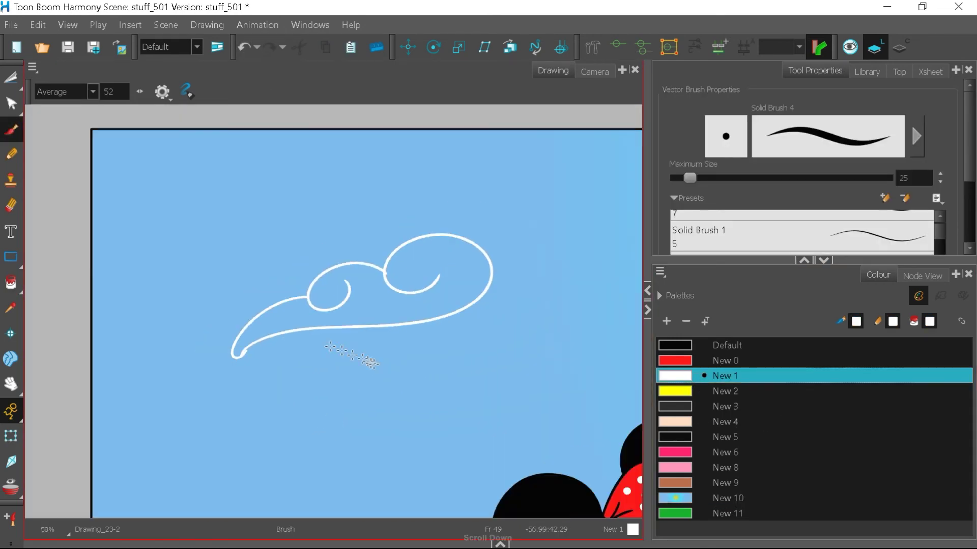
pyautogui.scroll(1, 263, 397)
pyautogui.scroll(-2, 203, 382)
pyautogui.scroll(1, 97, 387)
pyautogui.click(14, 283)
pyautogui.click(459, 349)
# Draw a second curled white cloud in the sky between the first cloud and the suspenders mouse, and fill it white.
pyautogui.click(12, 129)
pyautogui.scroll(-3, 76, 362)
pyautogui.scroll(1, 414, 398)
pyautogui.moveTo(290, 375); pyautogui.dragTo(462, 327)
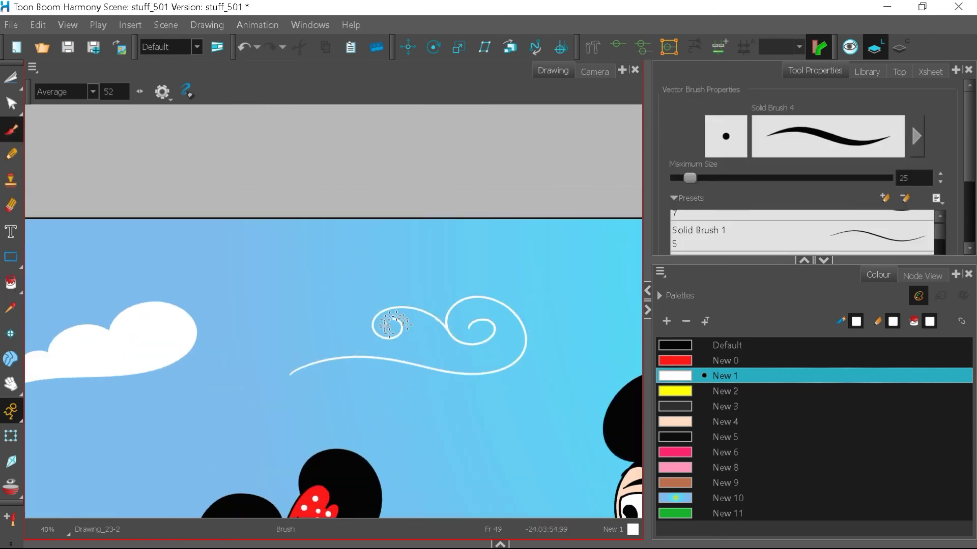
pyautogui.hotkey('alt', 'i')
pyautogui.scroll(-5, 446, 262)
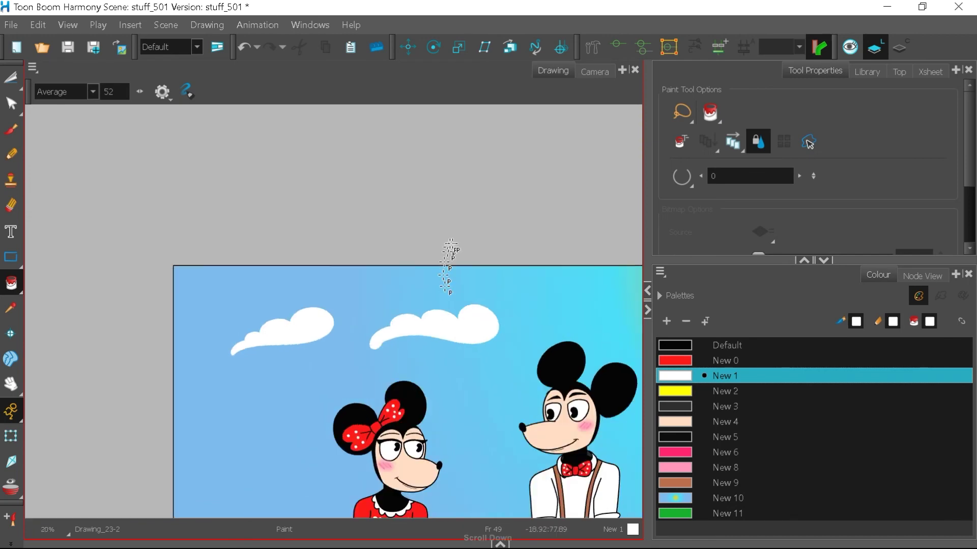
# Brush a curled white cloud outline beside the suspenders mouse, beneath the yellow sun glow.
pyautogui.scroll(5, 547, 426)
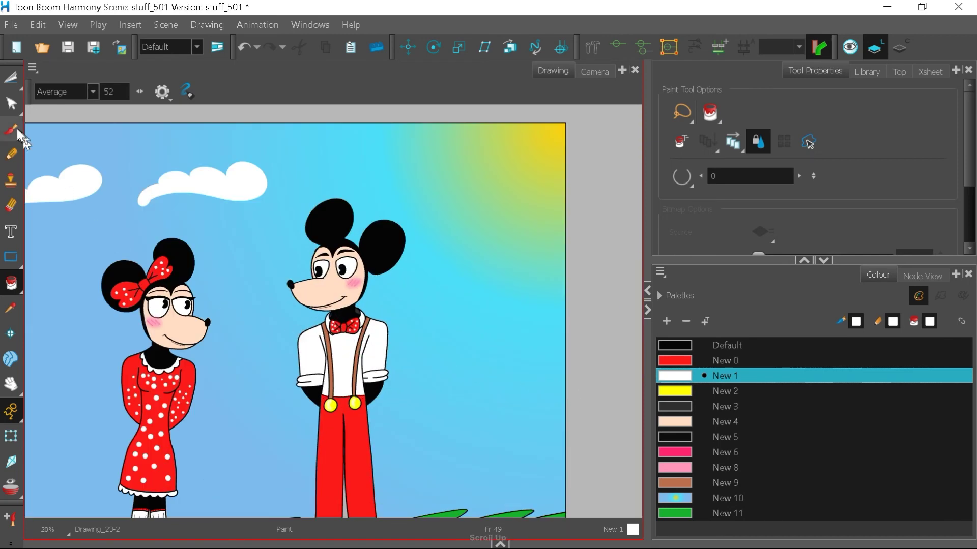
pyautogui.hotkey('alt', 'b')
pyautogui.moveTo(526, 332); pyautogui.dragTo(478, 359)
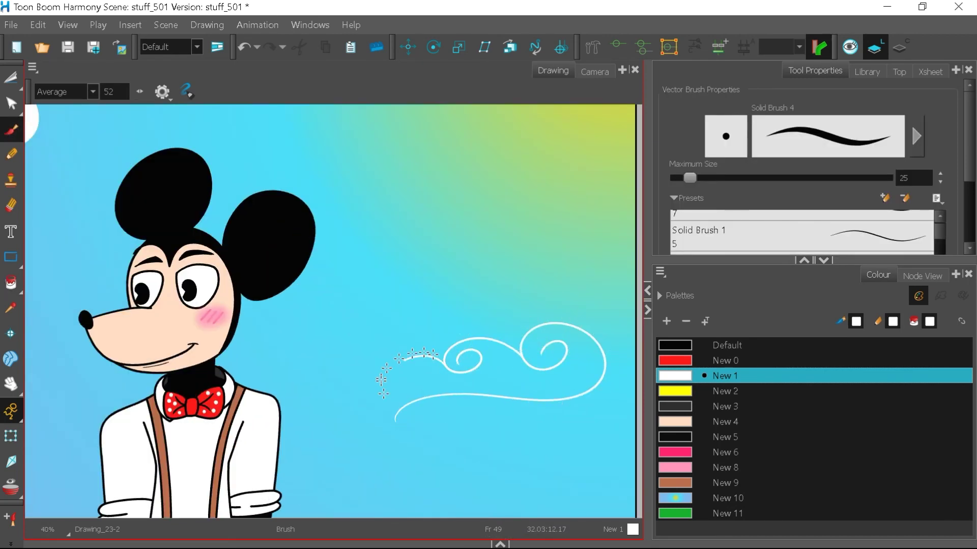
pyautogui.scroll(2, 382, 431)
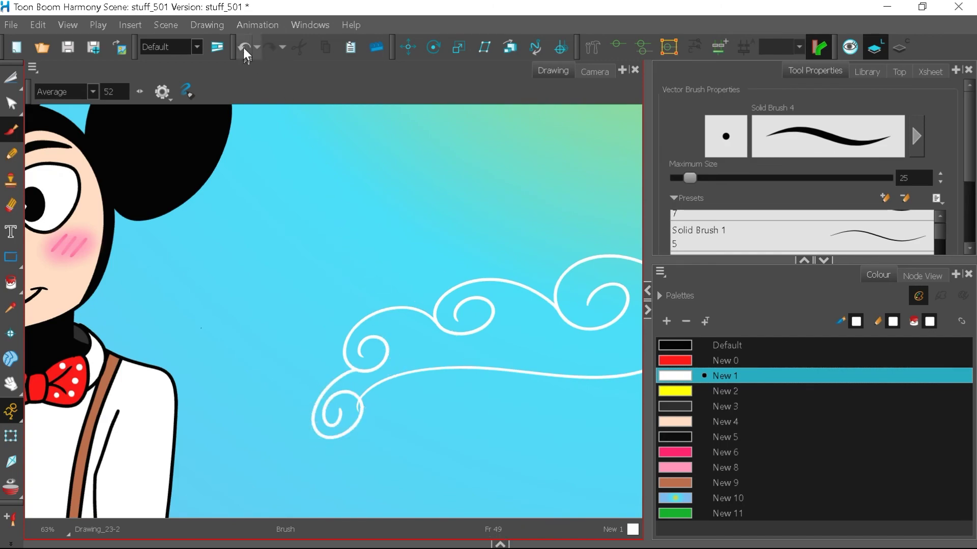
# Try to fill the cloud beside the suspenders mouse with white.
pyautogui.click(12, 285)
pyautogui.click(462, 356)
pyautogui.scroll(-9, 462, 386)
pyautogui.scroll(2, 496, 420)
pyautogui.click(245, 49)
pyautogui.click(245, 49)
# Redraw the tail of the cloud beside the suspenders mouse to close its outline, and fill the cloud white.
pyautogui.scroll(6, 524, 330)
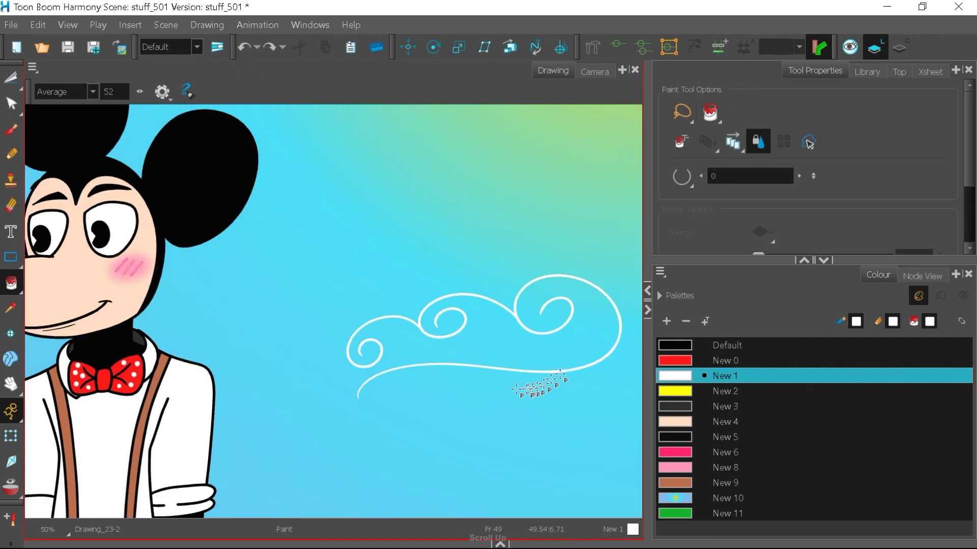
pyautogui.hotkey('alt', 'b')
pyautogui.scroll(2, 465, 389)
pyautogui.scroll(-4, 140, 294)
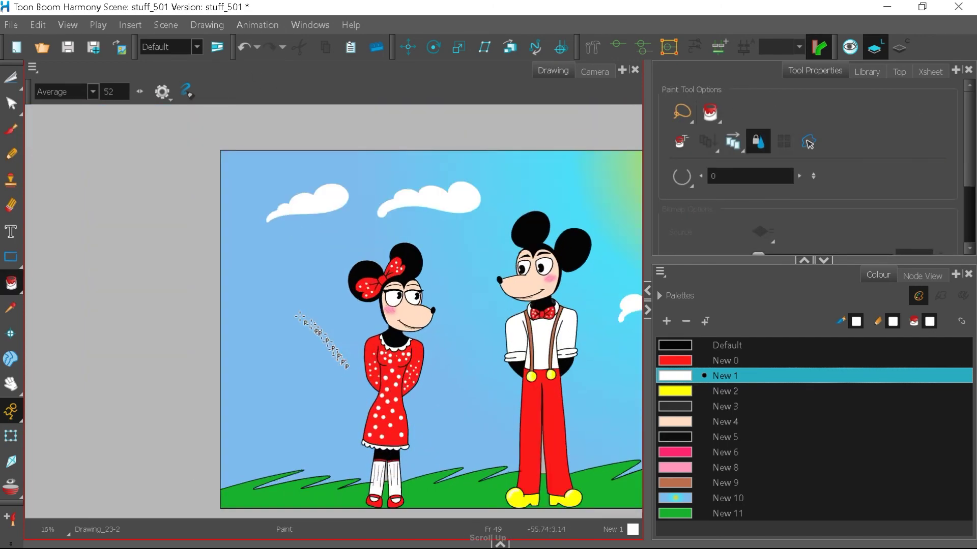
# Draw a fourth curled cloud beside the dress mouse's head, beneath the first cloud, and fill it white.
pyautogui.scroll(2, 287, 313)
pyautogui.scroll(4, 289, 293)
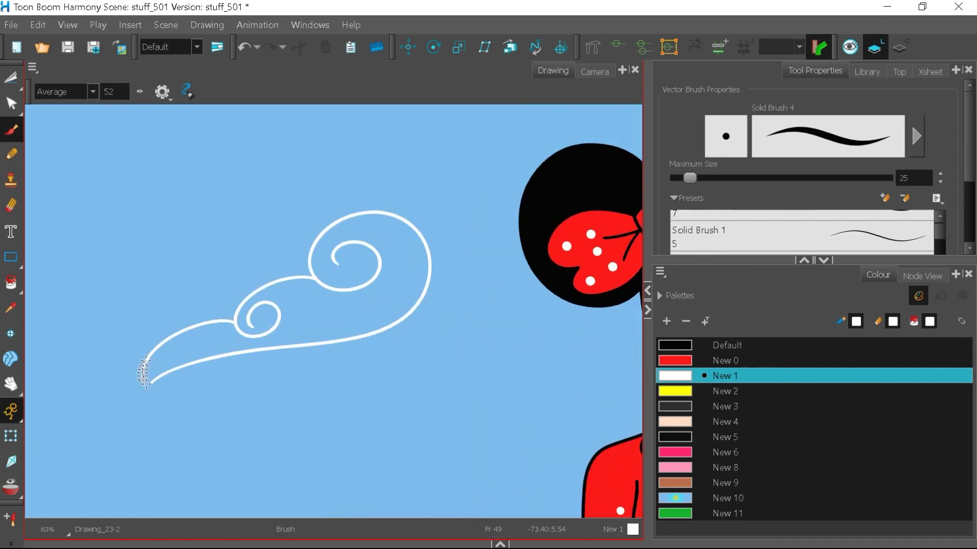
pyautogui.hotkey('alt', 'i')
pyautogui.scroll(-4, 409, 408)
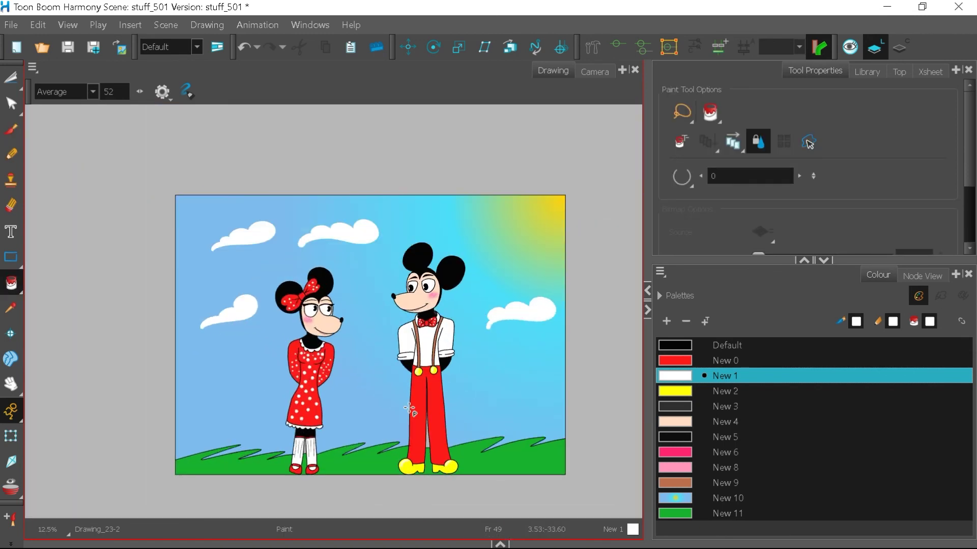
# Brush four small V-shaped birds across the sky in the black Default colour.
pyautogui.hotkey('alt', 'b')
pyautogui.scroll(4, 378, 211)
pyautogui.scroll(-3, 269, 407)
pyautogui.scroll(3, 351, 295)
pyautogui.scroll(-3, 356, 305)
pyautogui.scroll(3, 359, 307)
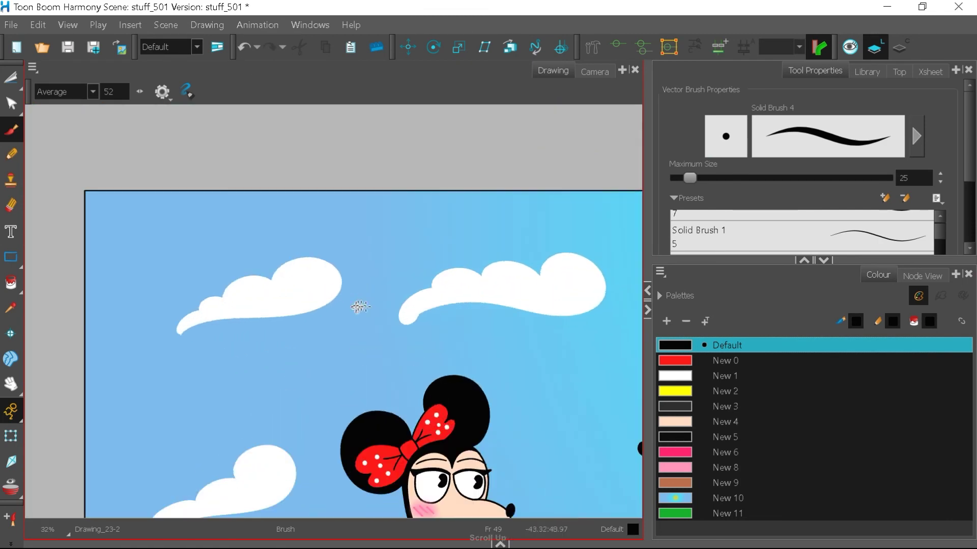
pyautogui.scroll(-5, 337, 227)
pyautogui.scroll(3, 422, 371)
# Collapse the side panels to enlarge the drawing view and save the scene.
pyautogui.moveTo(648, 323)
pyautogui.mouseDown()
pyautogui.moveTo(855, 324)
pyautogui.moveTo(966, 341)
pyautogui.mouseUp()
pyautogui.scroll(-1, 481, 356)
pyautogui.scroll(1, 509, 365)
pyautogui.click(11, 25)
pyautogui.click(57, 108)
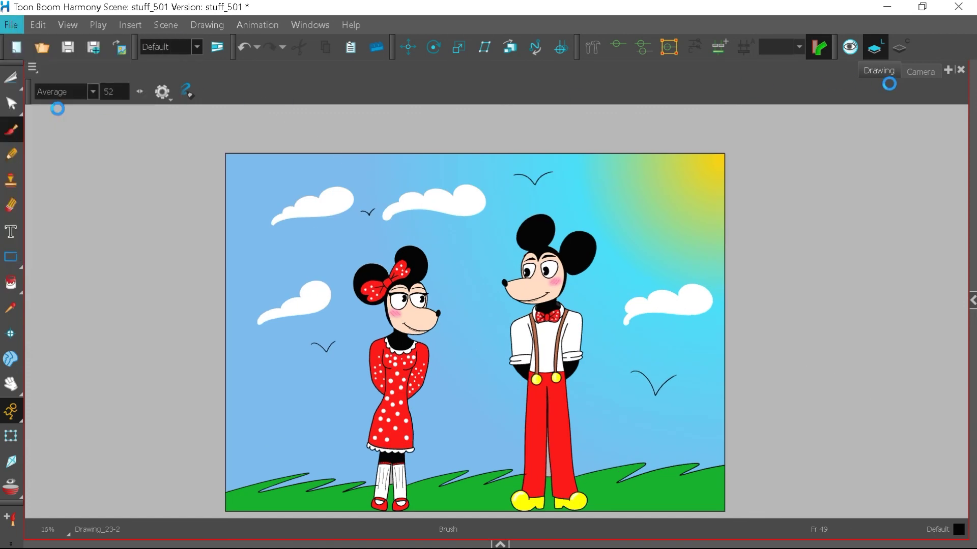